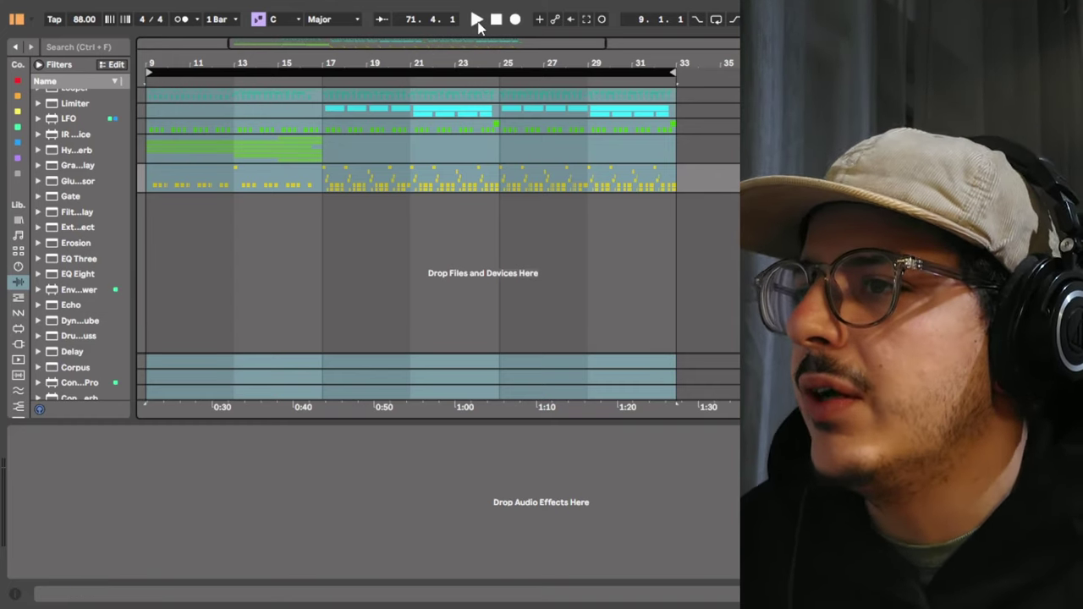
Play the arrangement from bar 9, replay the drop from bar 17 up close, and stop playback.
click(476, 19)
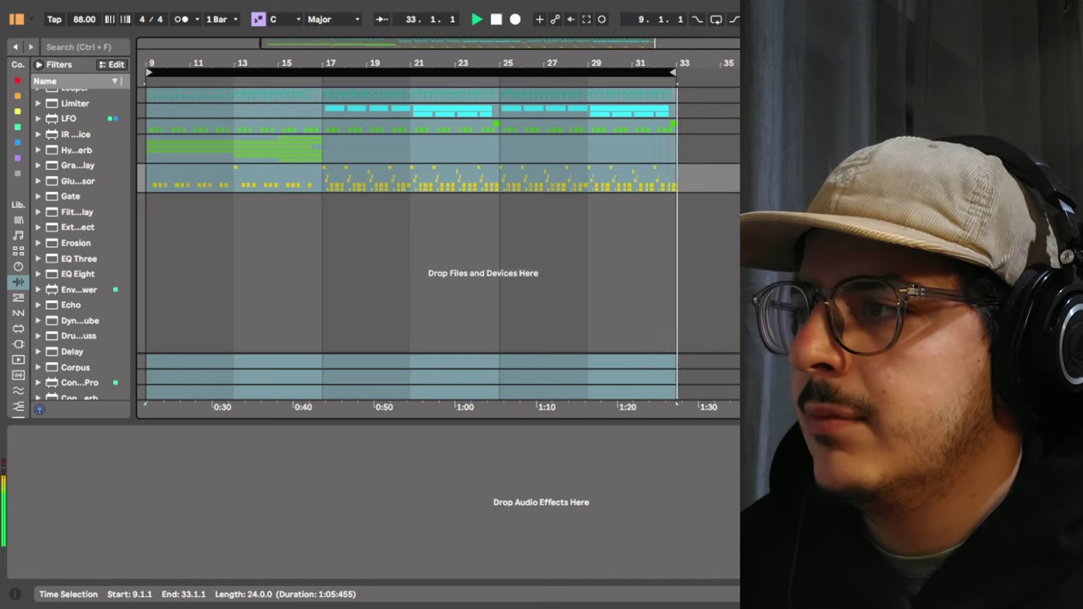
scroll(439, 243, up, 5)
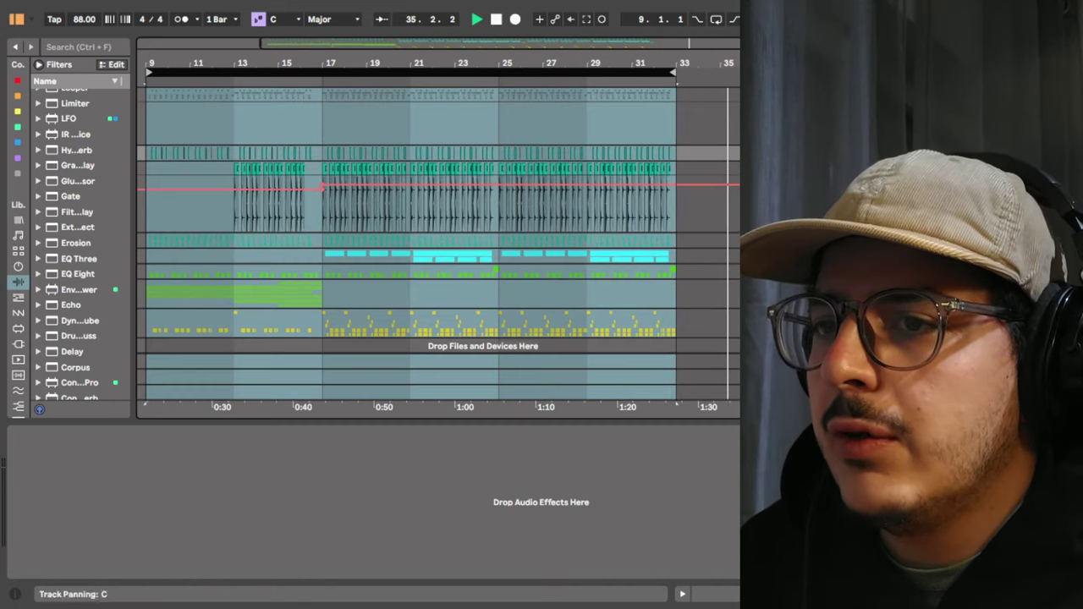
click(383, 72)
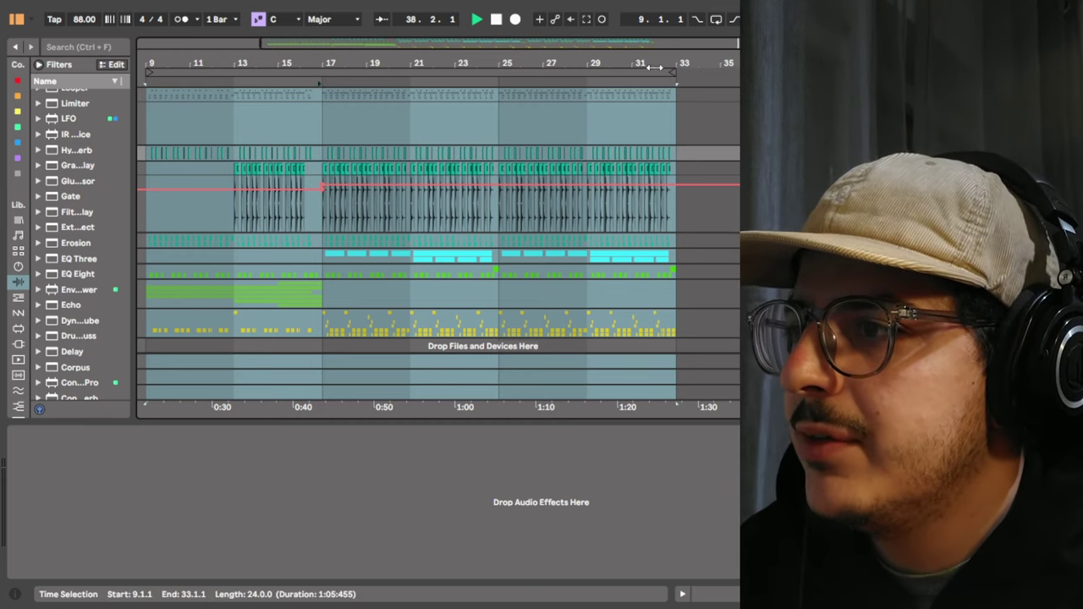
click(318, 80)
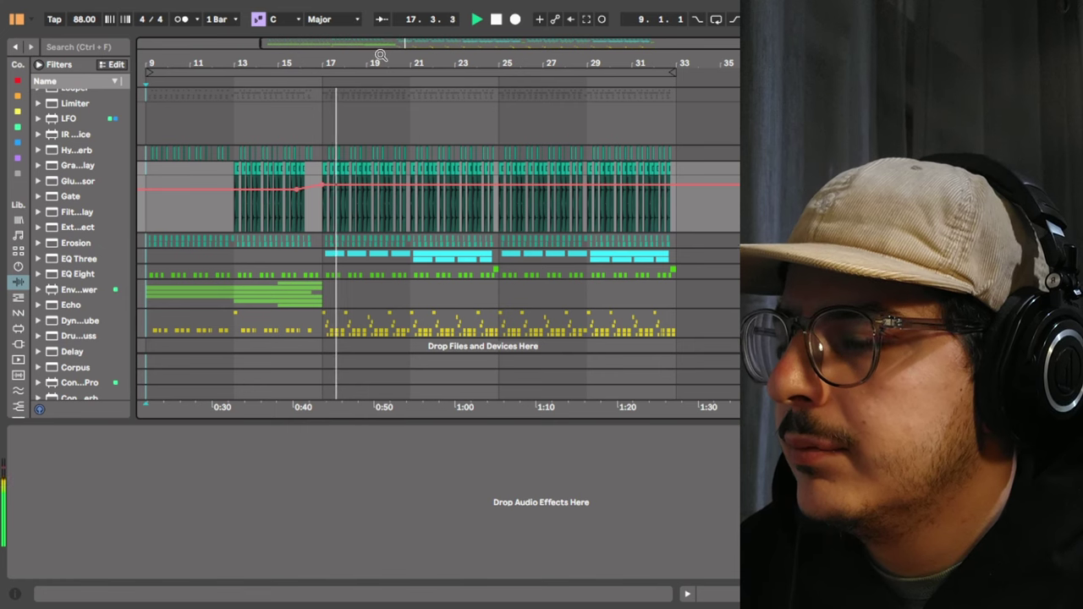
drag(380, 56, 380, 127)
drag(413, 44, 426, 61)
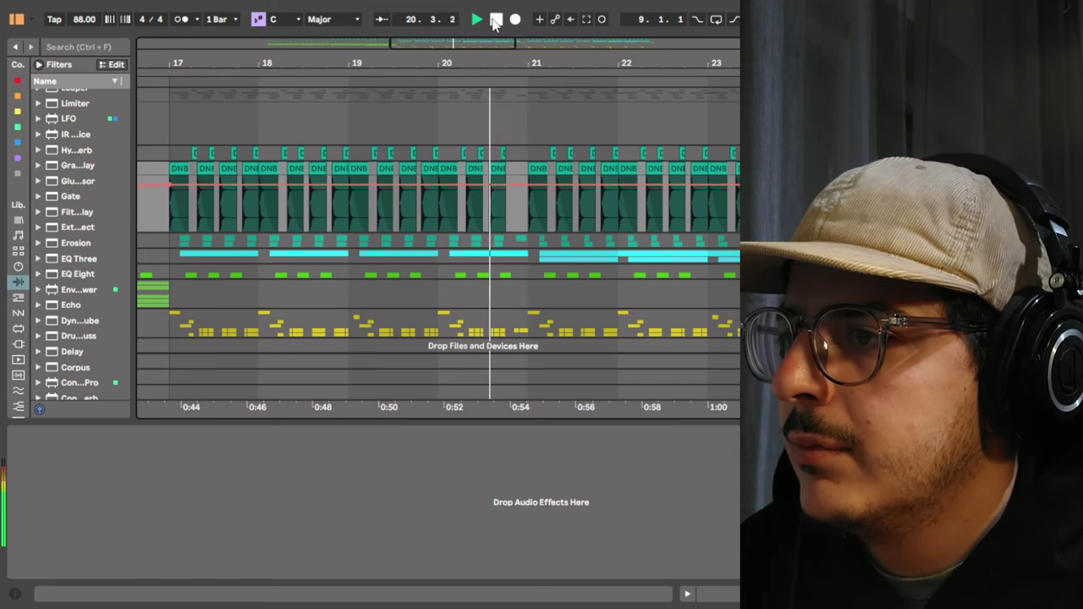
click(496, 19)
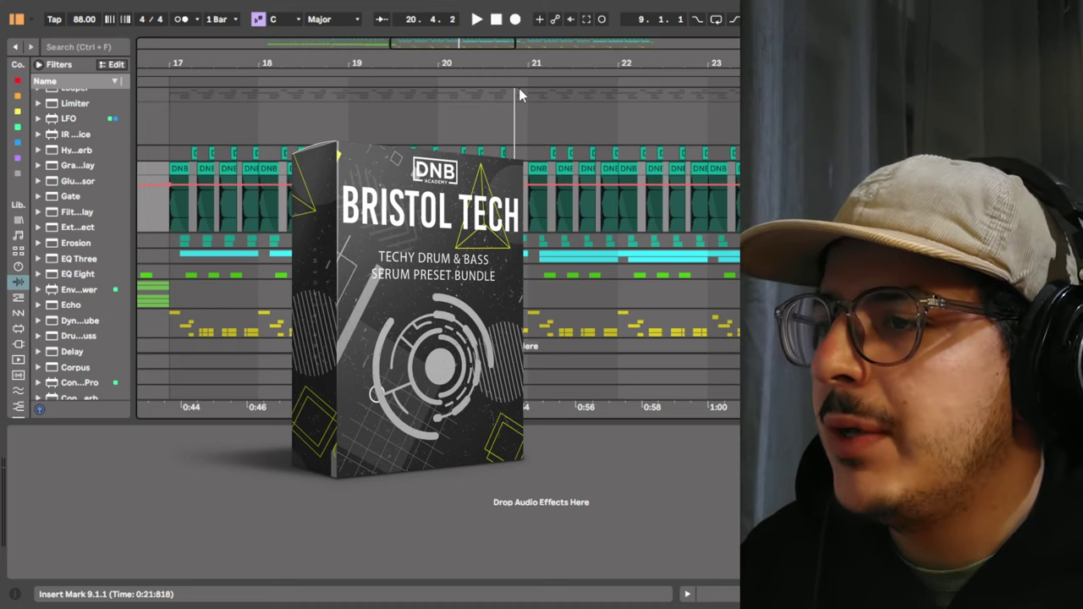
Expand the hi-hat track, select bar 17 from 17.1.1 to 18.1.1 on it, and loop that selection.
click(837, 153)
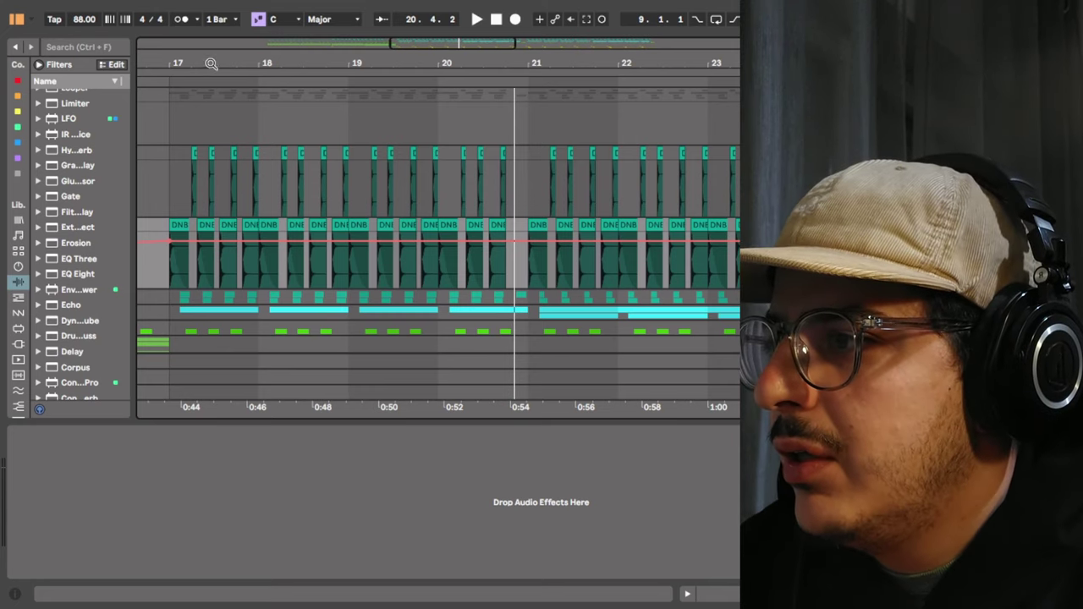
mouse_move(211, 64)
mouse_down()
mouse_move(211, 165)
mouse_move(227, 98)
mouse_move(194, 76)
mouse_up()
click(189, 149)
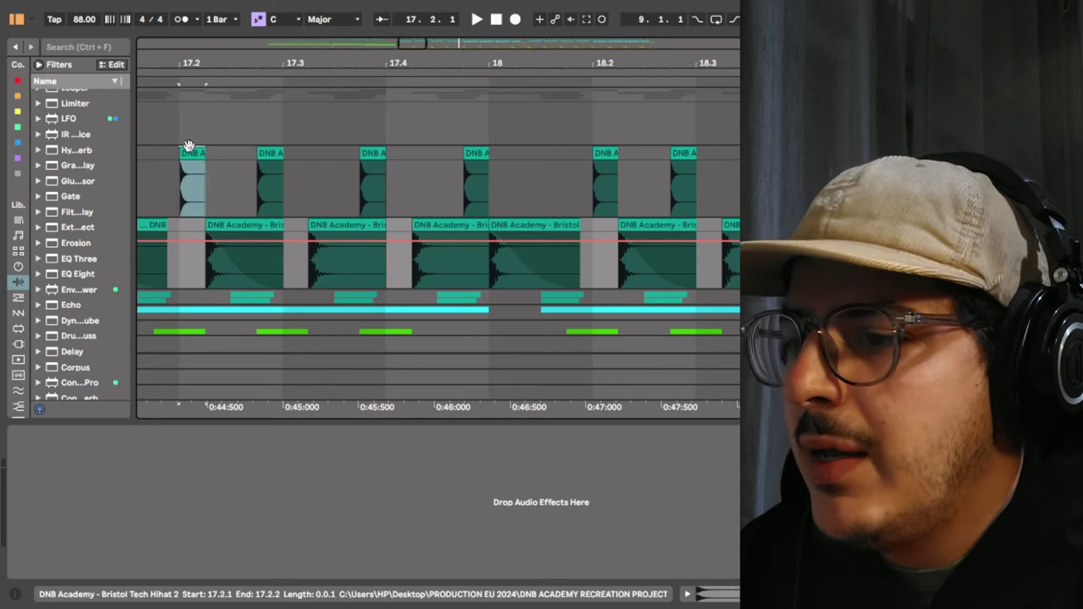
double_click(189, 152)
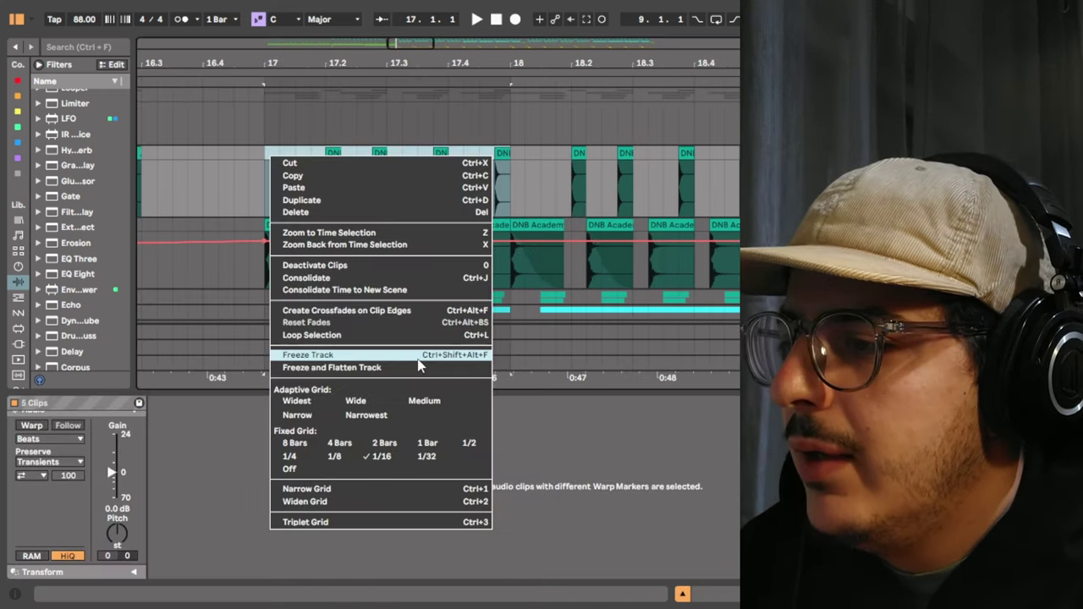
click(425, 337)
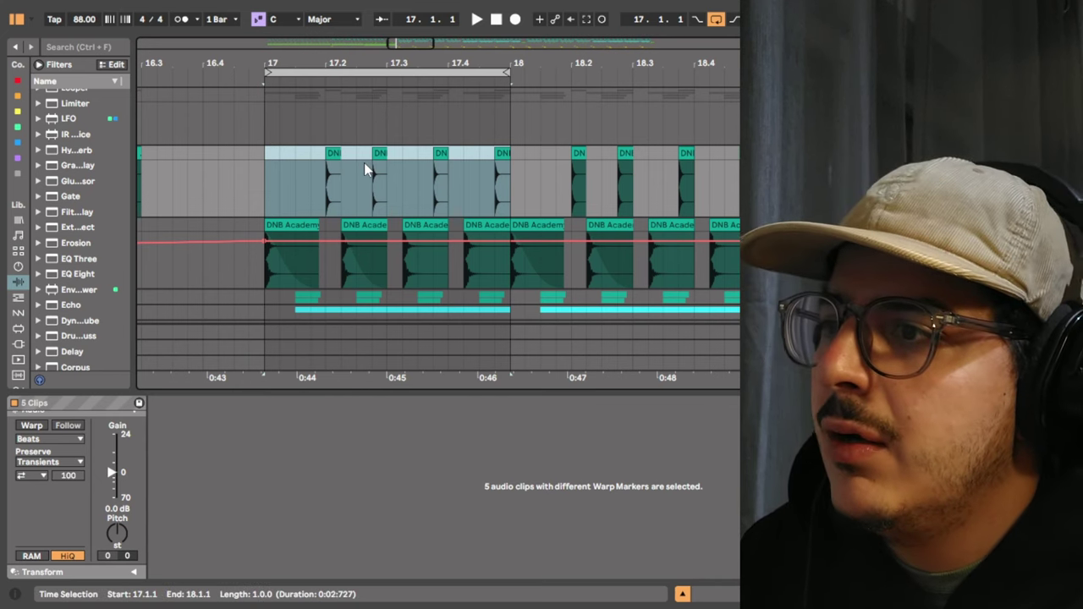
Examine the spacing of the hi-hat clips within bar 17, play the looped pattern, and stop it.
drag(364, 162, 474, 154)
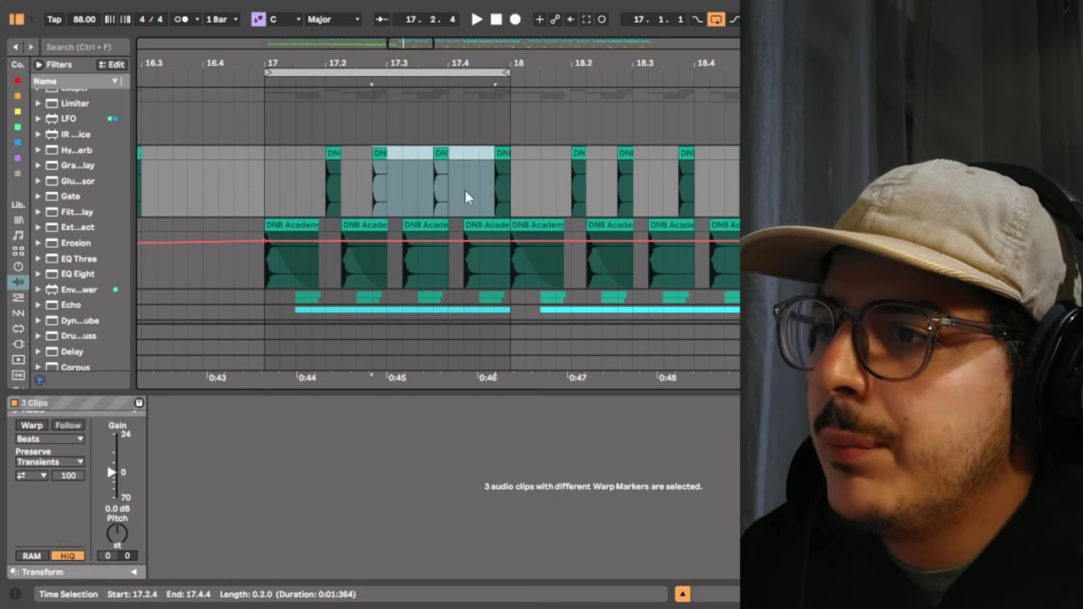
click(495, 185)
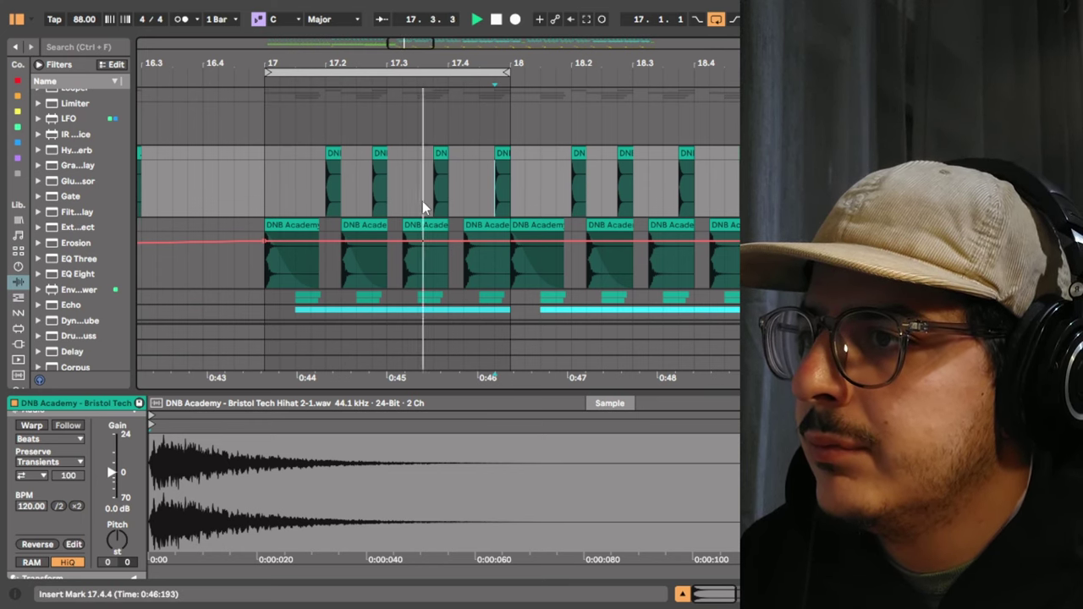
key(space)
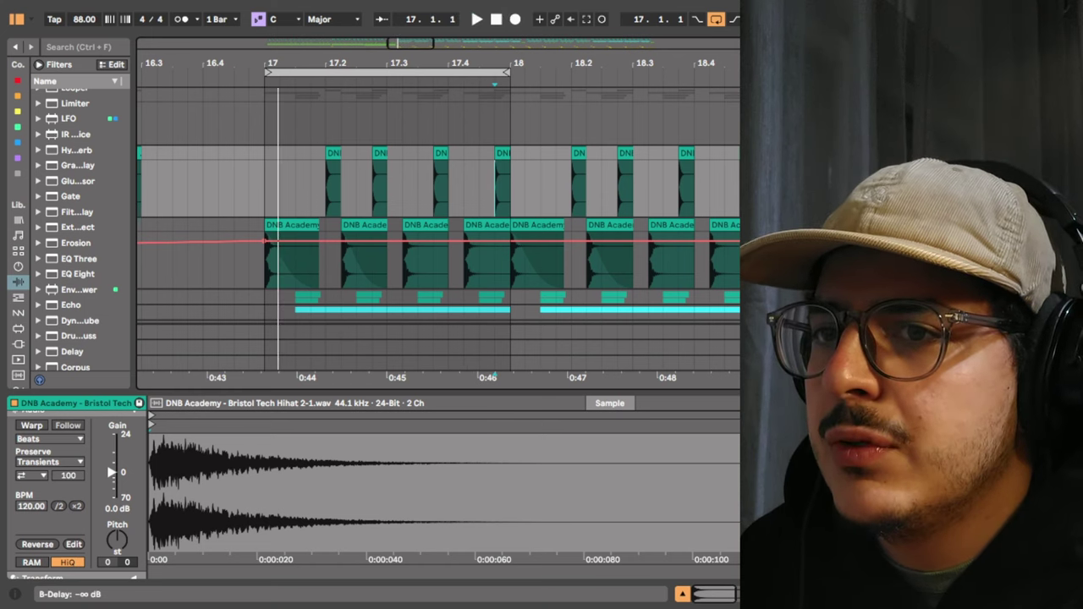
Select the first Bristol Tech Kick 3 clip at bar 17, play the kick pattern in the loop, and stop it.
scroll(438, 254, down, 2)
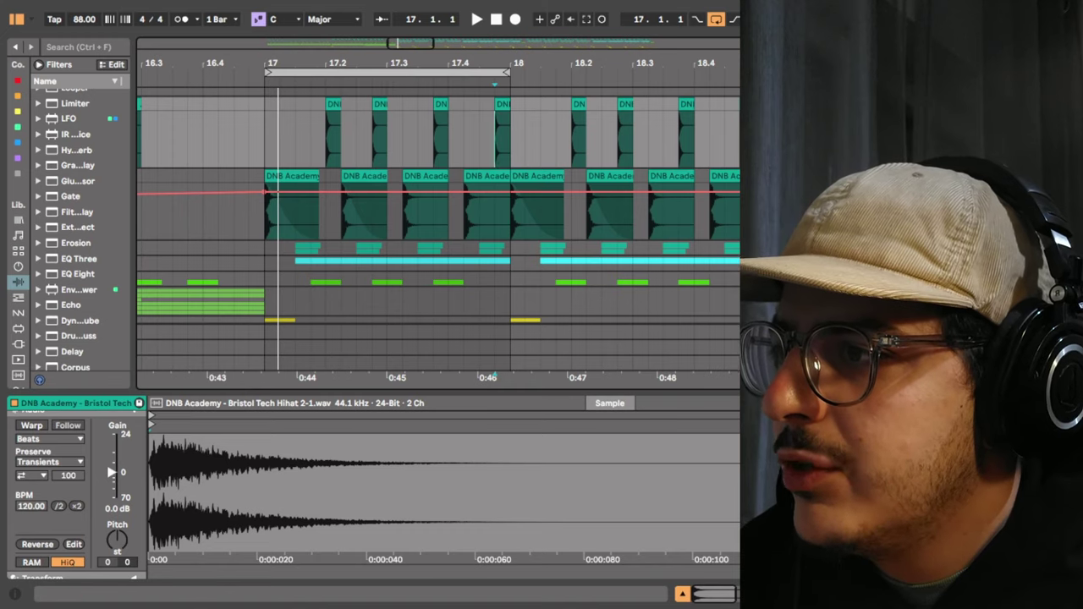
scroll(272, 189, up, 5)
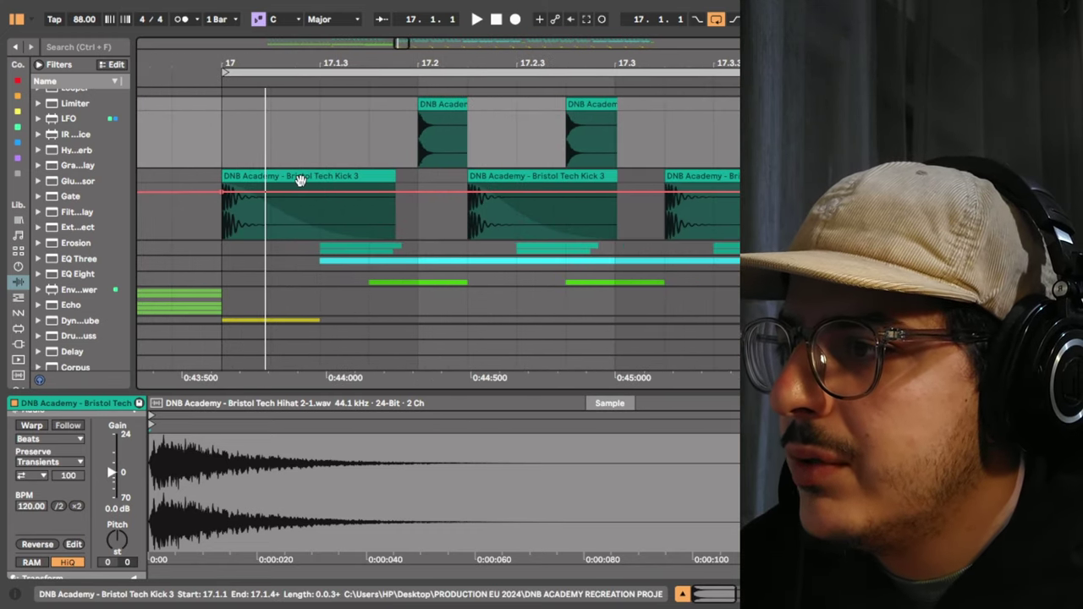
click(300, 180)
key(space)
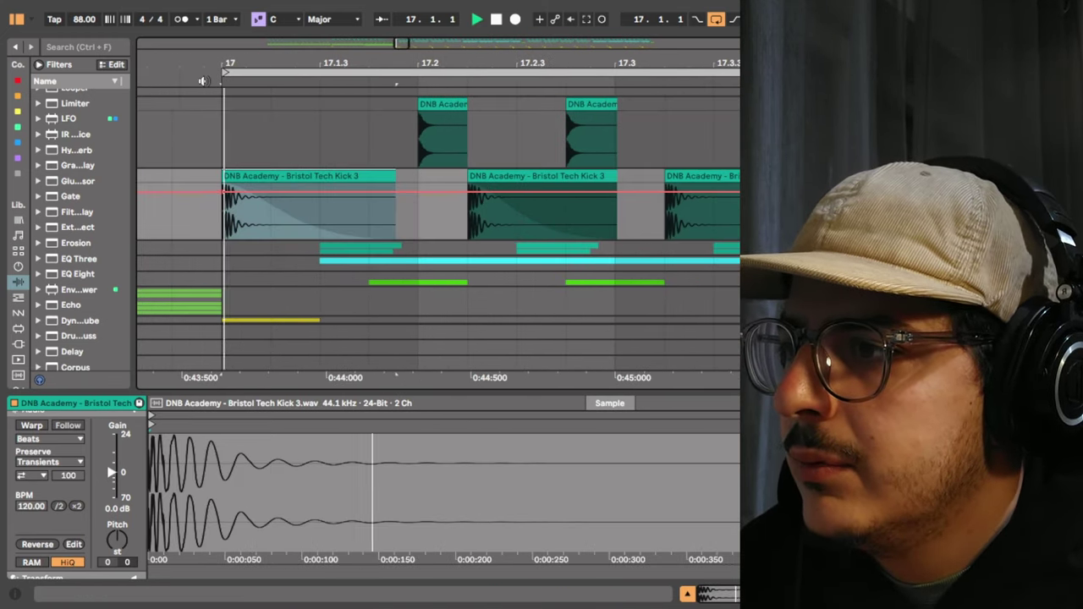
scroll(367, 229, down, 5)
drag(314, 64, 269, 59)
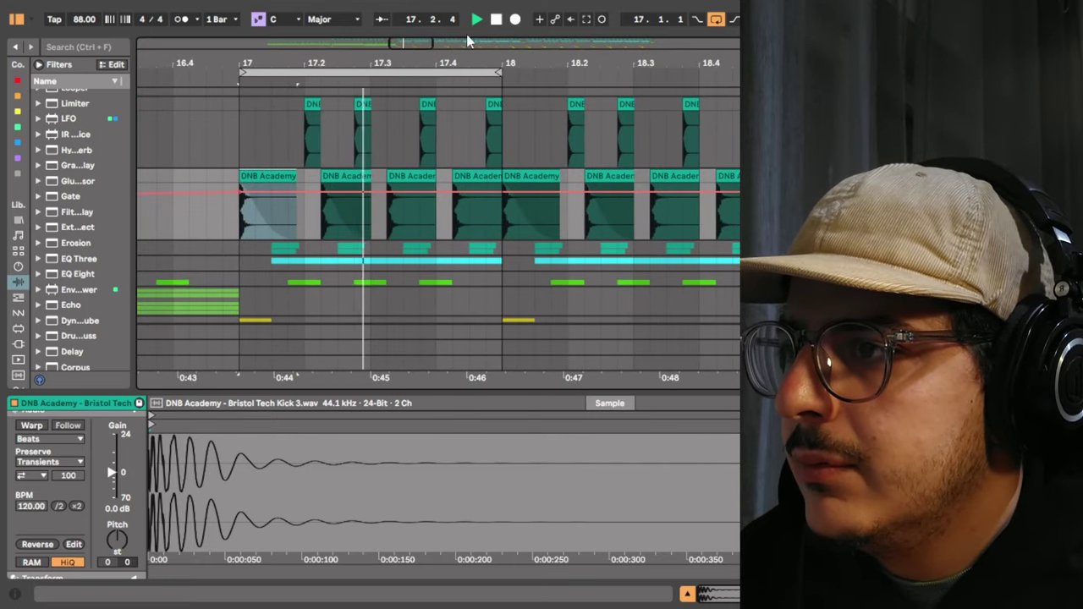
click(497, 20)
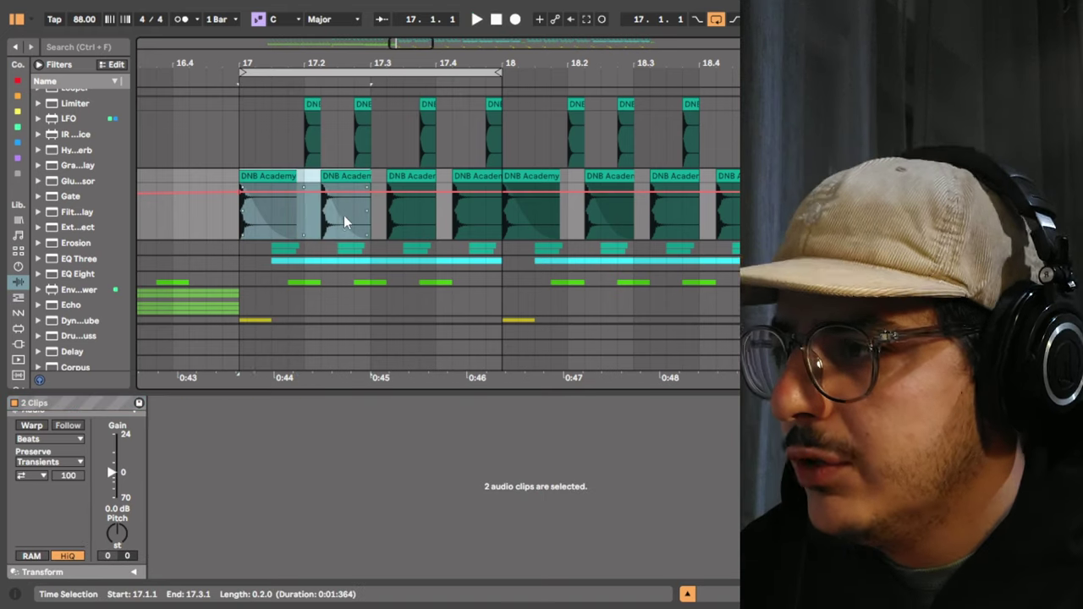
Examine the first two kick clips and the second one's tail, play the looped kick bar again, and stop it.
click(279, 177)
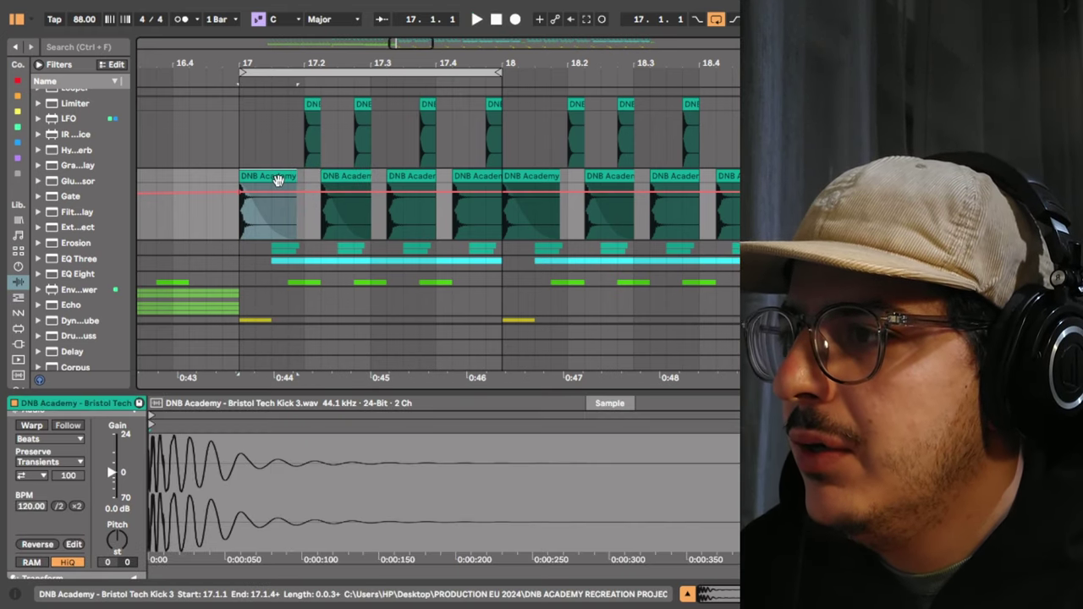
drag(315, 59, 332, 40)
shift+click(367, 220)
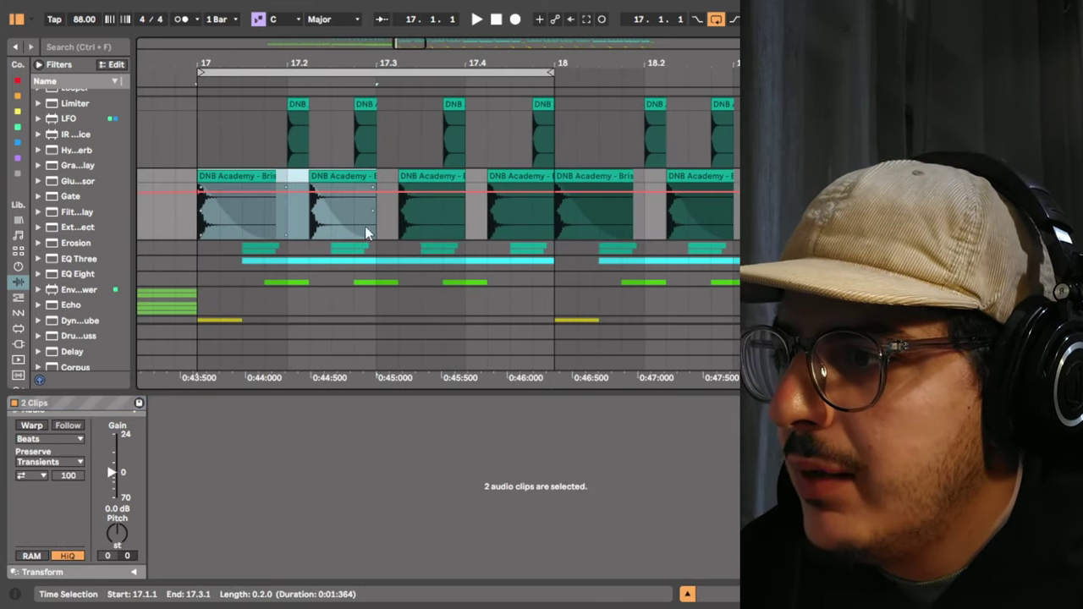
click(366, 222)
drag(365, 222, 334, 202)
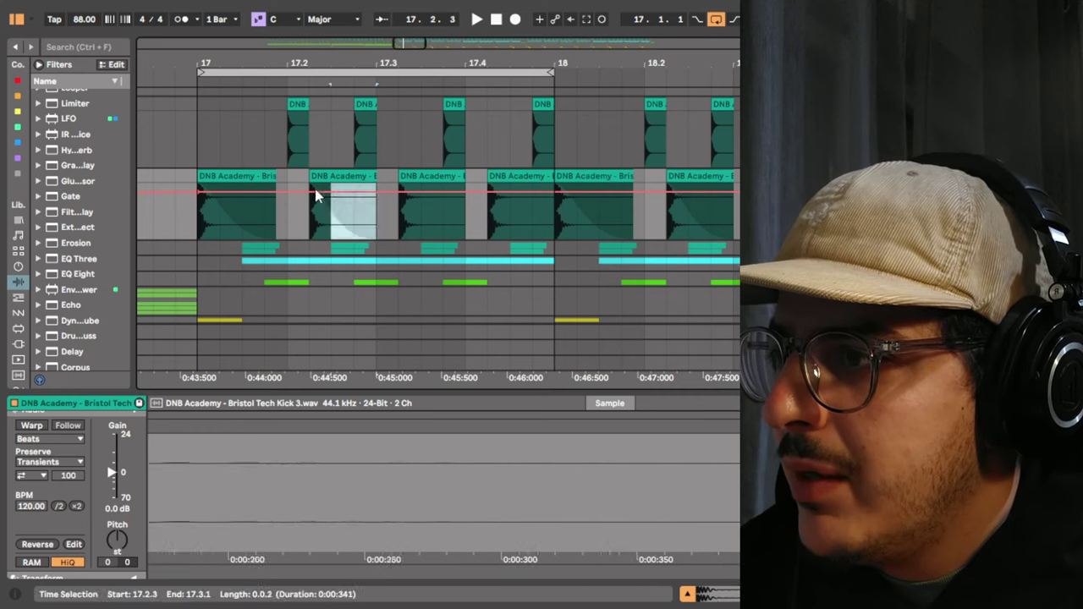
key(space)
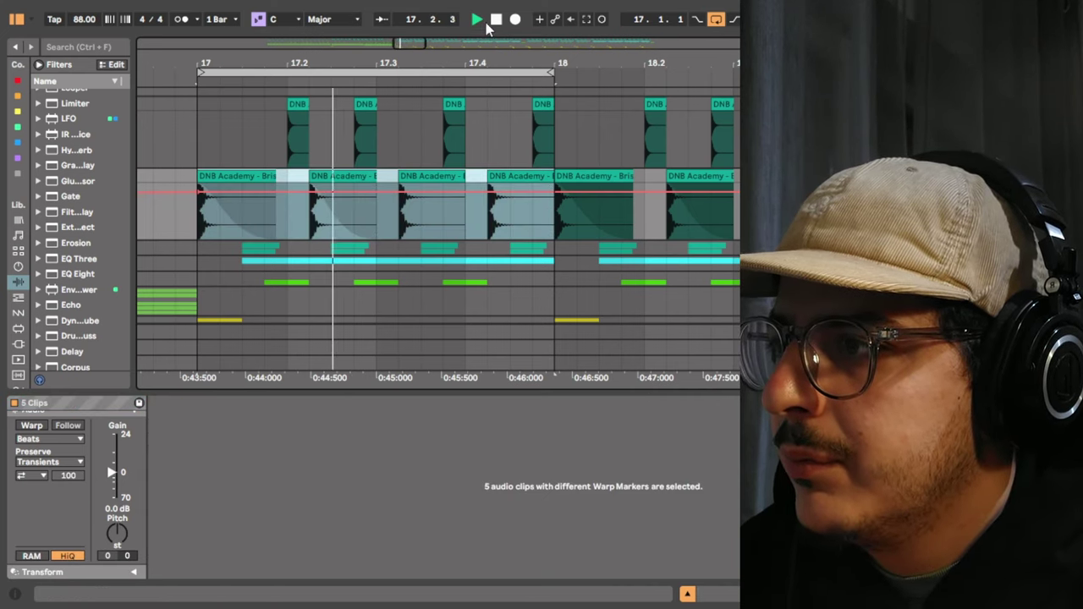
key(space)
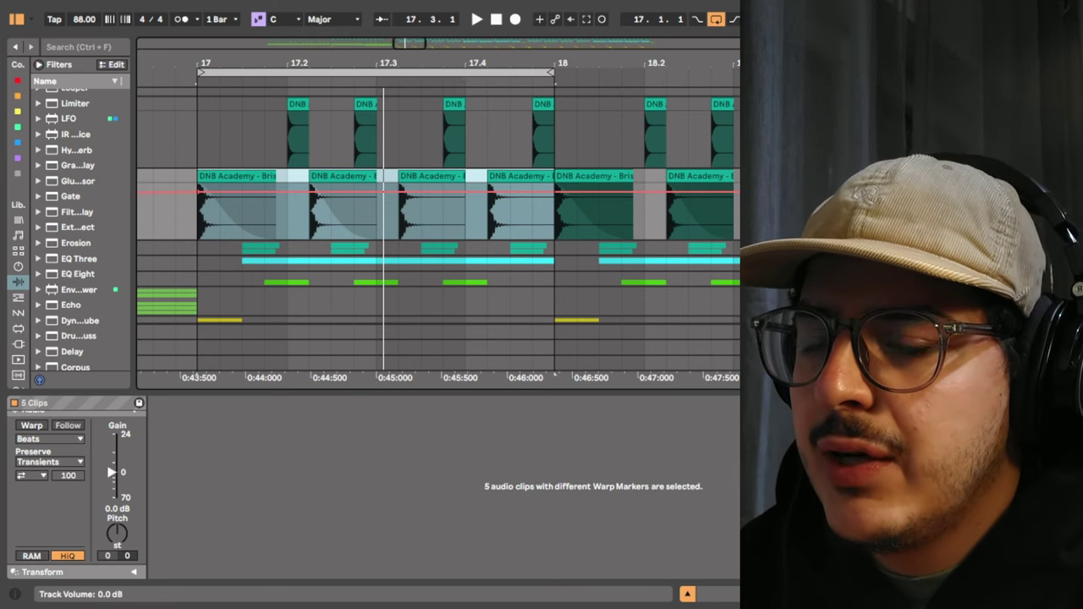
Unfold the snare and percussion group below the kick track, play its layers in the loop, and stop playback.
click(914, 248)
scroll(438, 207, down, 2)
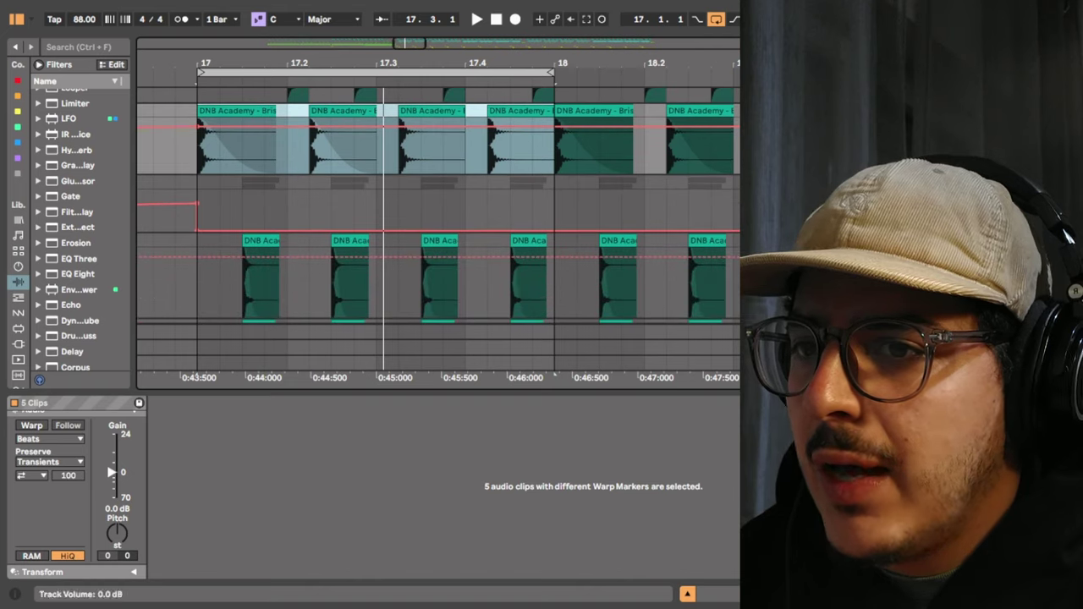
scroll(471, 142, down, 2)
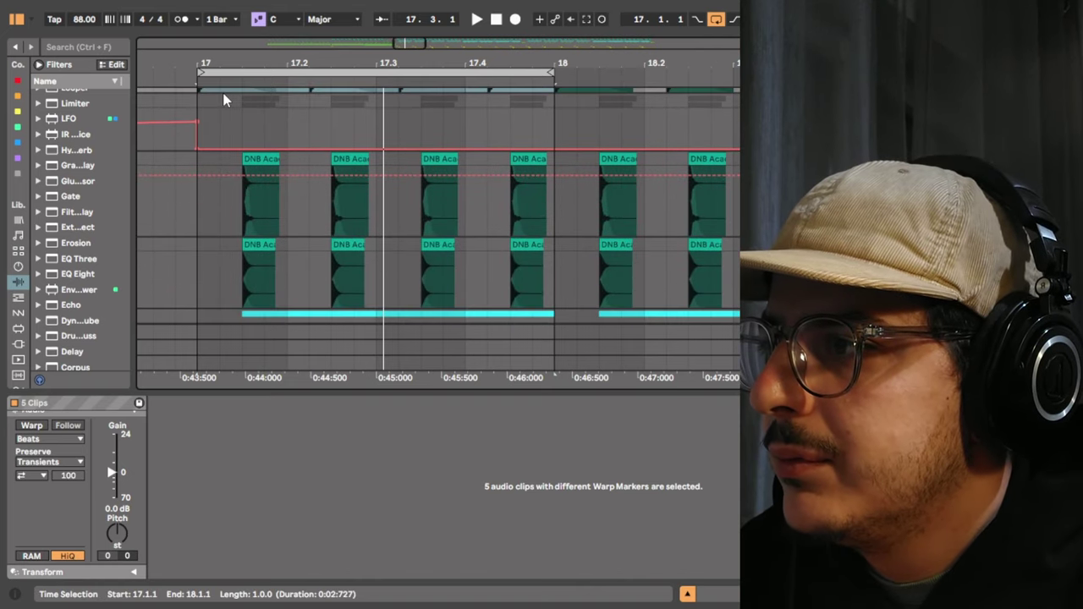
key(space)
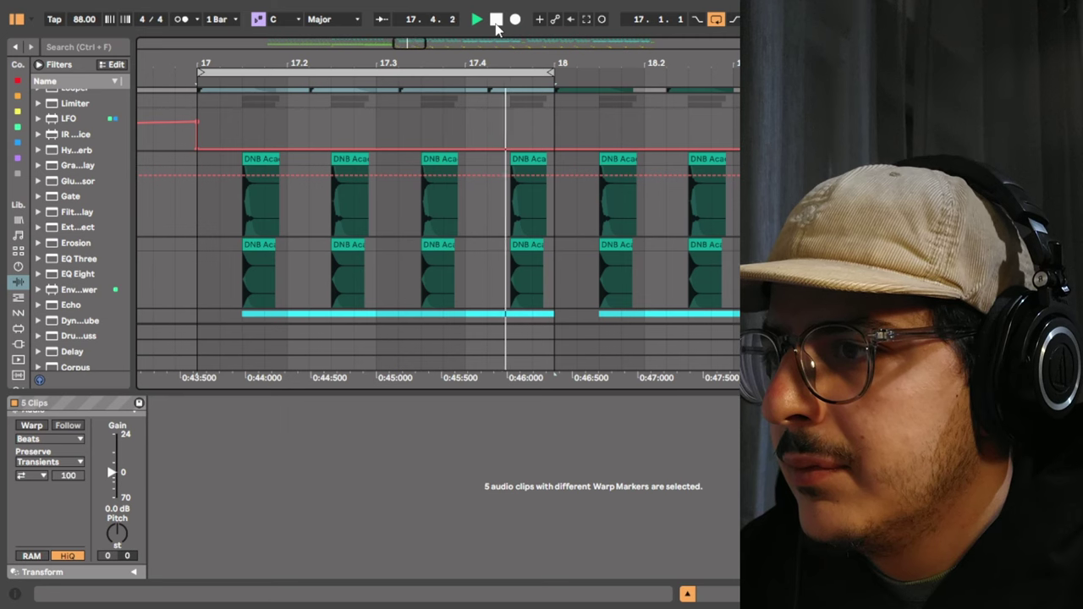
click(496, 24)
Open the first Bristol Tech Snare 3 clip at 17.1.3 and inspect its waveform and clip settings.
drag(245, 67, 252, 137)
scroll(339, 219, down, 1)
click(346, 213)
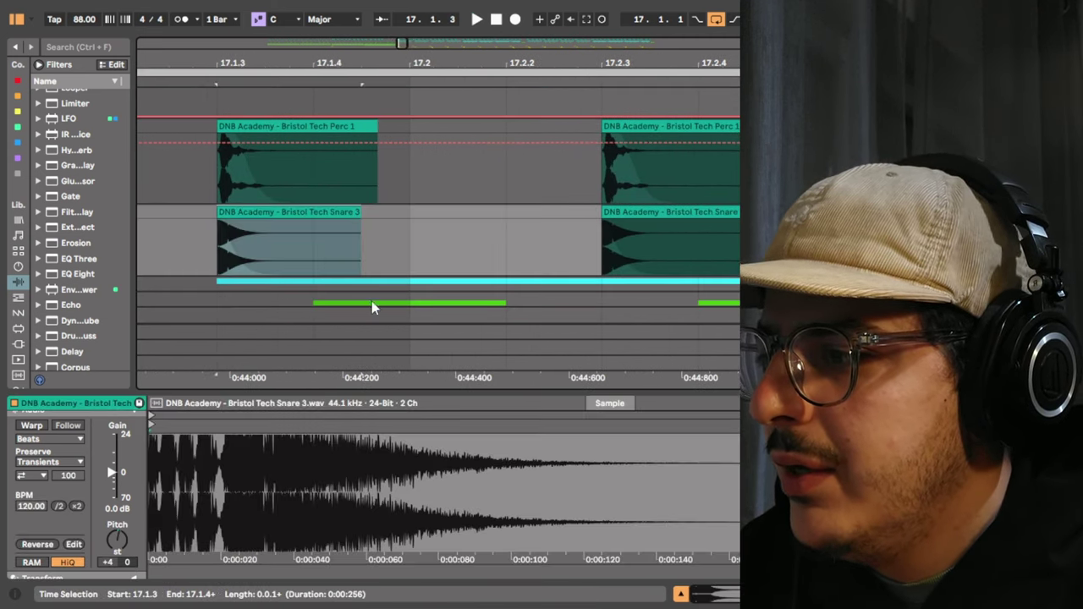
scroll(139, 513, down, 1)
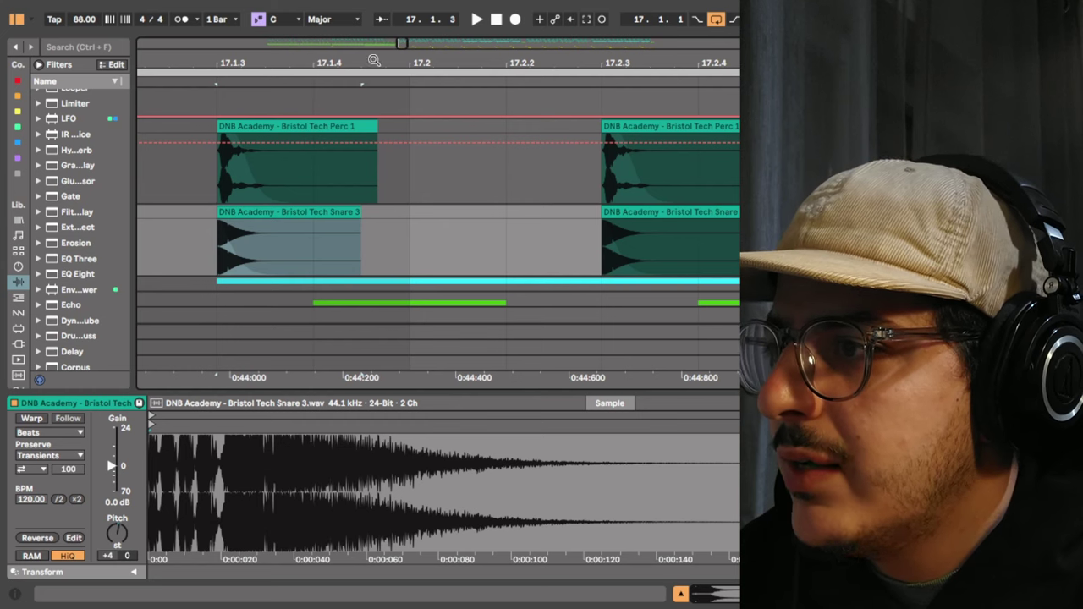
drag(374, 61, 347, 53)
Select the first Bristol Tech Perc 1 clip and show its track's device chain.
click(219, 158)
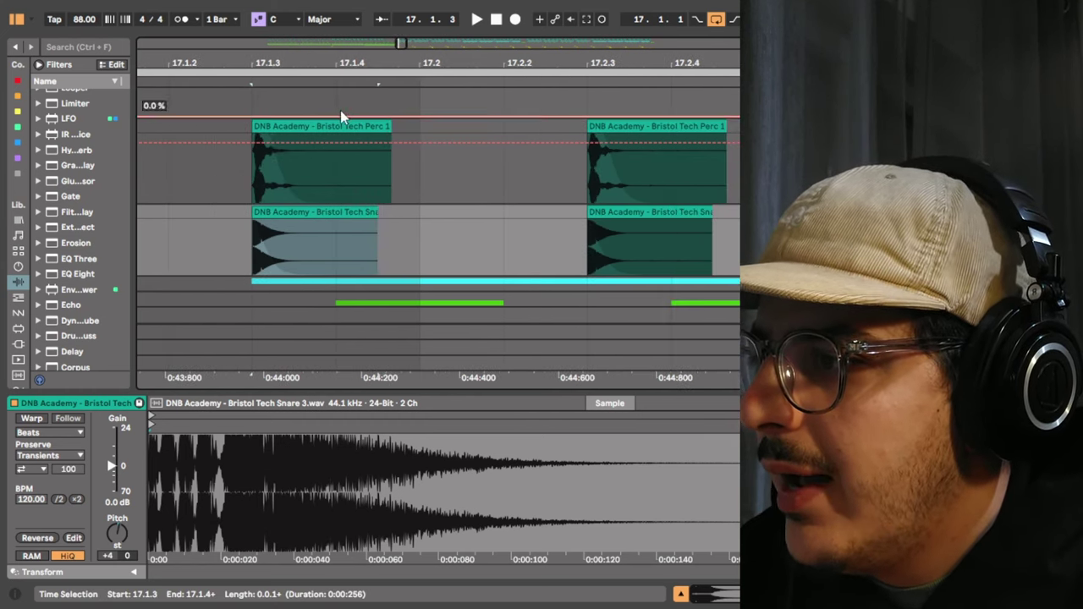
click(336, 126)
key(shift+Tab)
scroll(439, 237, up, 3)
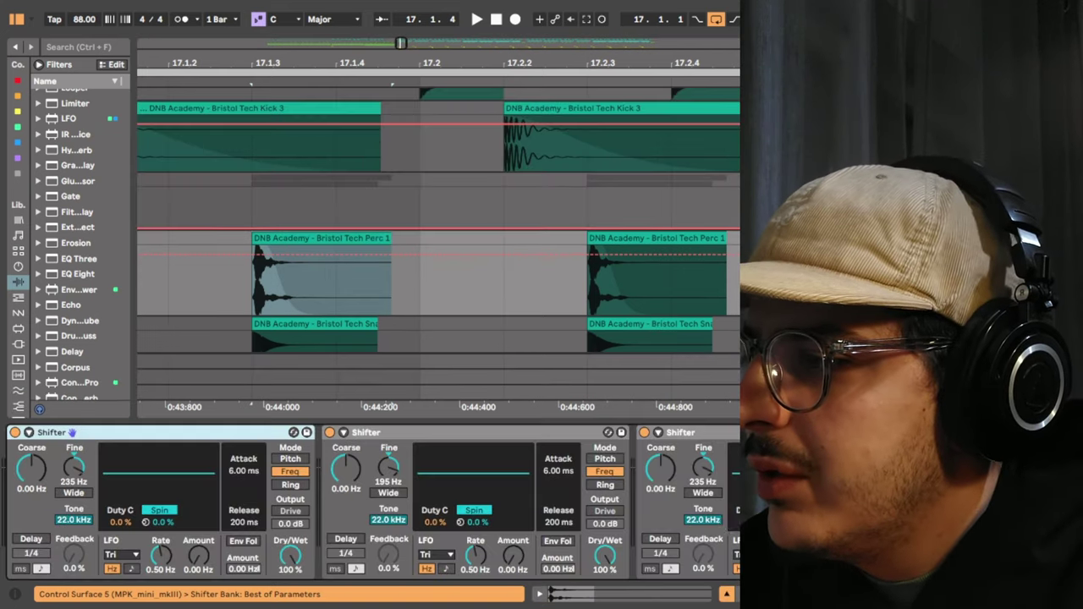
drag(343, 63, 351, 52)
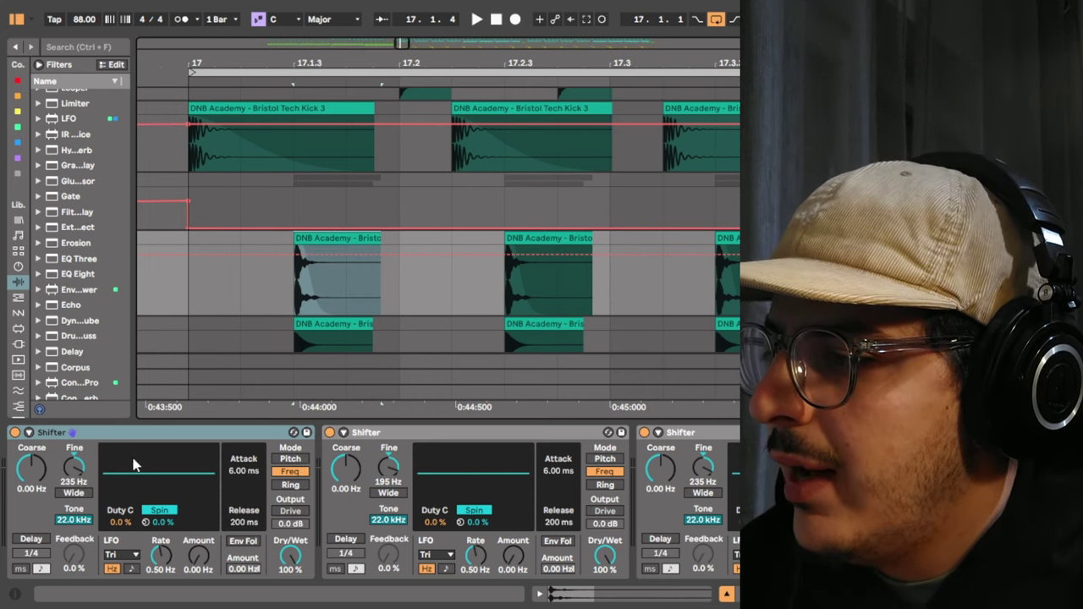
Collapse the three Shifter devices to expose Convolution Reverb Pro-1, and play the processed percussion layer.
double_click(158, 434)
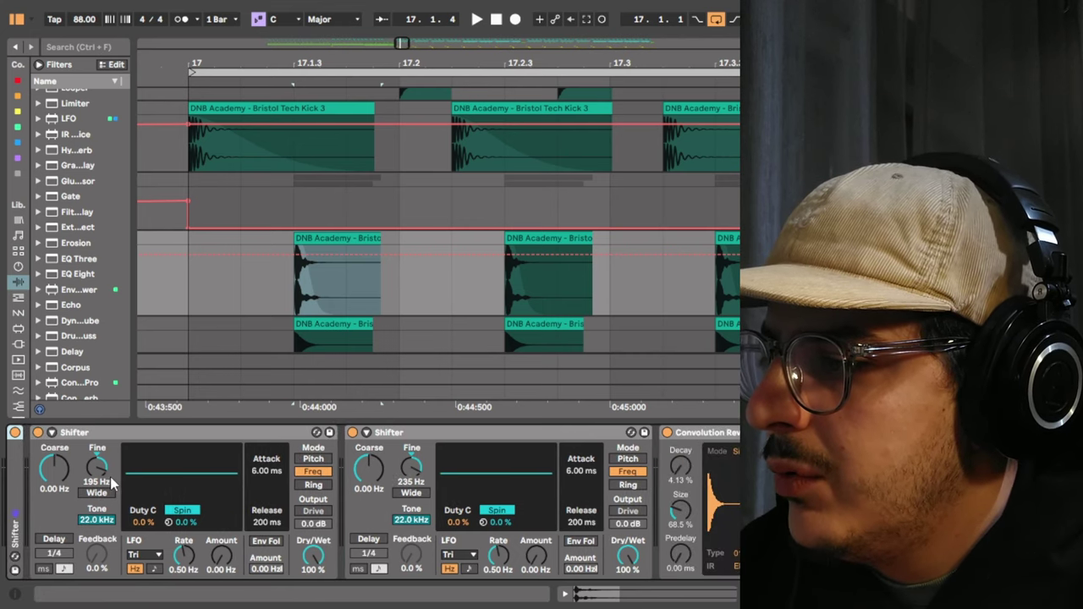
double_click(141, 434)
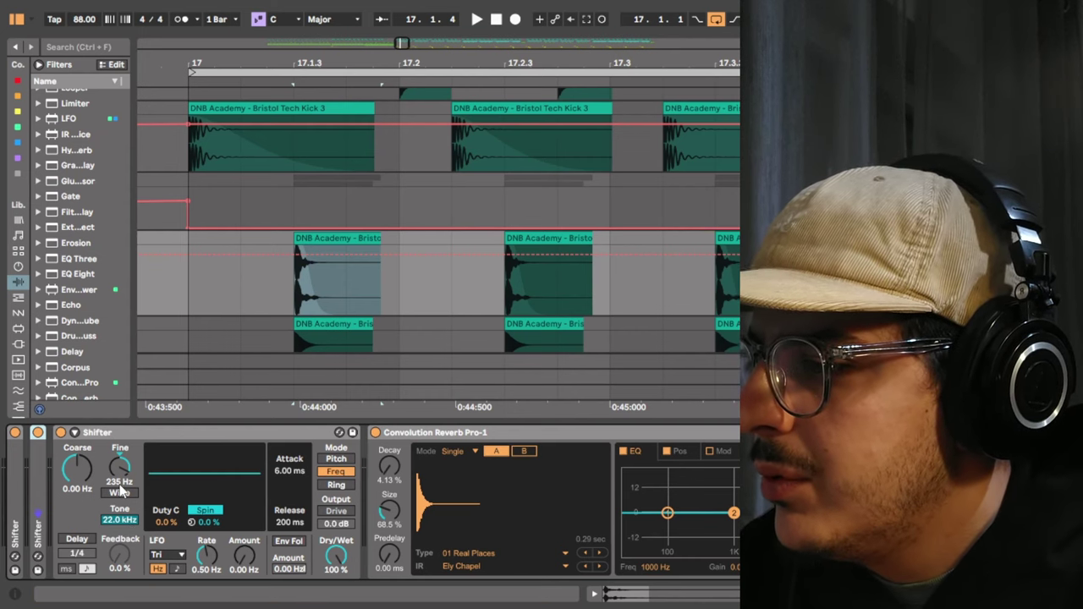
double_click(164, 437)
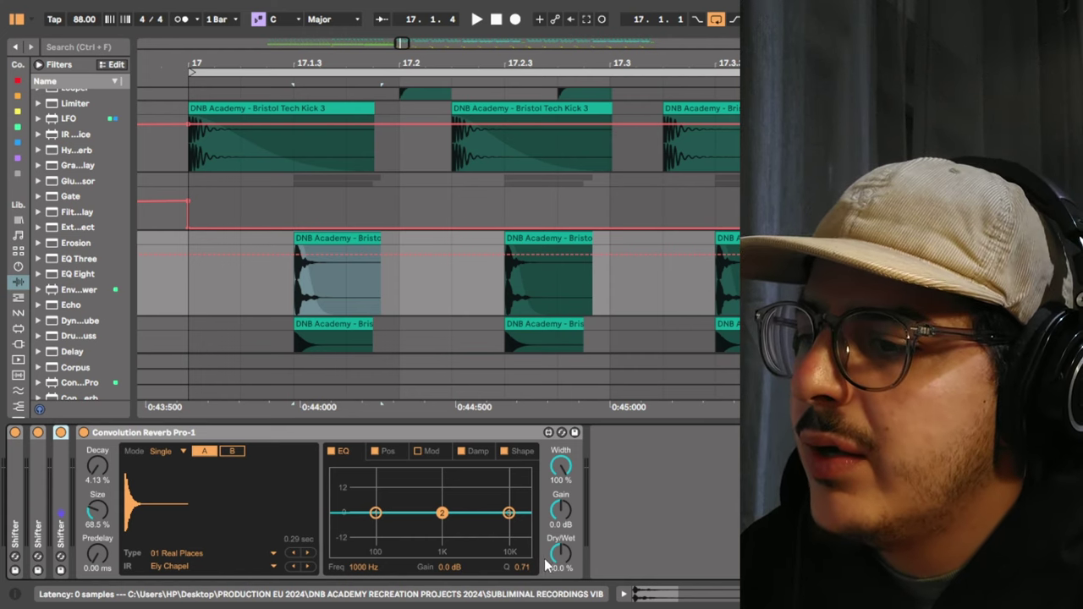
key(space)
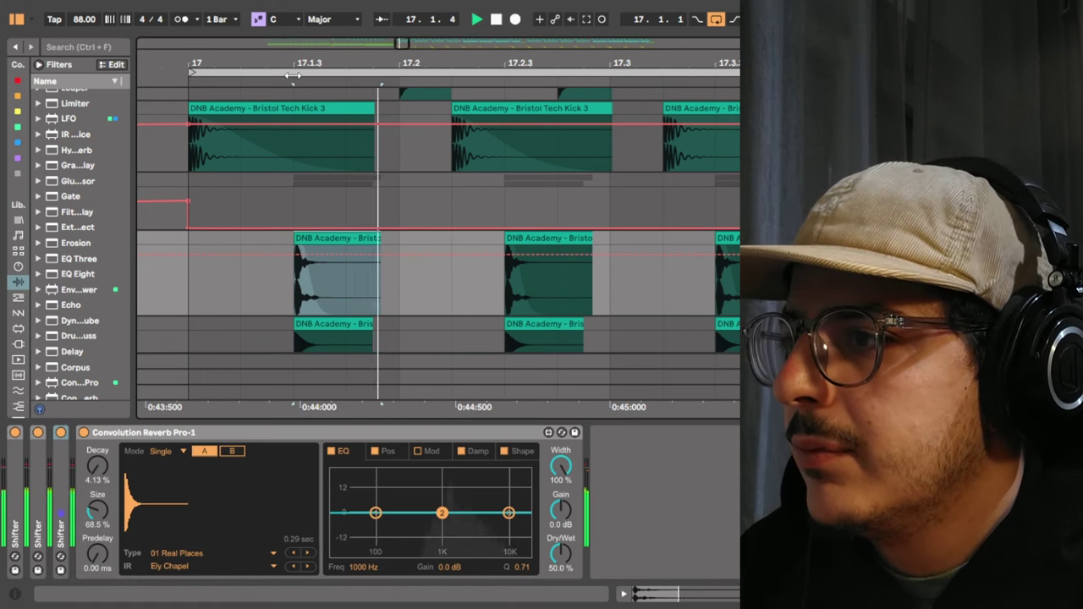
Bypass the three Shifters and Convolution Reverb Pro-1, and play the bar 17 loop to compare the percussion with and without its effects.
drag(300, 65, 292, 47)
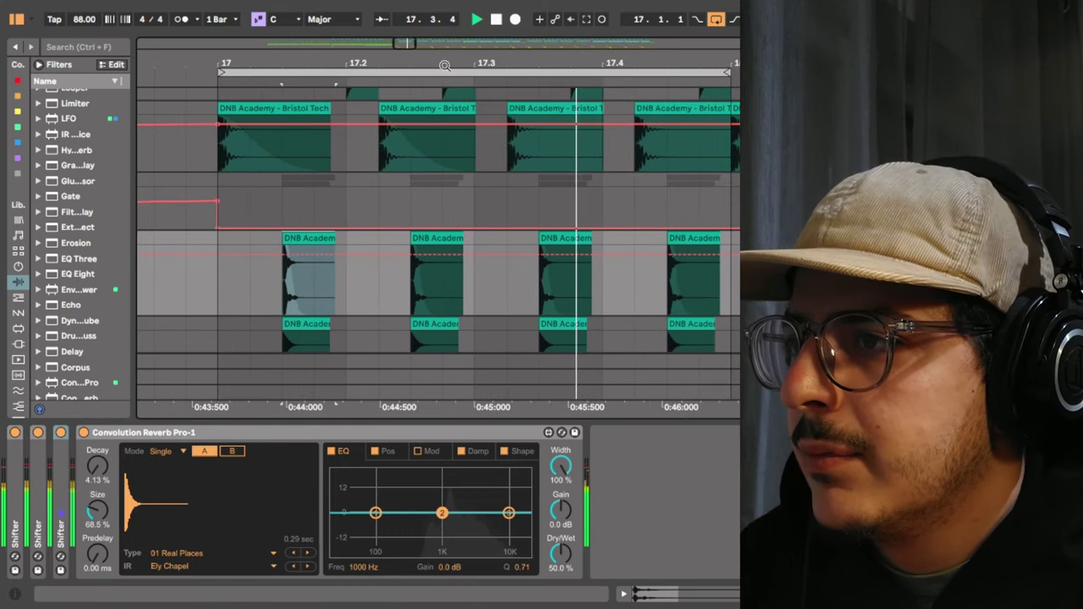
click(497, 22)
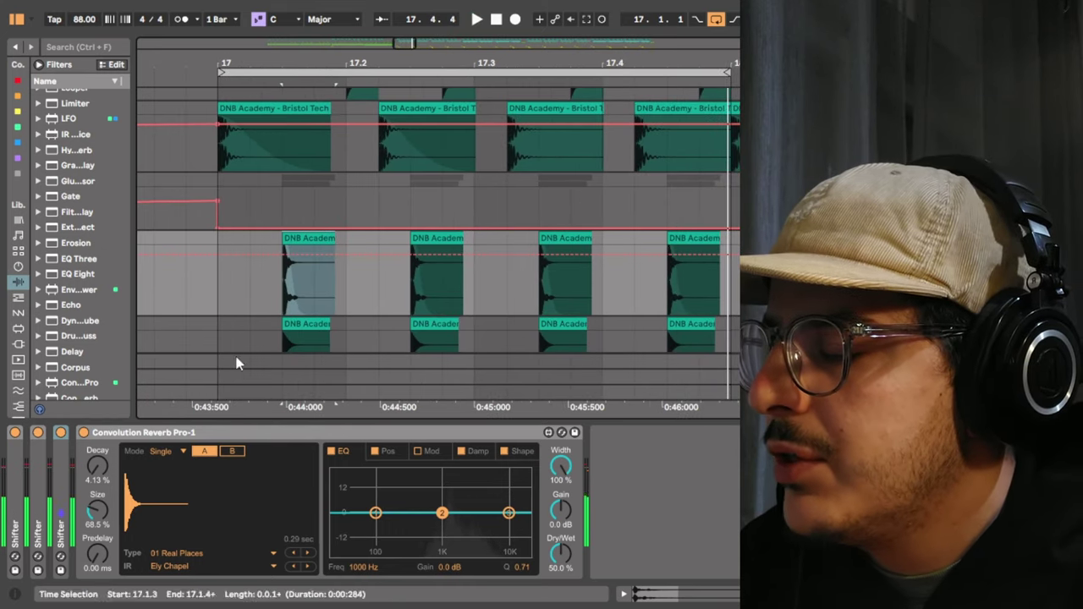
click(14, 432)
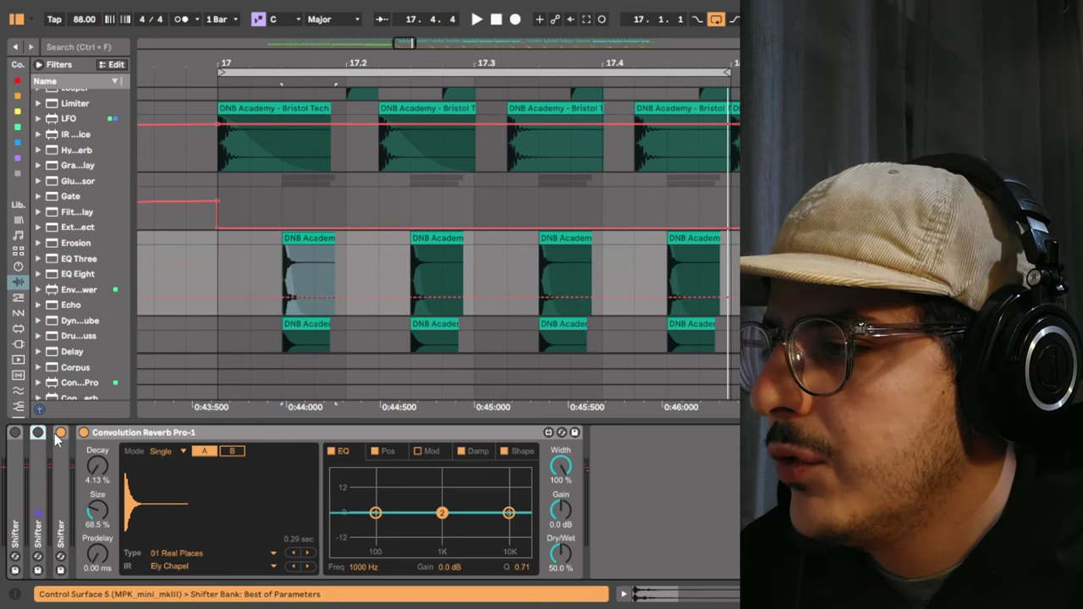
click(61, 432)
click(83, 433)
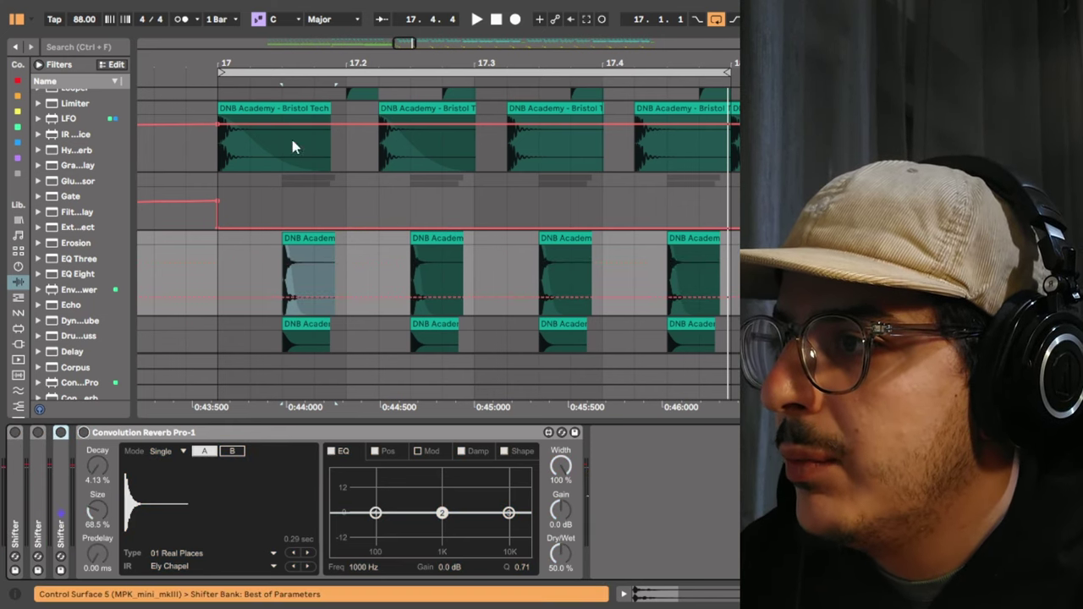
click(246, 83)
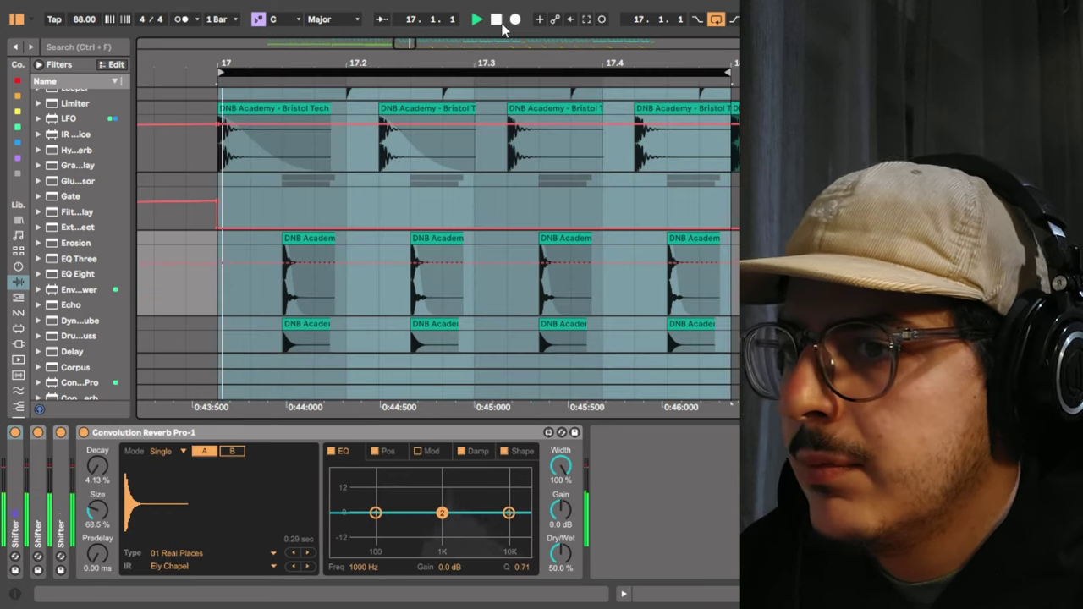
click(501, 24)
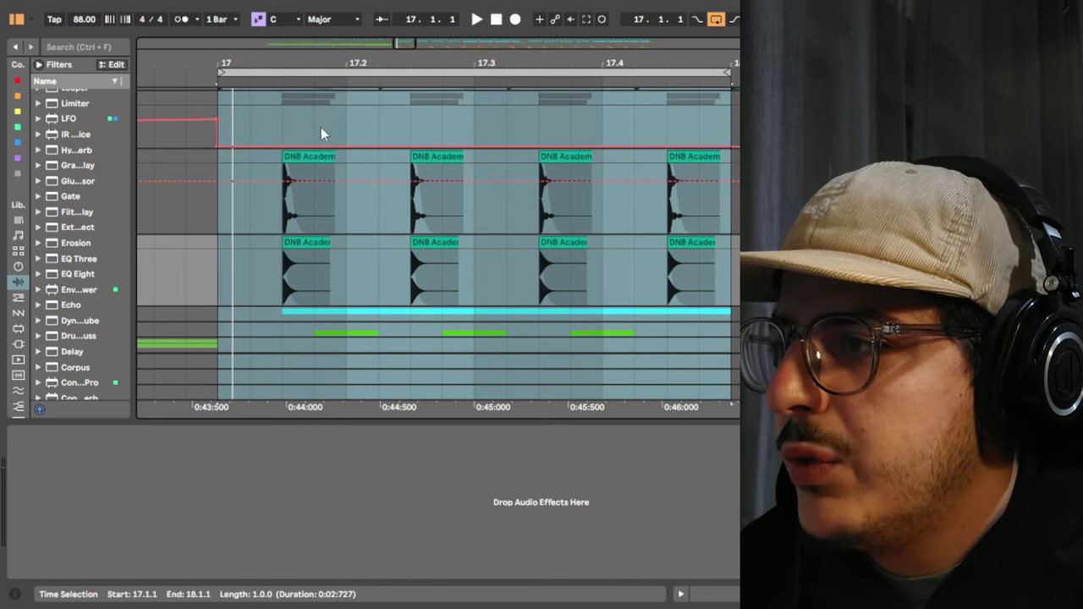
Examine how the Bristol Tech Perc 1 and Bristol Tech Snare 3 clips line up at 17.1.3.
drag(287, 60, 286, 122)
drag(270, 61, 268, 110)
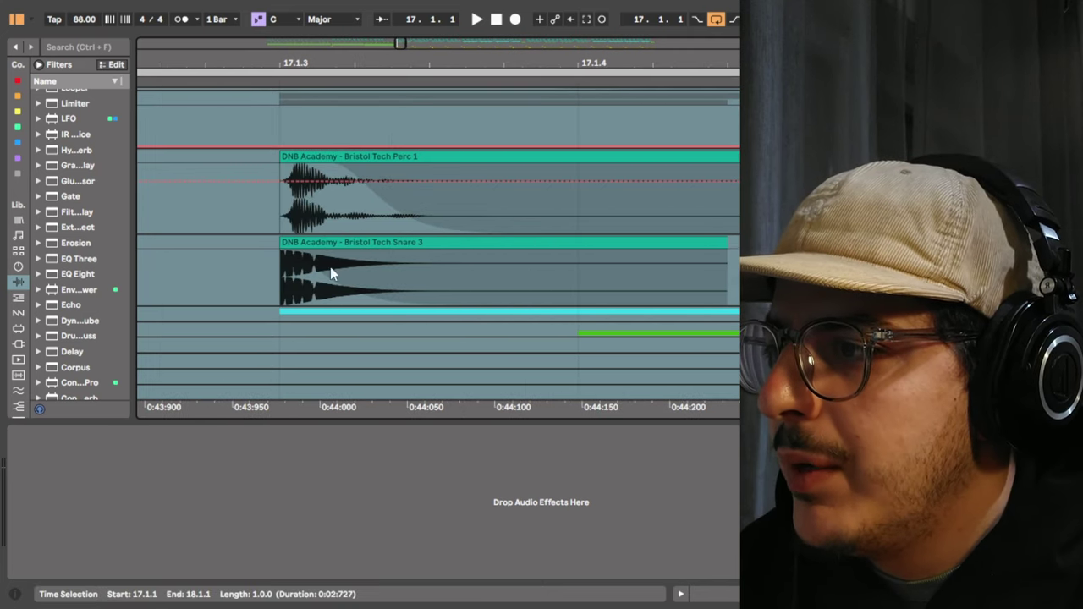
click(285, 270)
click(286, 224)
drag(308, 60, 319, 48)
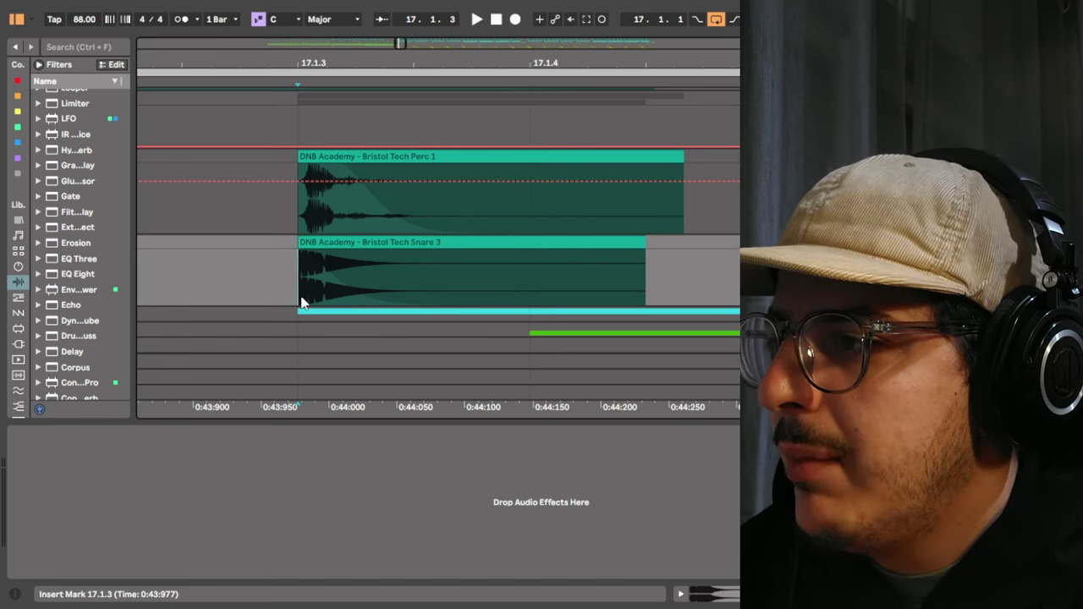
Show the snare and percussion group's device chain and display Spectral Time's Dry/Wet automation over bars 13 to 17.
click(308, 113)
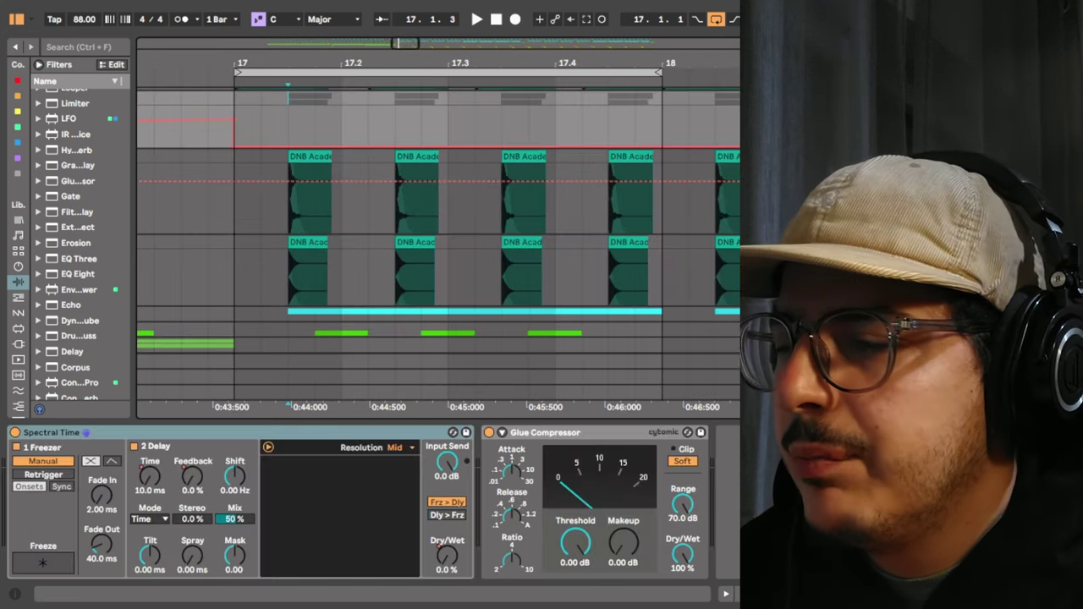
drag(441, 63, 659, 54)
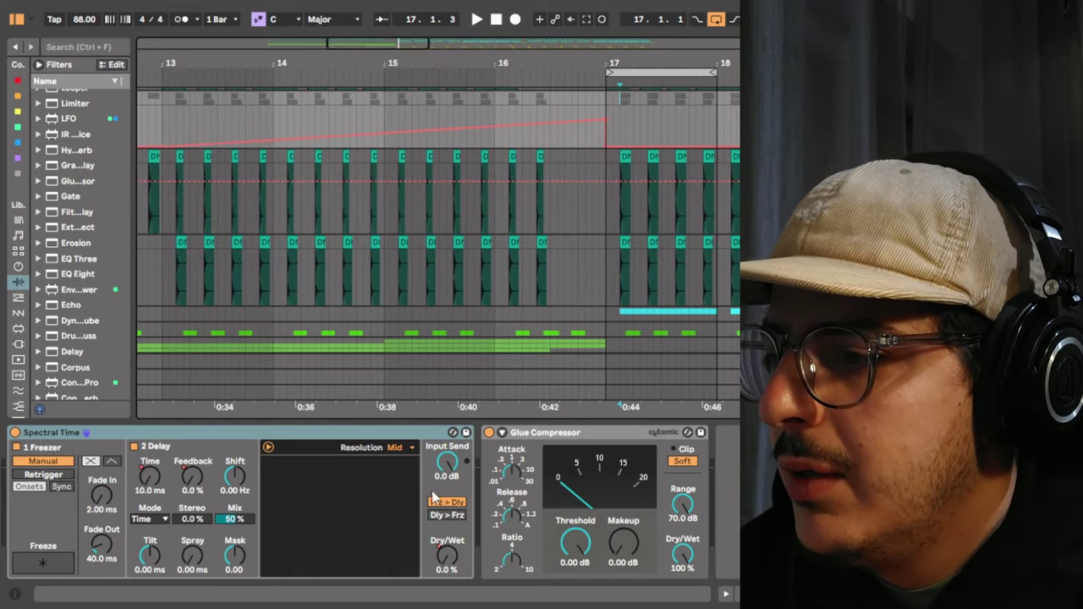
right_click(447, 563)
click(506, 436)
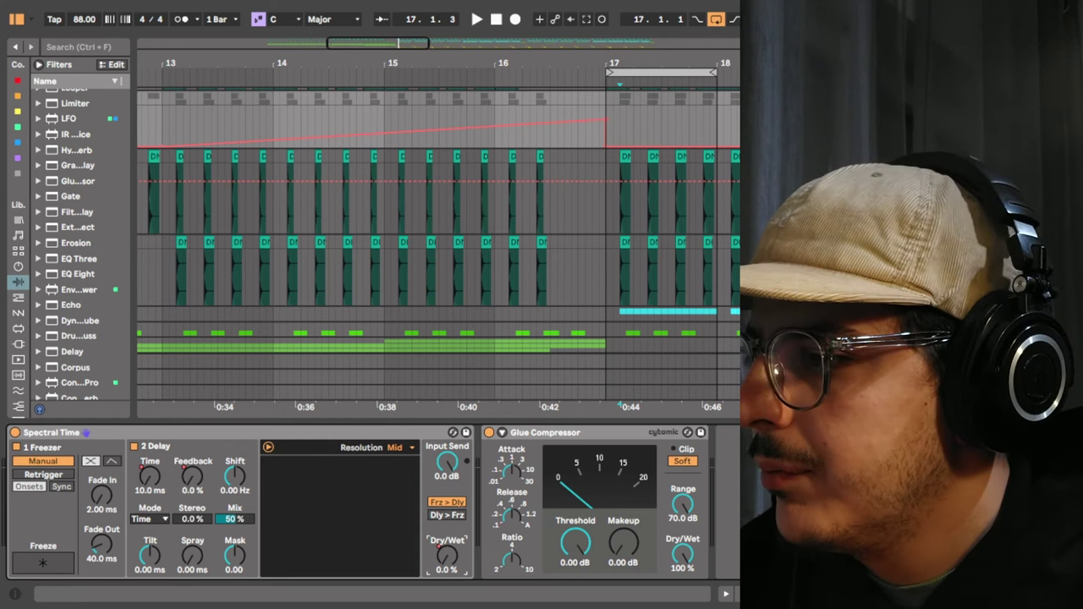
drag(561, 61, 572, 60)
Inspect the automation of Spectral Time's delay Time and Feedback, and play the build-up from bar 13 into the drop.
right_click(143, 480)
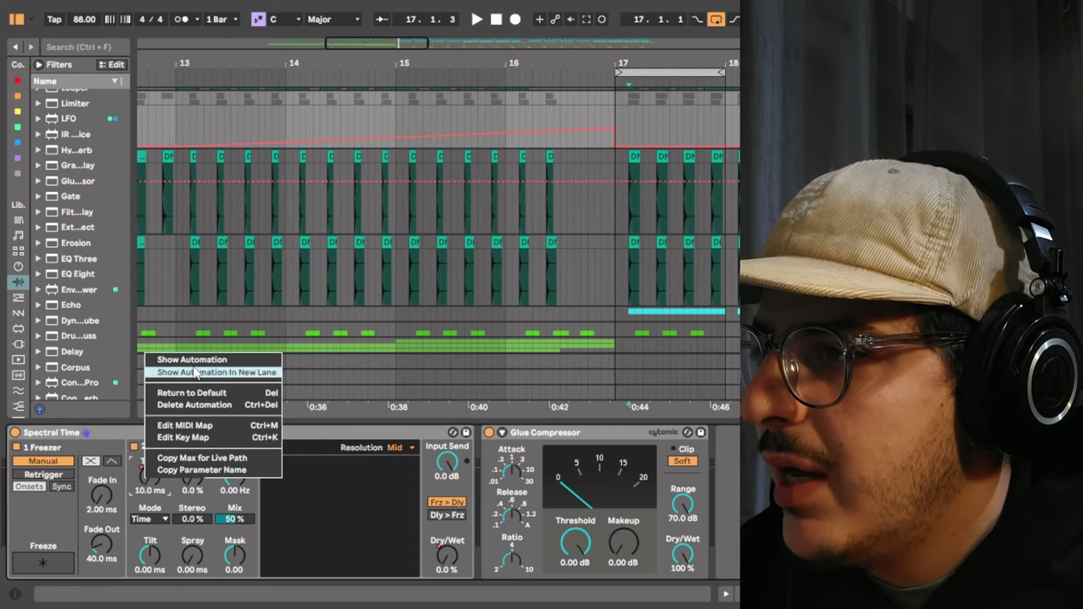
click(246, 348)
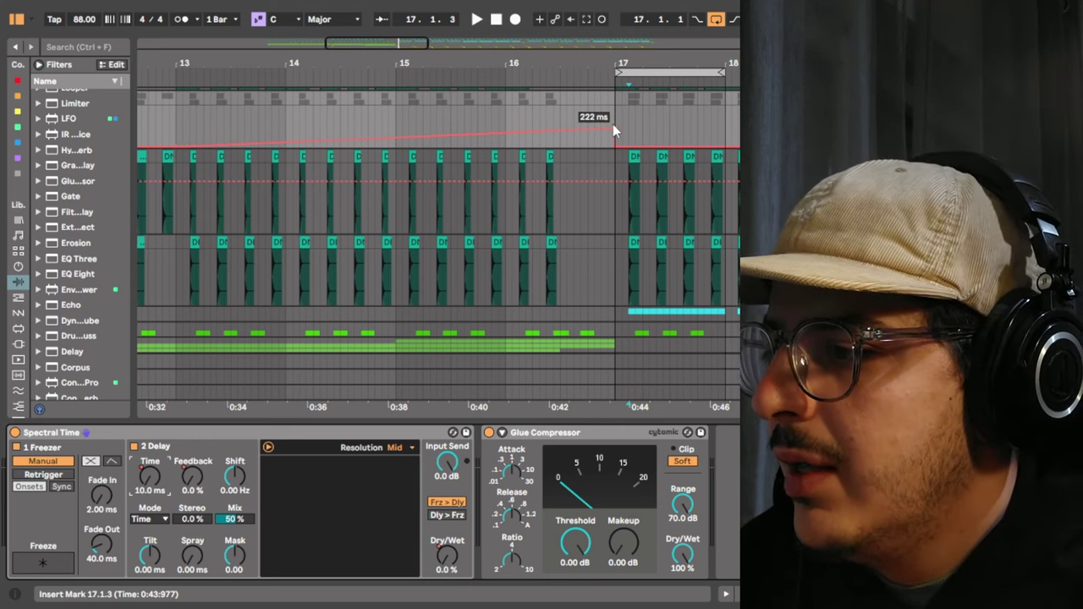
right_click(188, 479)
click(241, 369)
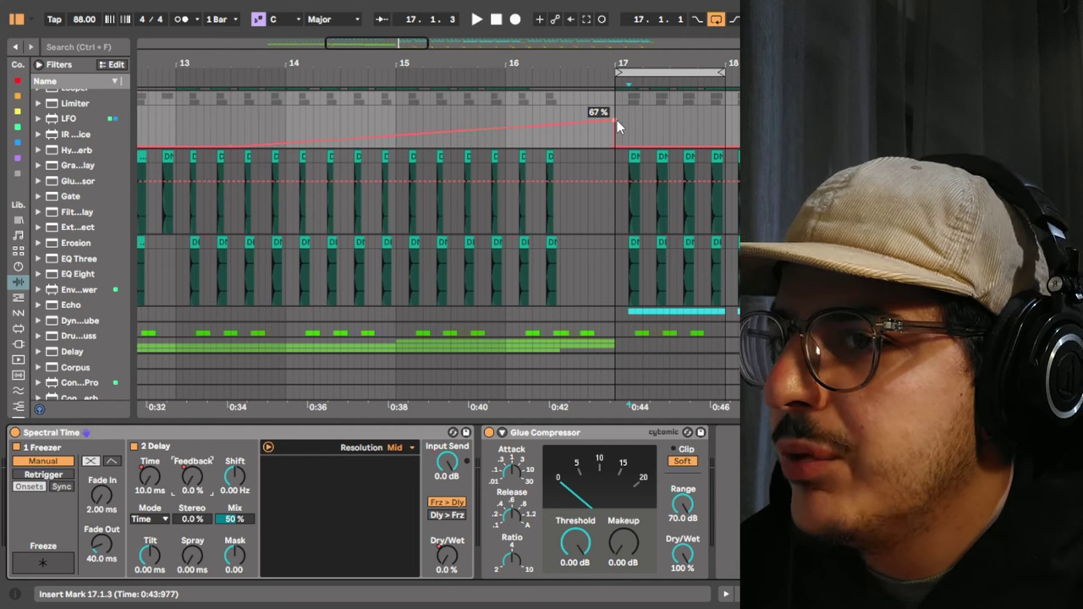
click(171, 71)
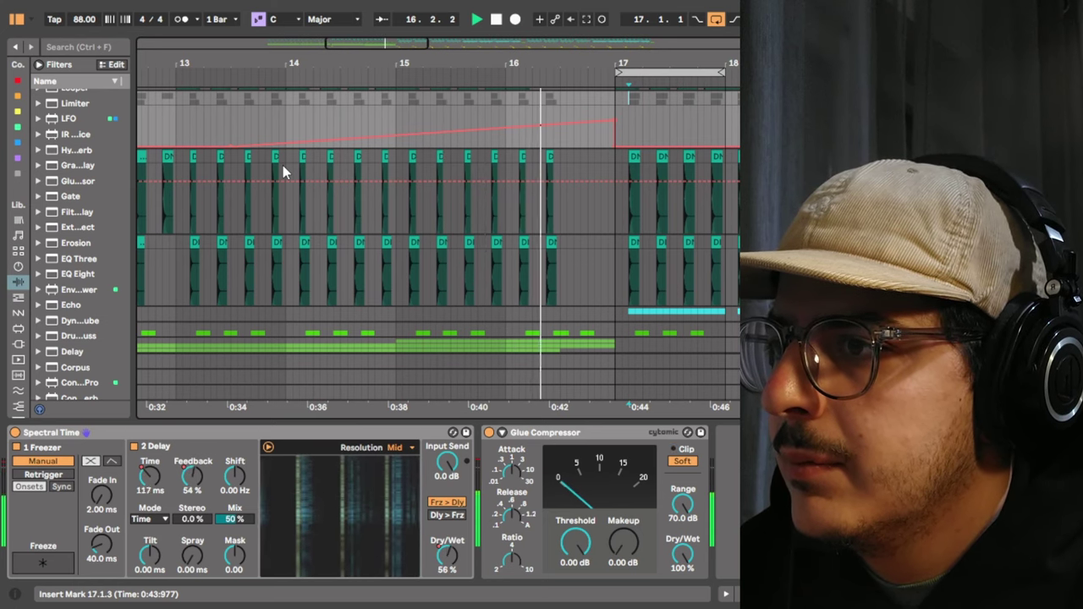
click(501, 22)
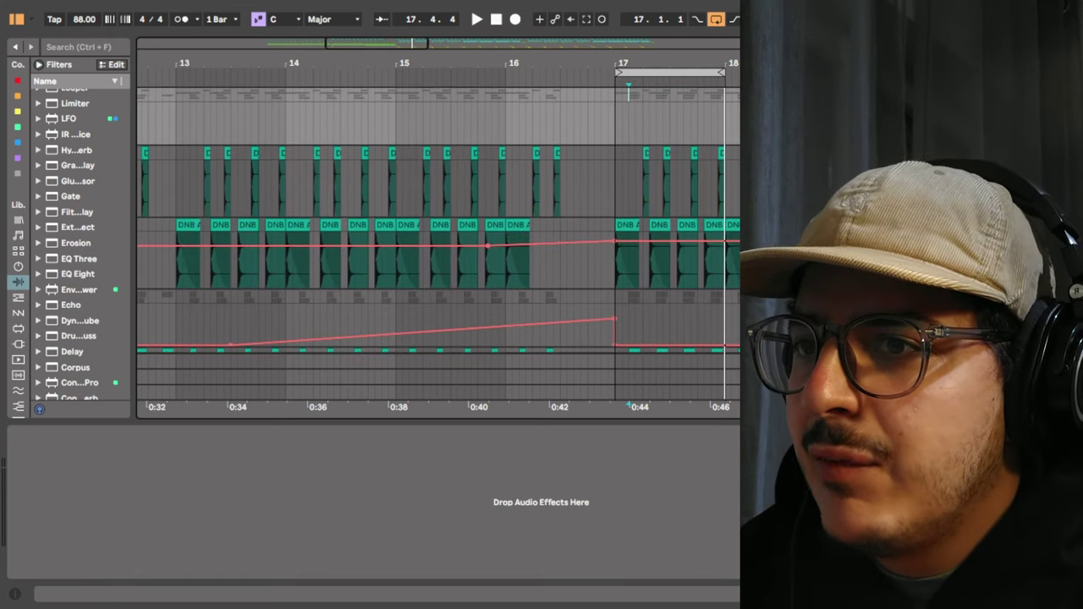
Fold the drum buss group and add the IL WaveShaper plug-in to it from the green collection.
key(u)
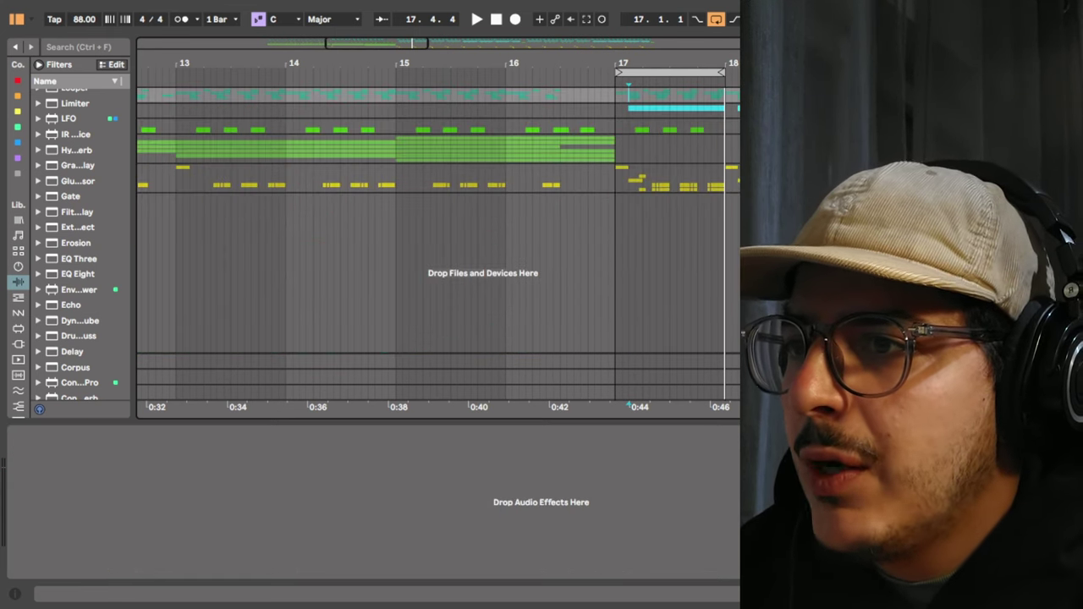
drag(675, 63, 440, 44)
scroll(99, 314, down, 5)
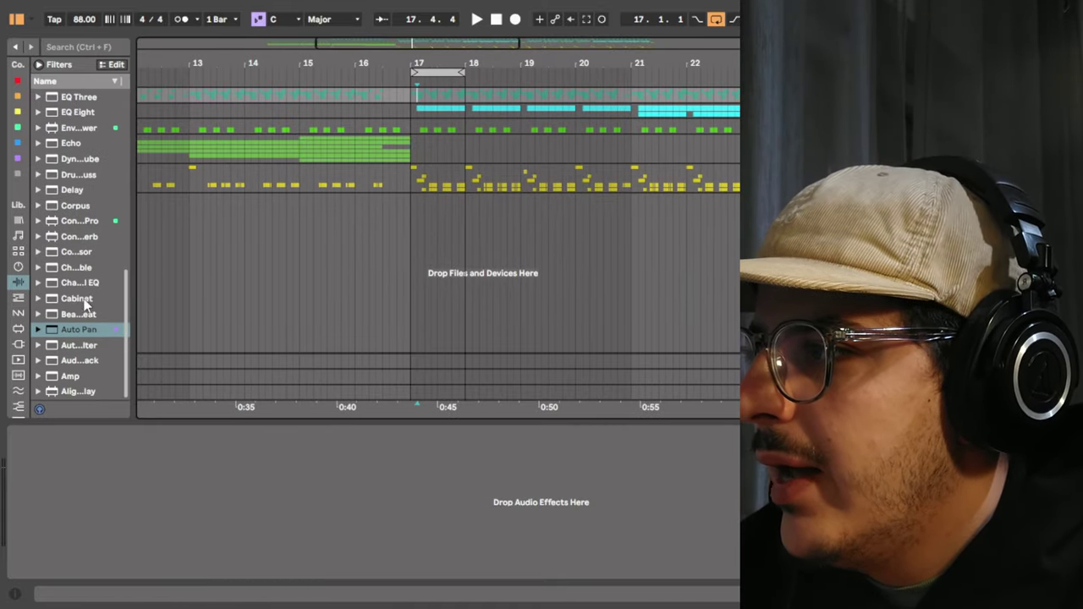
click(16, 128)
double_click(77, 231)
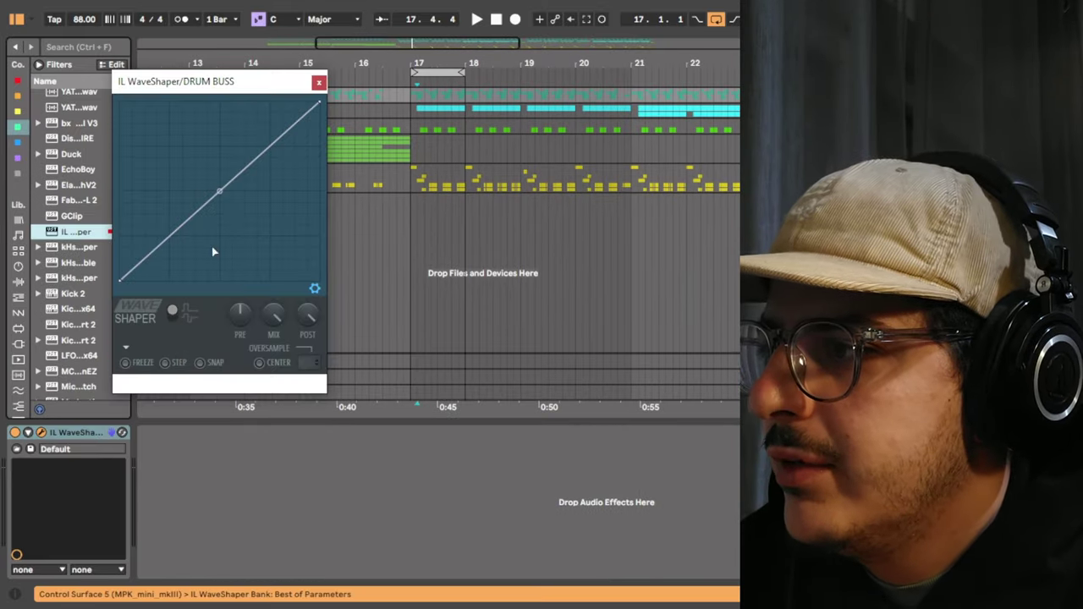
Bend the WaveShaper curve's midpoint upward, then play bar 17 and compare the drums with the plug-in bypassed and enabled.
drag(227, 197, 227, 166)
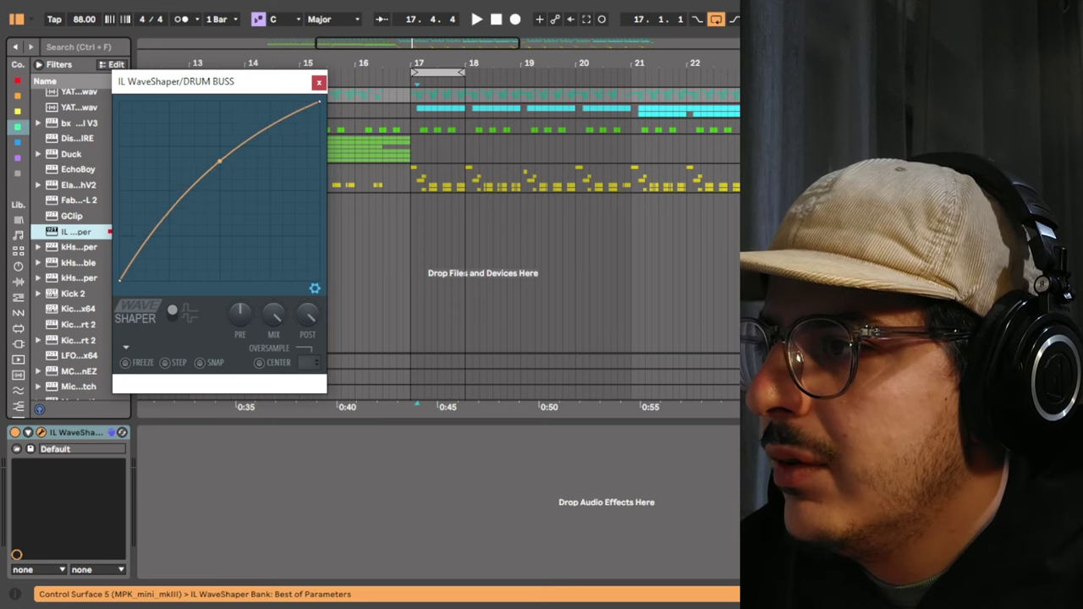
click(319, 82)
key(space)
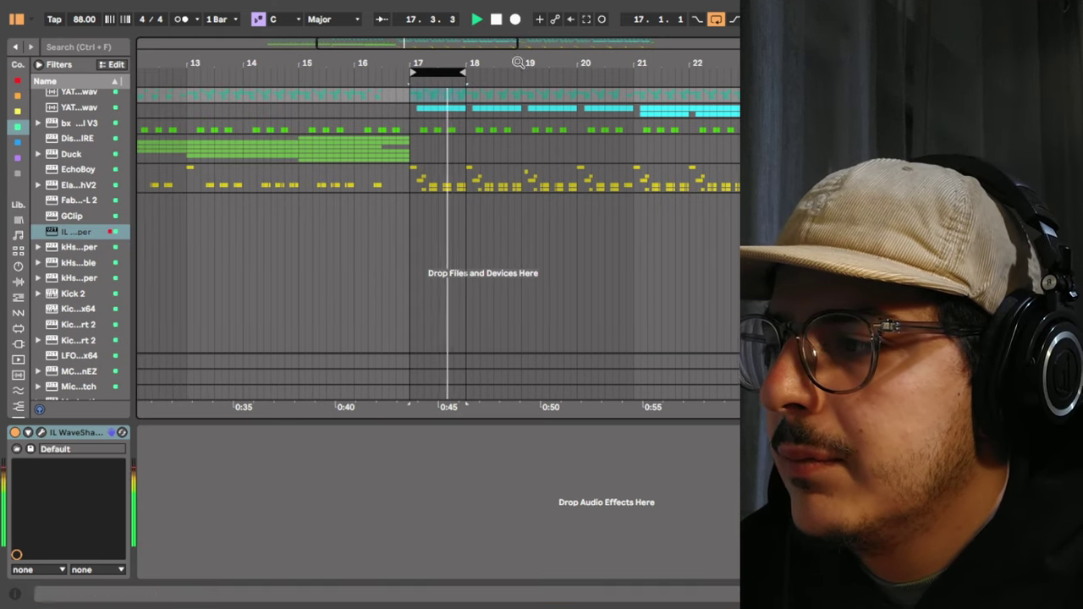
click(16, 439)
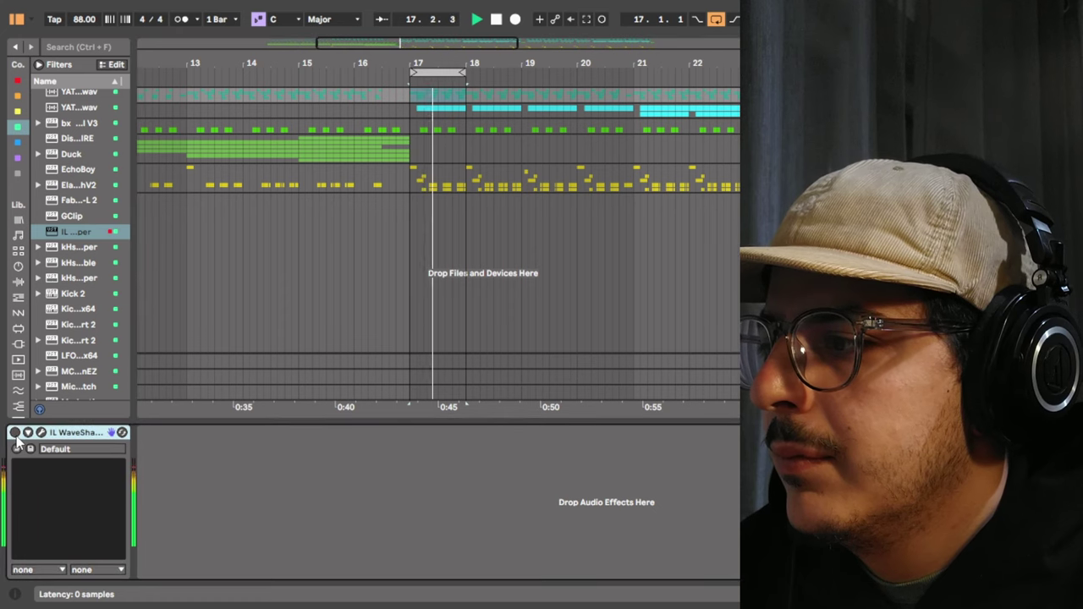
click(16, 435)
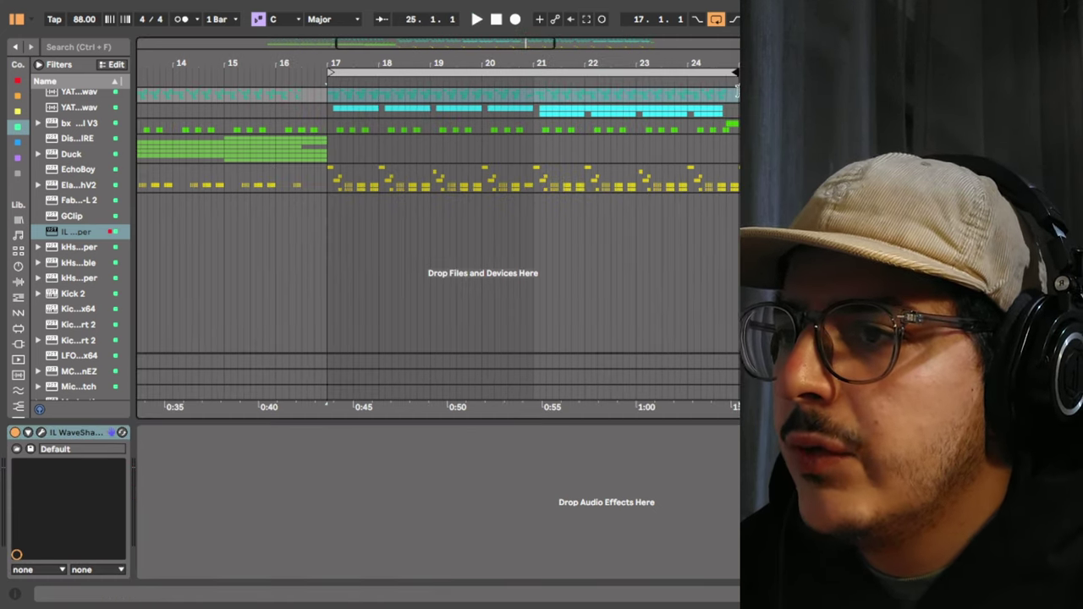
Unfold the cyan FX group and its Bristol Tech FX 4 track, and examine the clips from bar 17.
key(Down)
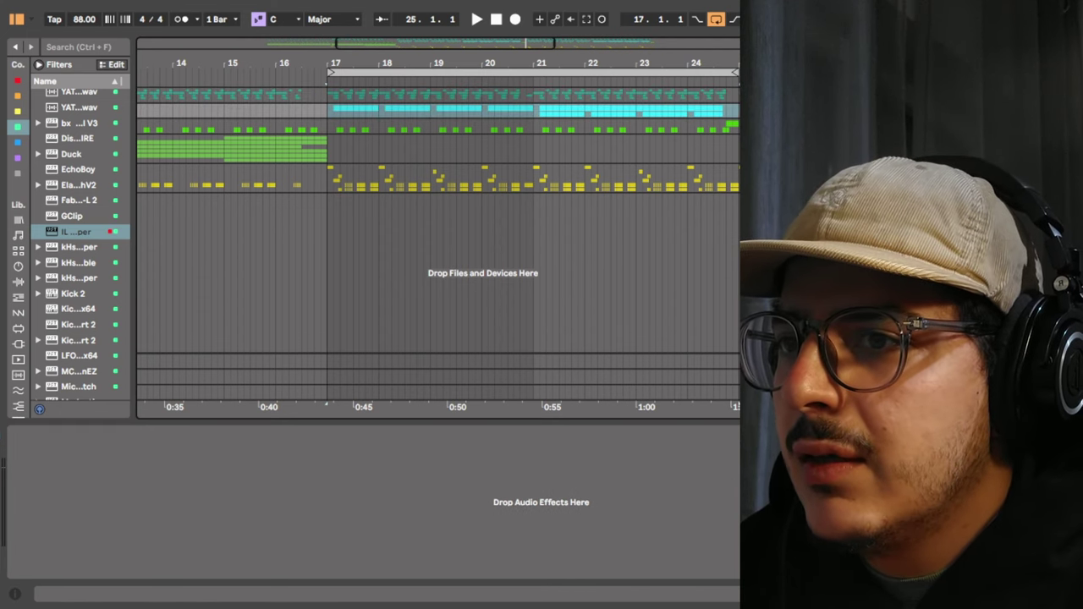
key(u)
key(Down)
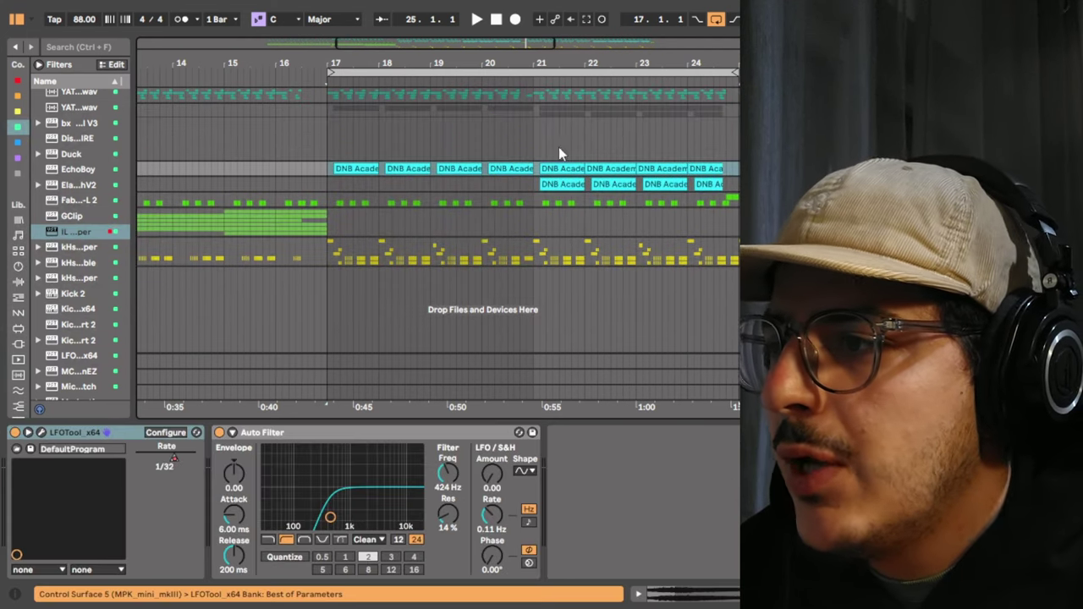
key(u)
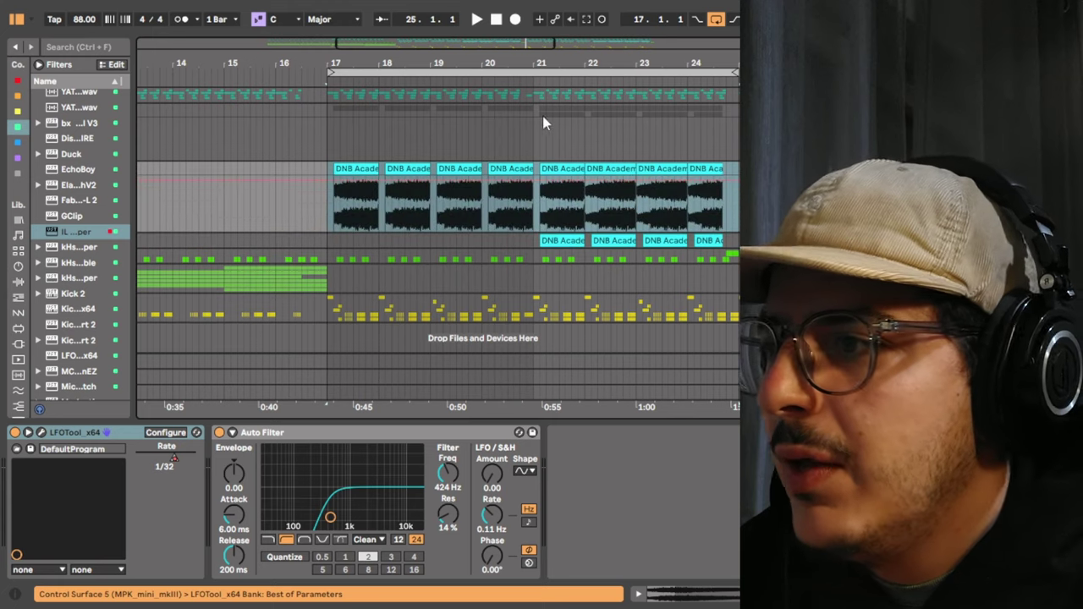
drag(364, 59, 366, 149)
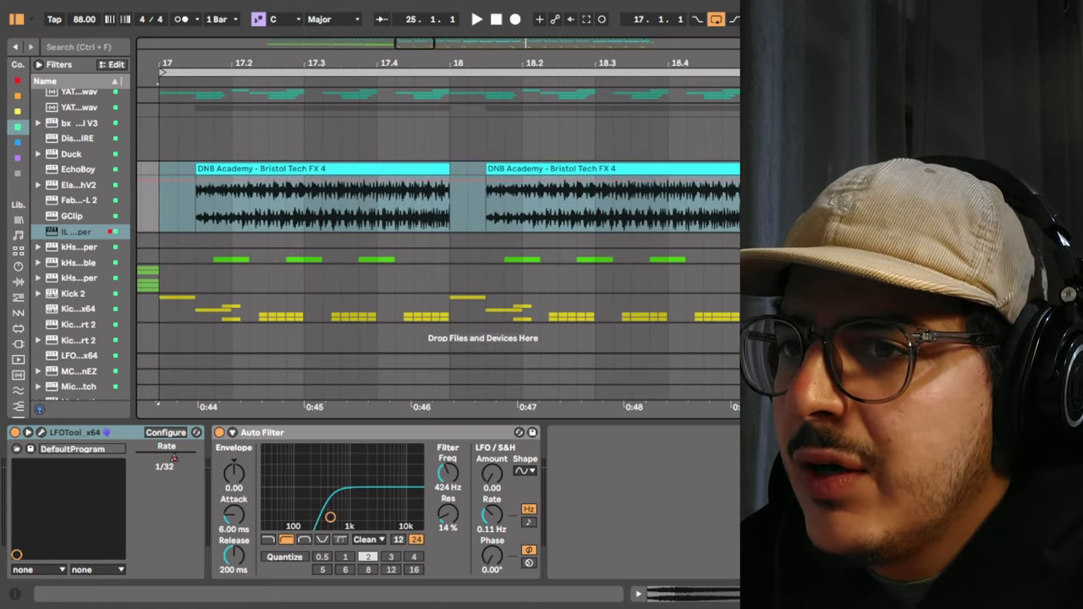
Play the Bristol Tech FX 4 layer from 17.1.1 with LFOTool enabled and again with it bypassed.
key(Left)
key(space)
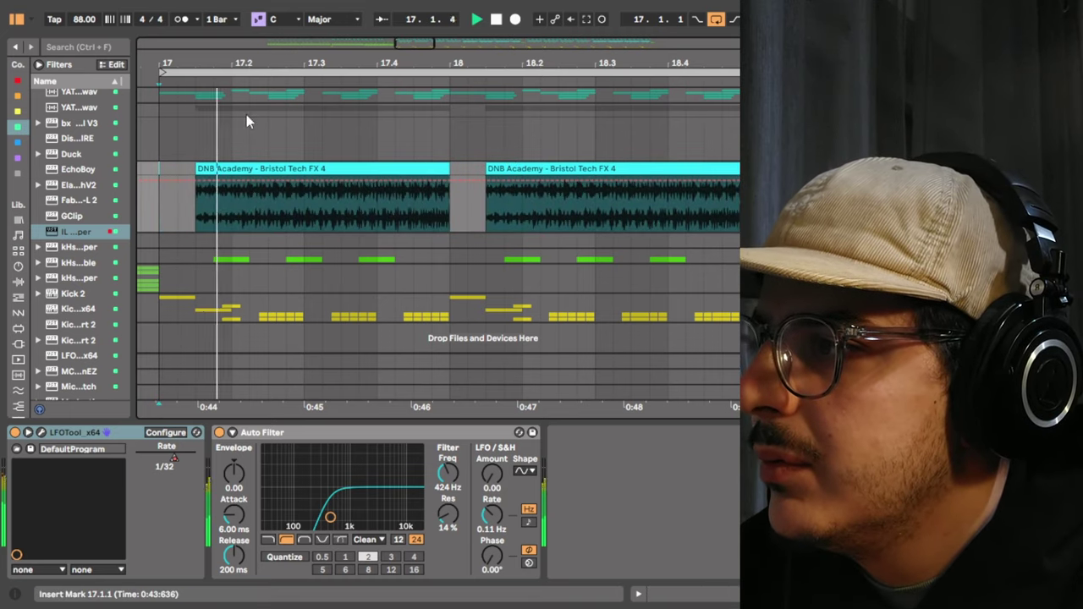
click(498, 21)
click(15, 433)
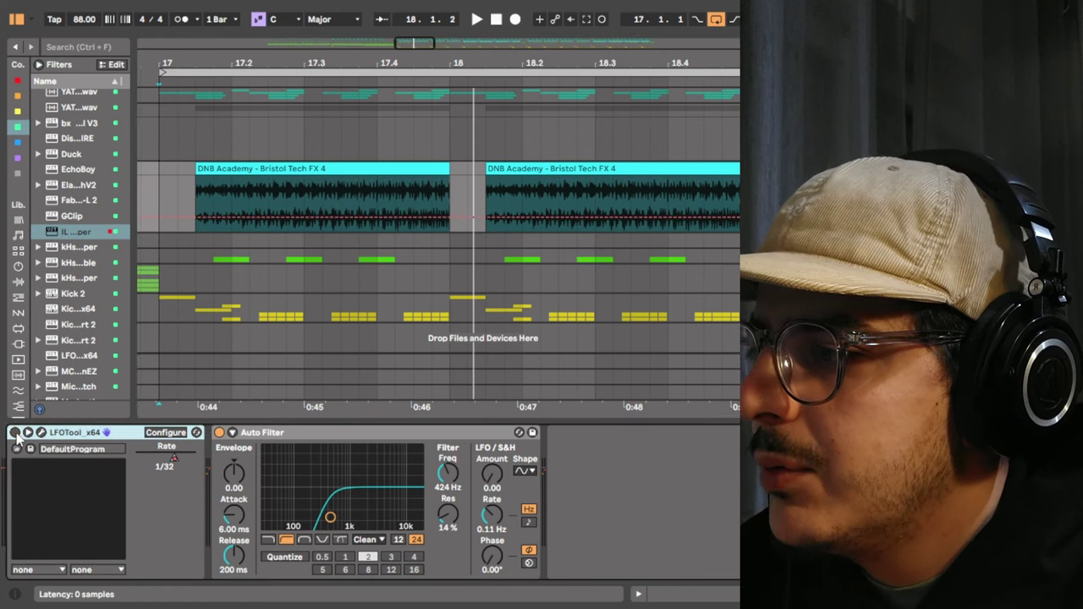
key(space)
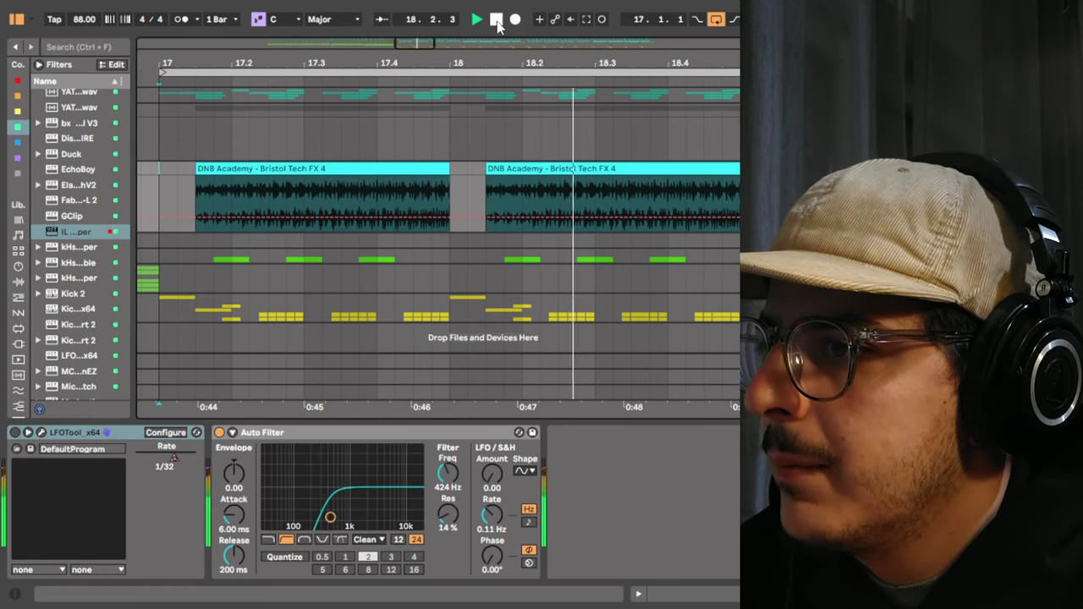
click(497, 19)
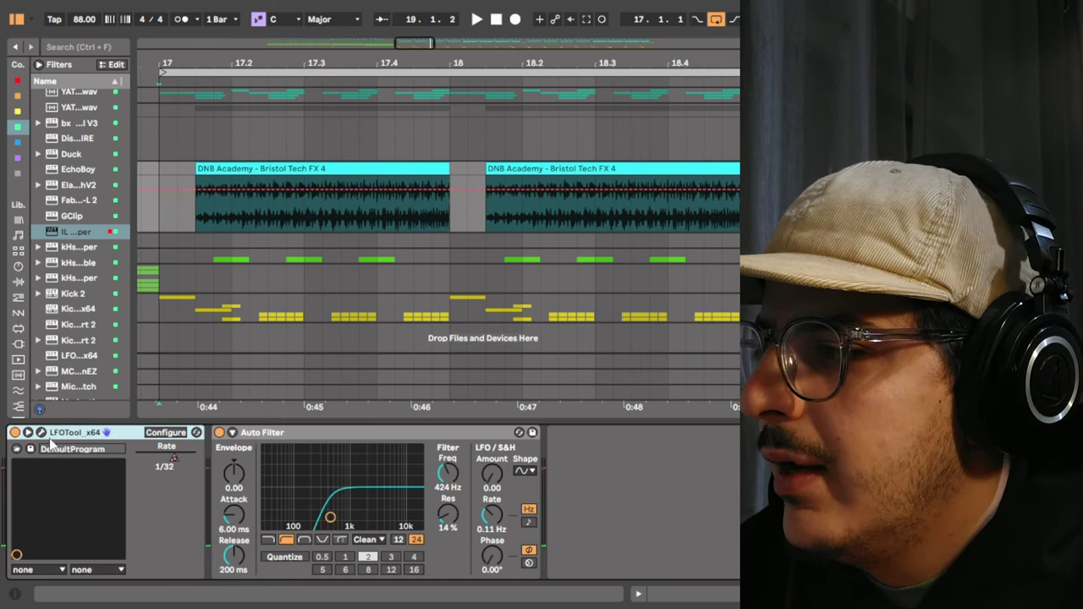
Inspect the LFOTool volume shape on the Bristol Tech FX 4 track, close it, and play the FX layer from bar 17.
click(40, 433)
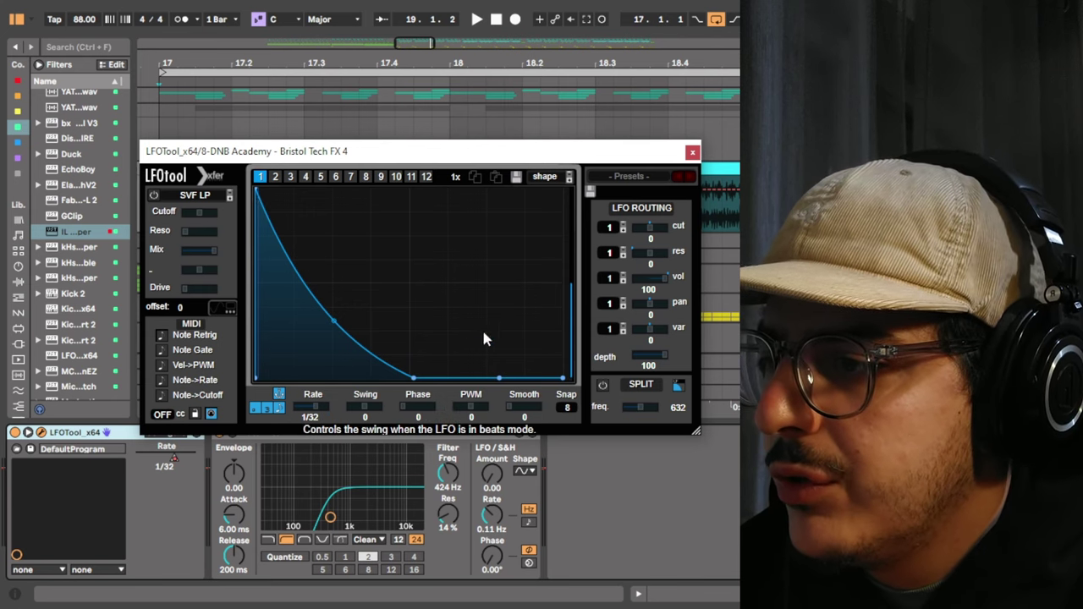
key(space)
click(692, 151)
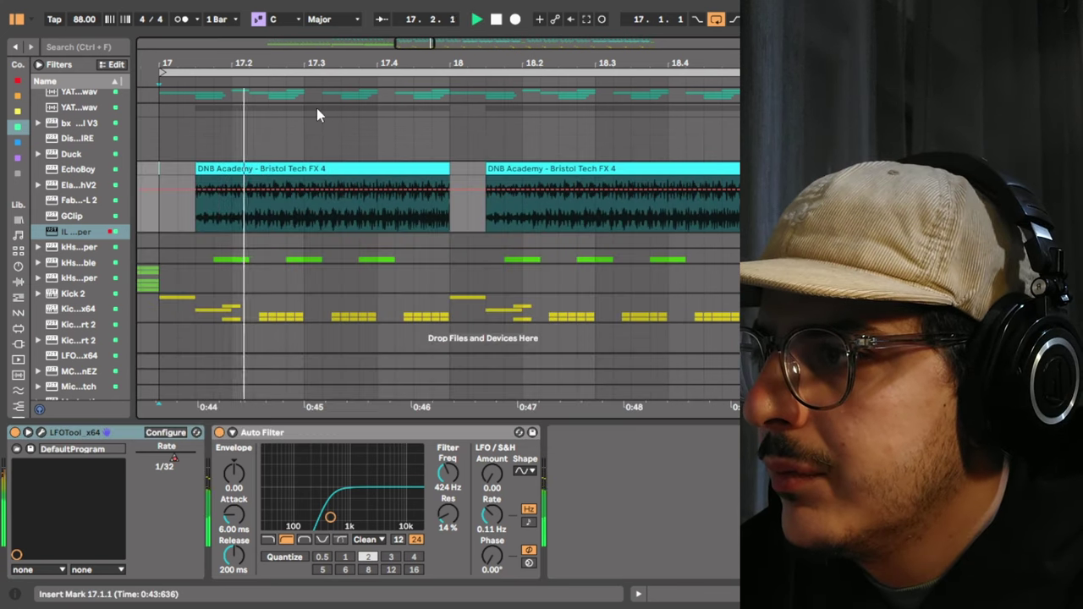
click(498, 21)
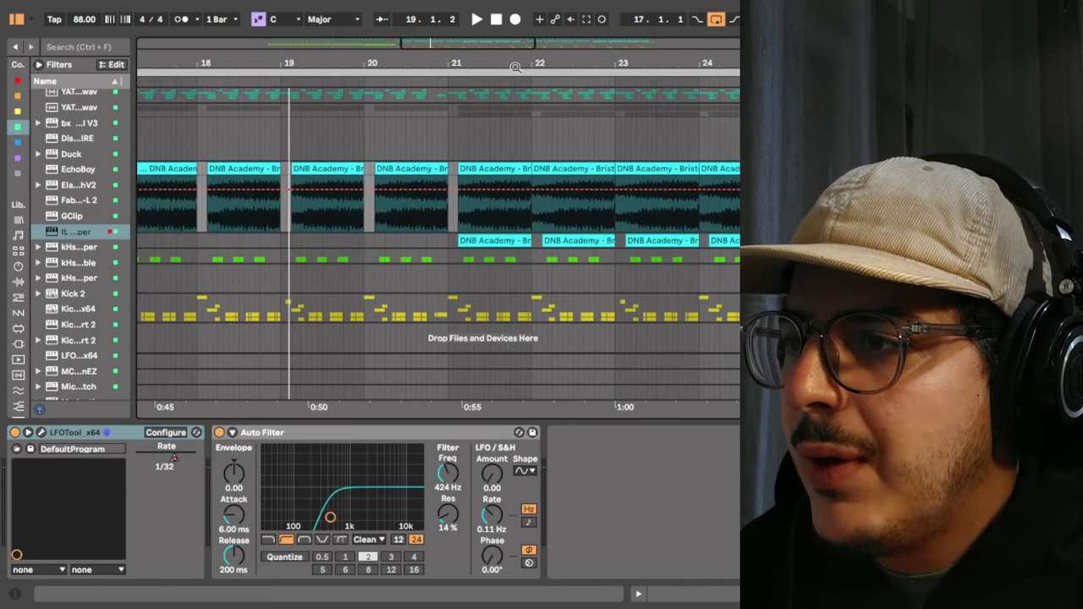
Unfold the Bristol Tech FX 16 track and select its first clip, starting at 21.1.3.
drag(515, 66, 456, 123)
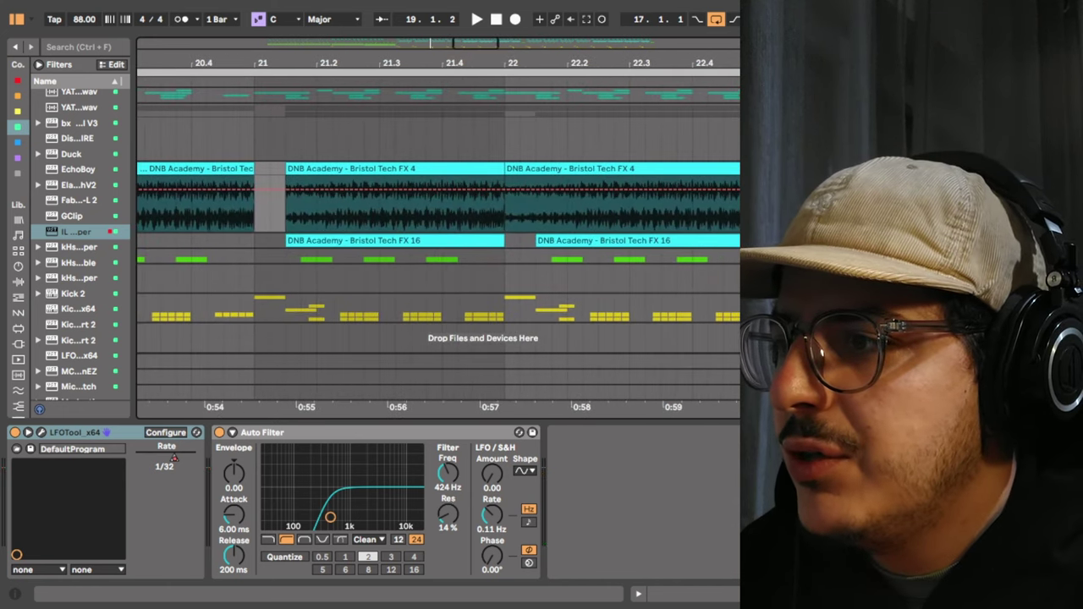
click(839, 241)
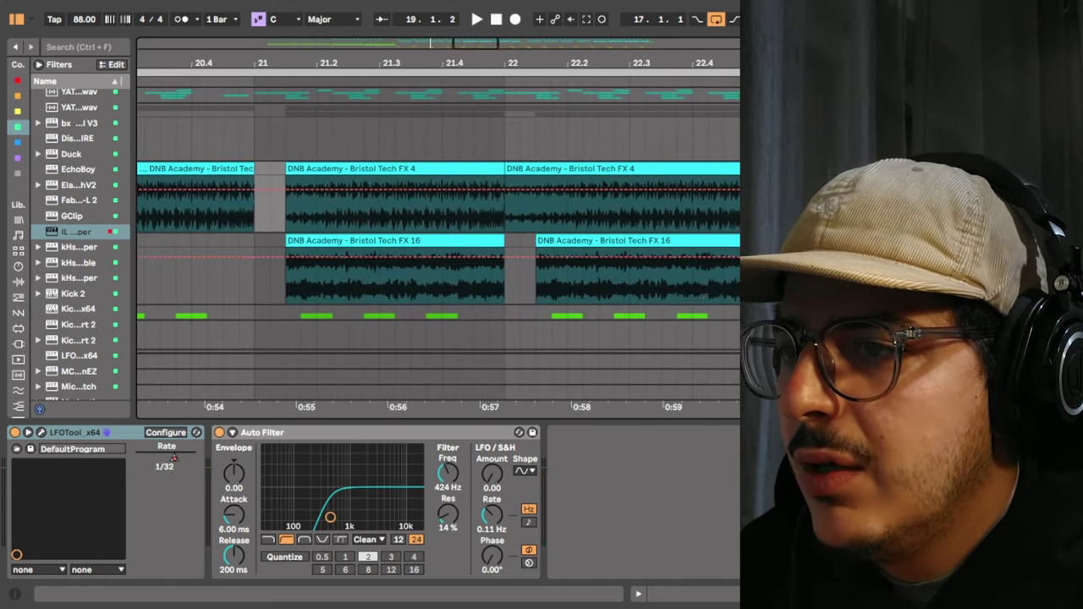
click(437, 244)
click(417, 213)
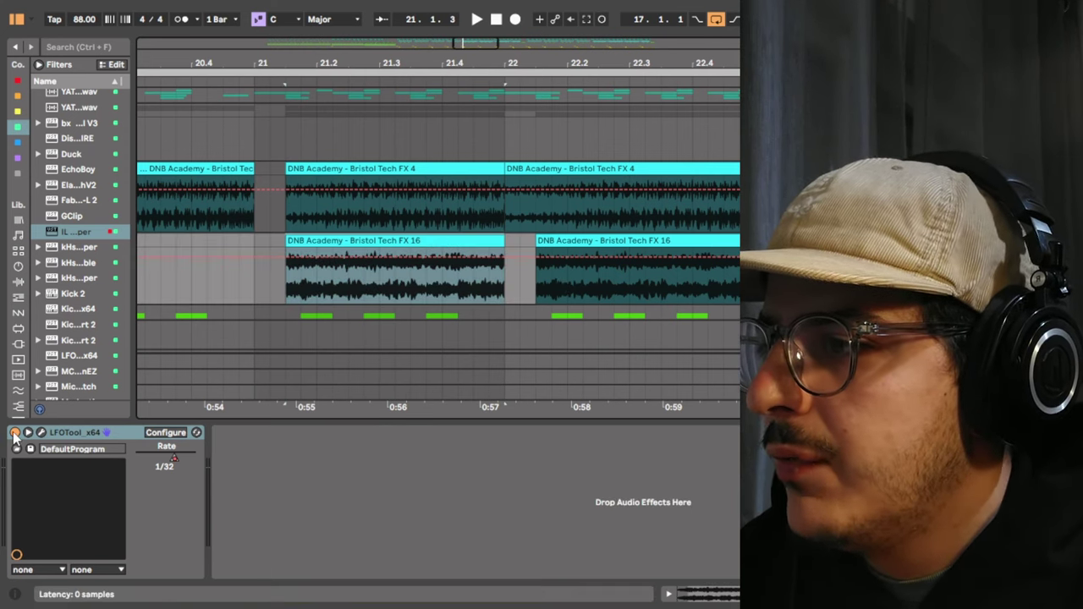
Play the Bristol Tech FX 16 layer from bar 21 with LFOTool bypassed, then stop playback and enable the plug-in again.
key(space)
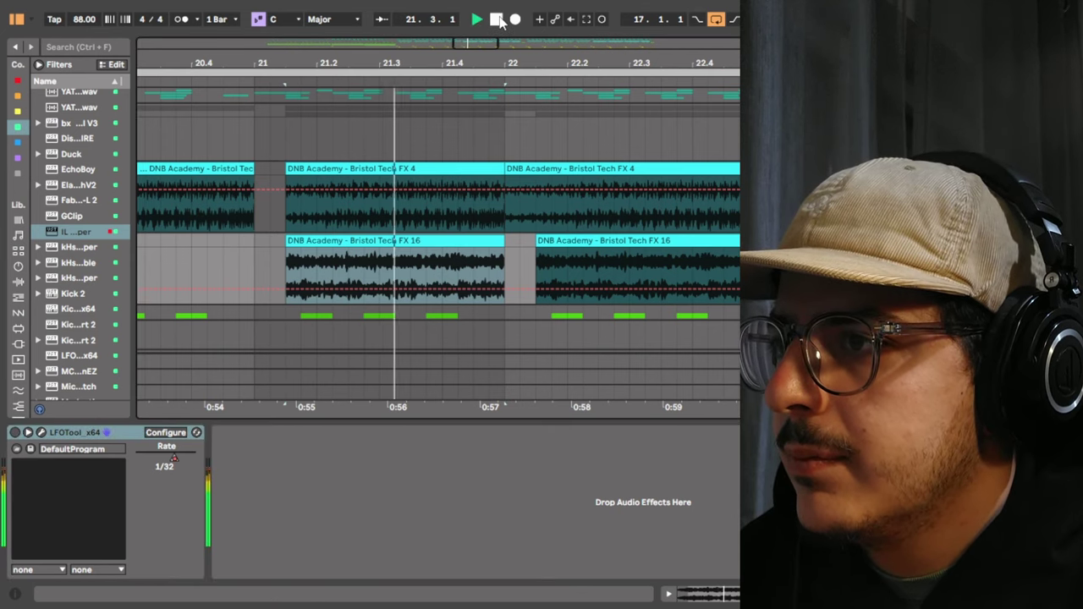
drag(509, 59, 453, 45)
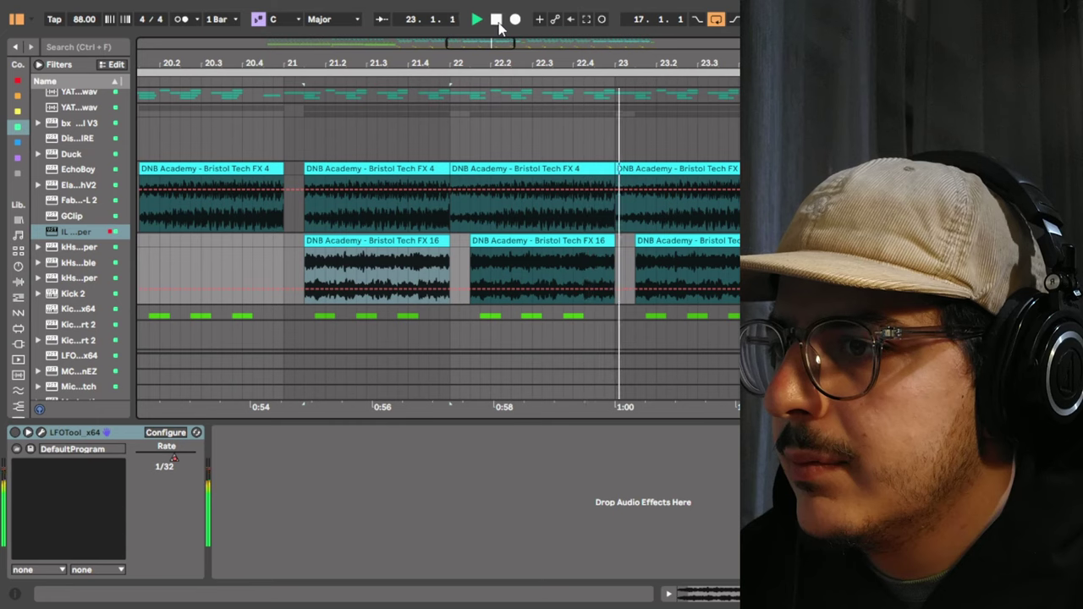
click(498, 19)
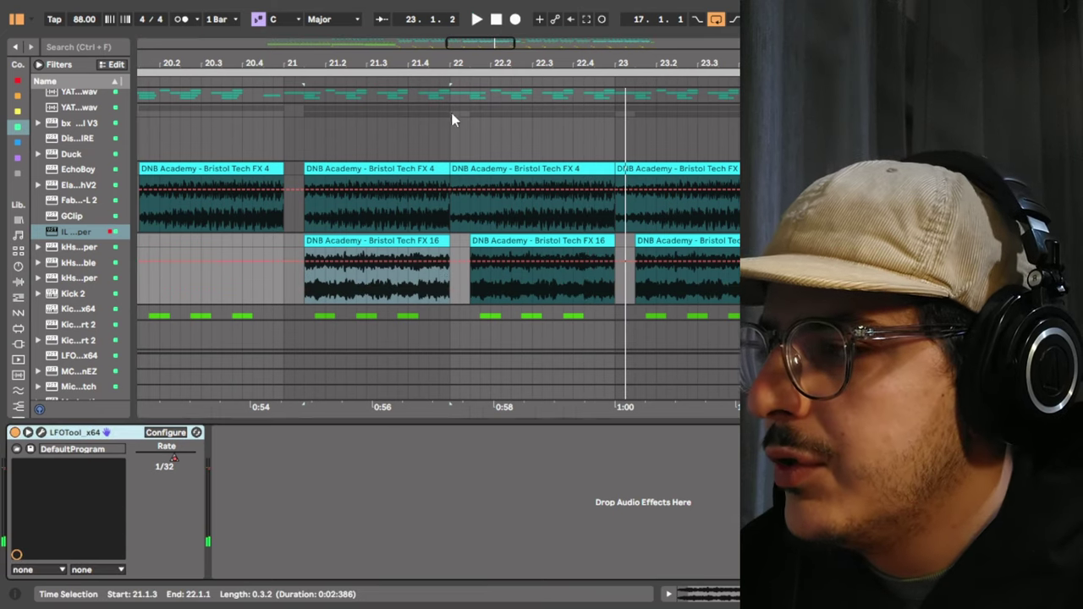
click(499, 20)
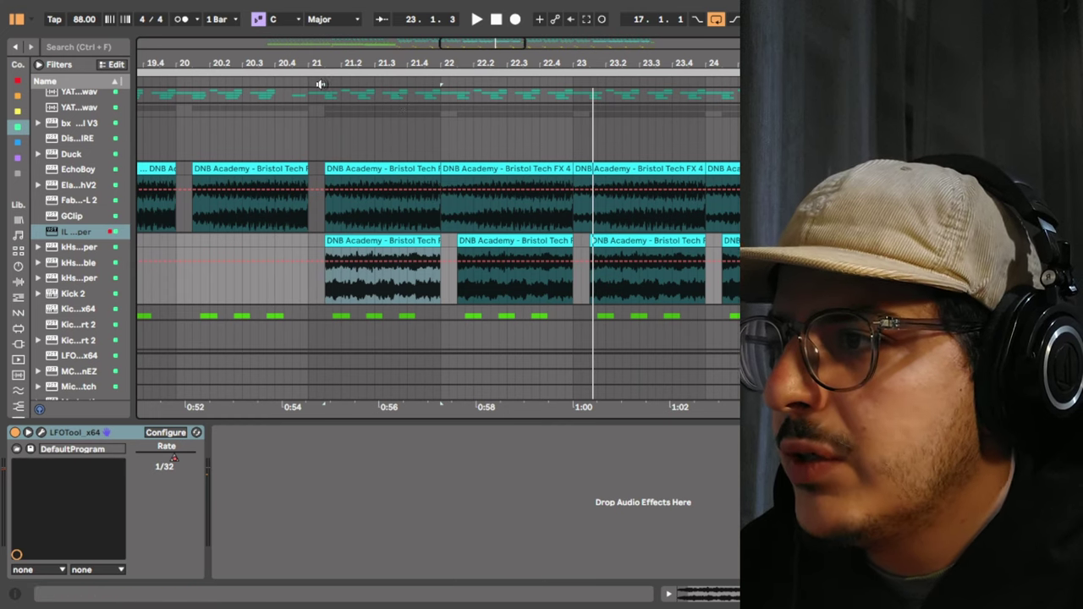
Play the Bristol Tech FX 16 layer from bar 21 with LFOTool enabled, and fold the cyan FX group.
key(space)
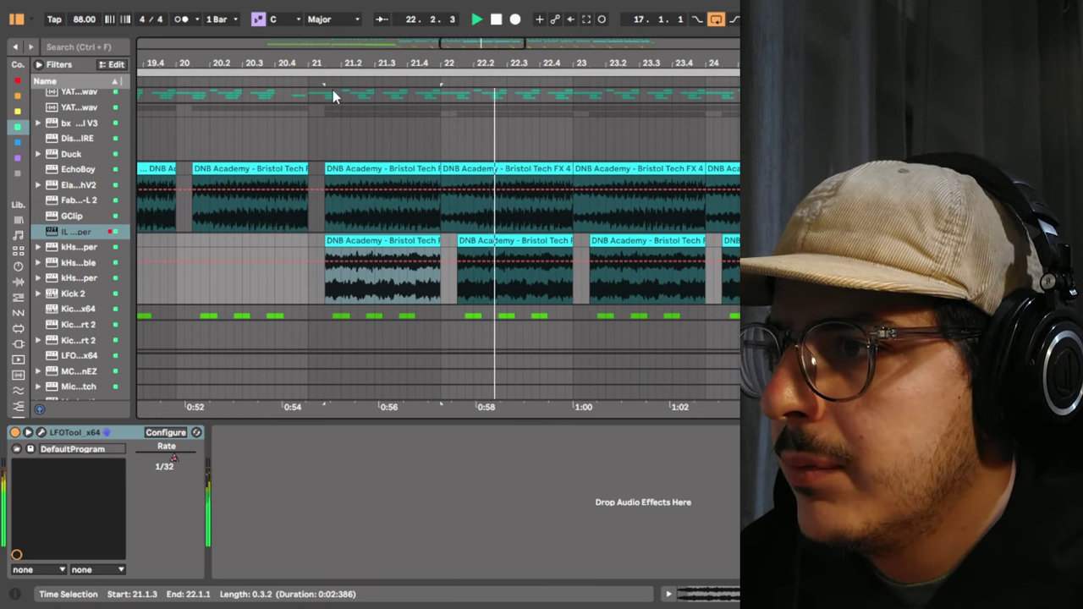
drag(409, 66, 441, 34)
drag(372, 51, 385, 39)
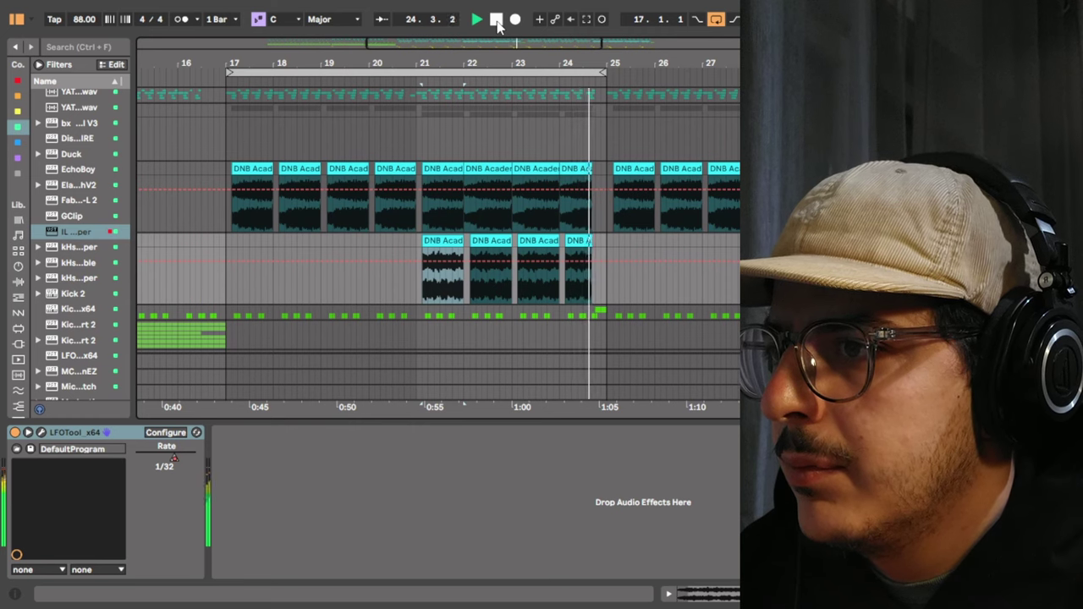
click(498, 22)
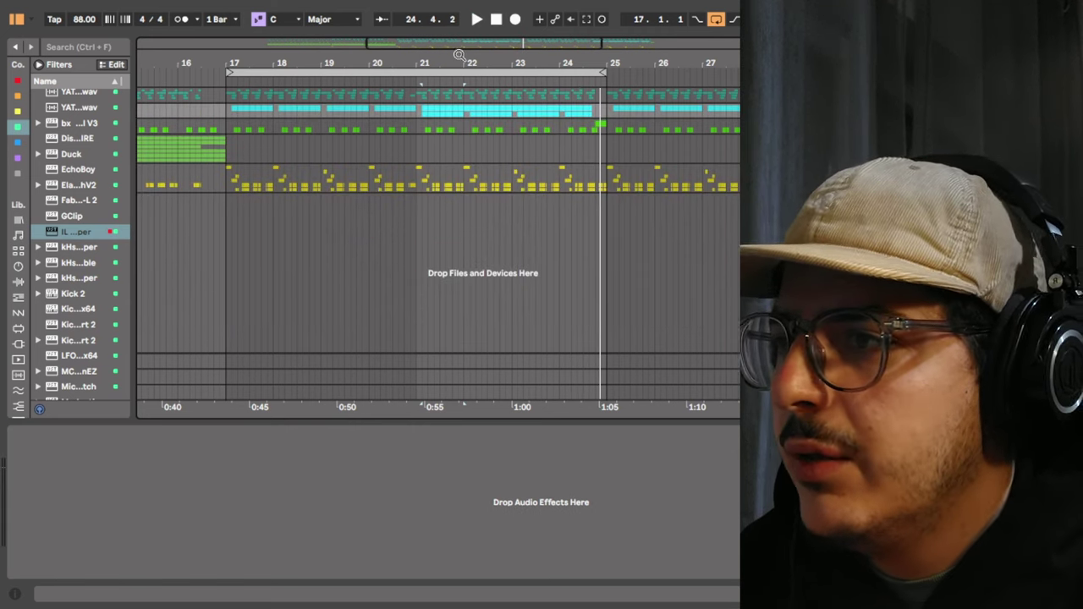
key(space)
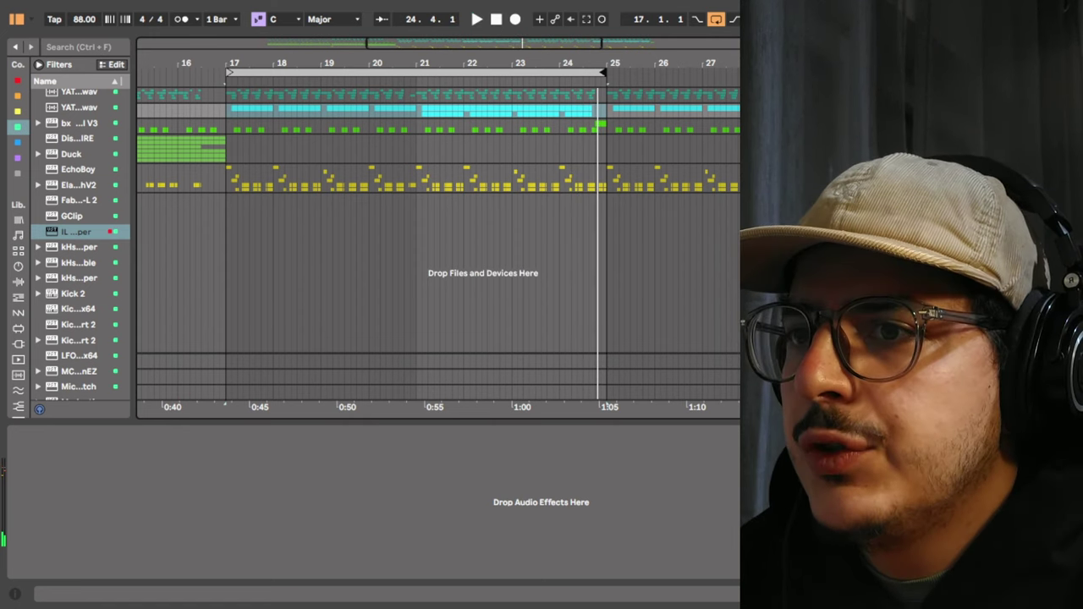
Compare the pitch settings of the Bristol Tech Perc 1 clips before and after bar 21.
scroll(504, 124, up, 8)
drag(452, 64, 449, 161)
scroll(437, 238, down, 4)
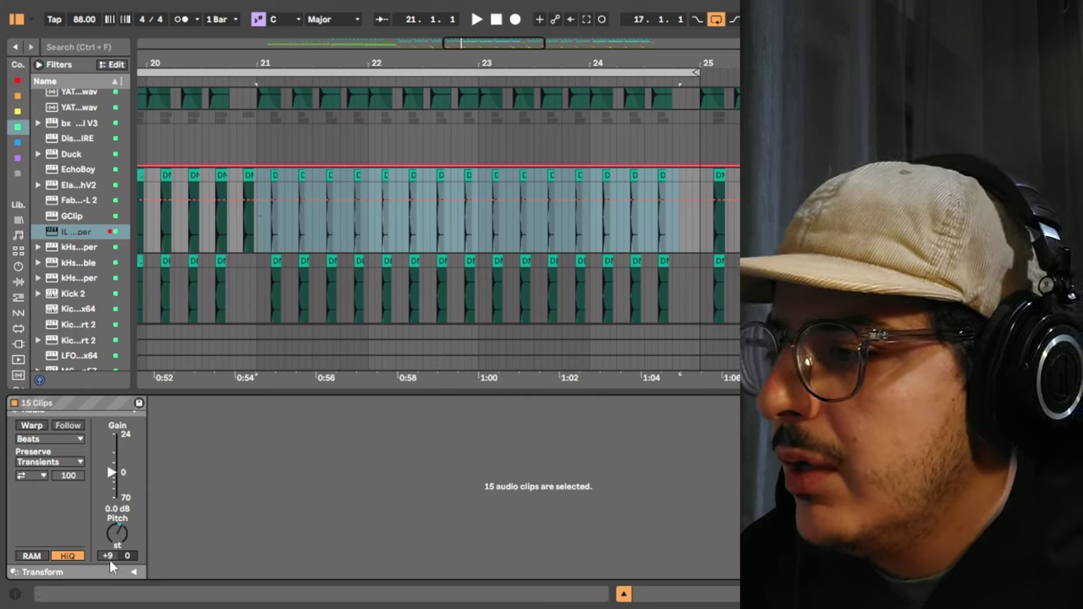
click(222, 211)
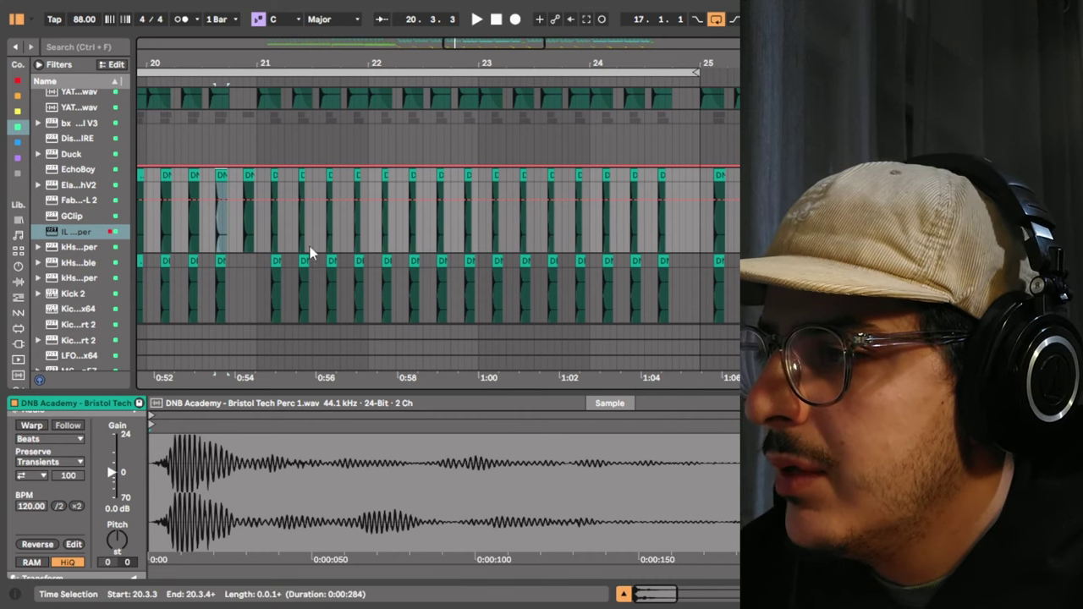
click(275, 173)
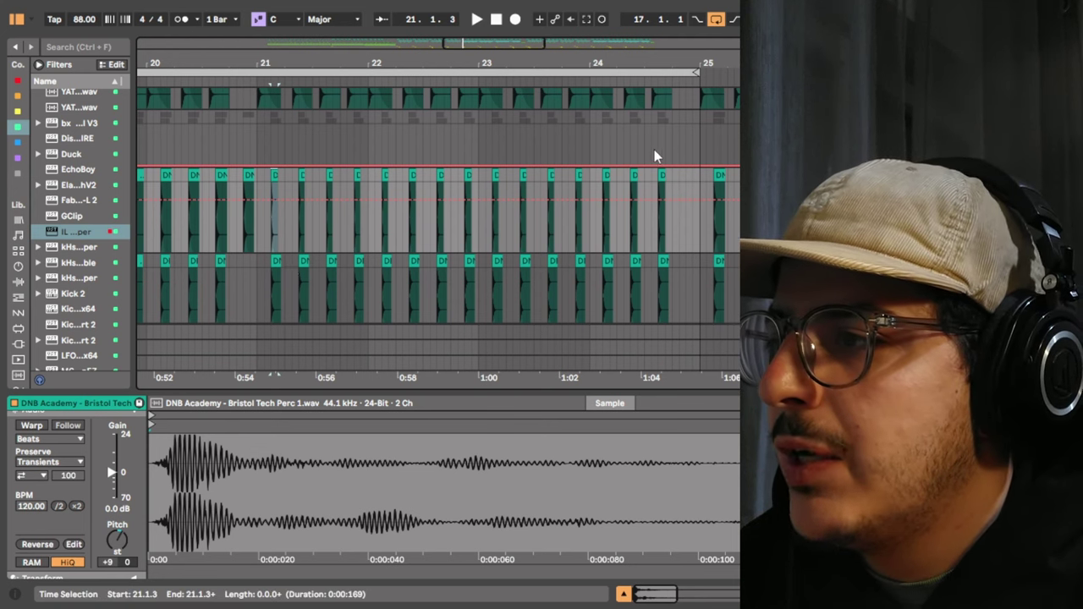
scroll(563, 174, down, 5)
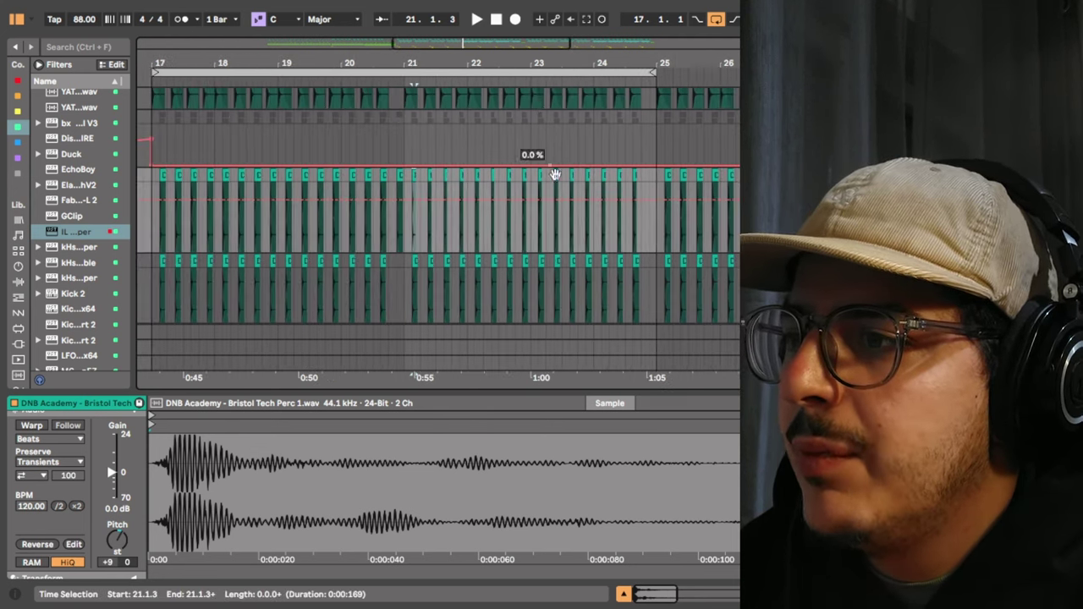
Unfold the cyan FX tracks around bar 21 and play the transition from bar 20 into bar 21.
key(a)
drag(408, 64, 404, 108)
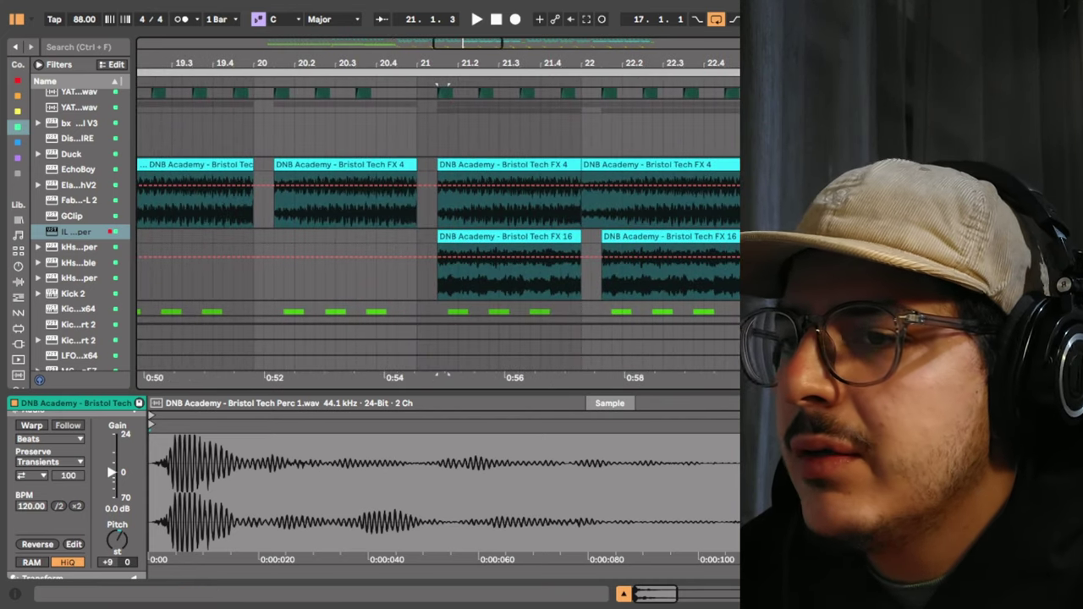
key(Down)
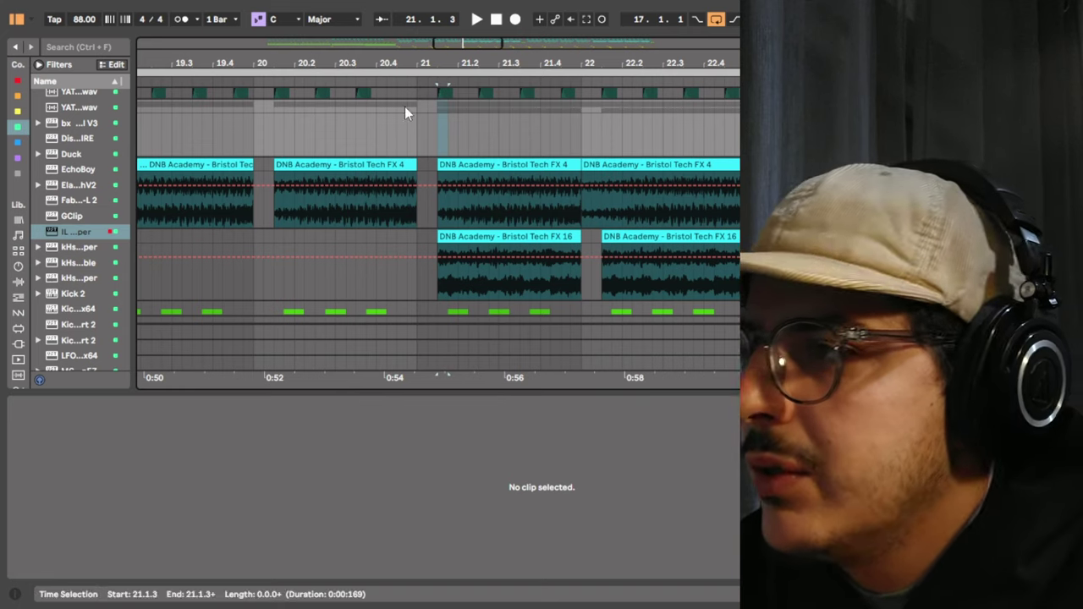
click(330, 80)
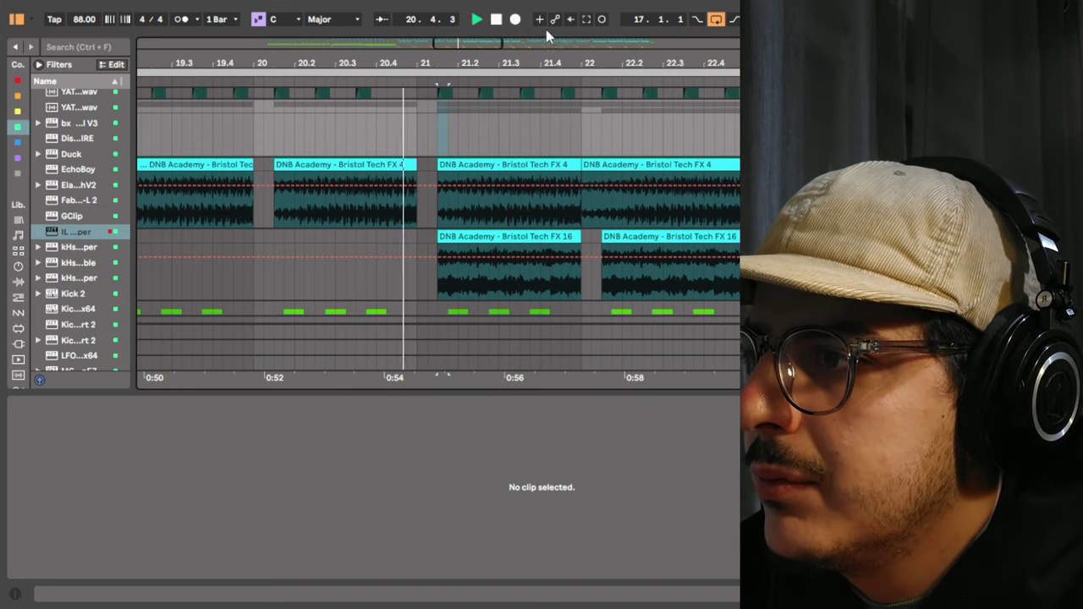
key(space)
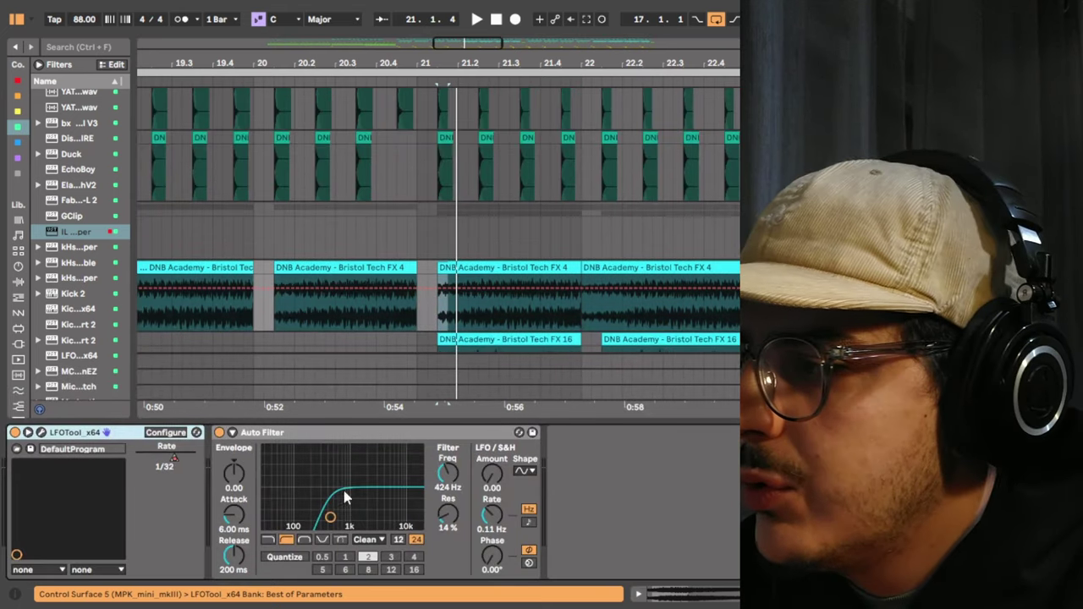
Show the LFOTool Rate automation on the Bristol Tech FX 4 track and examine its segment just before 21.1.1.
right_click(180, 456)
click(225, 328)
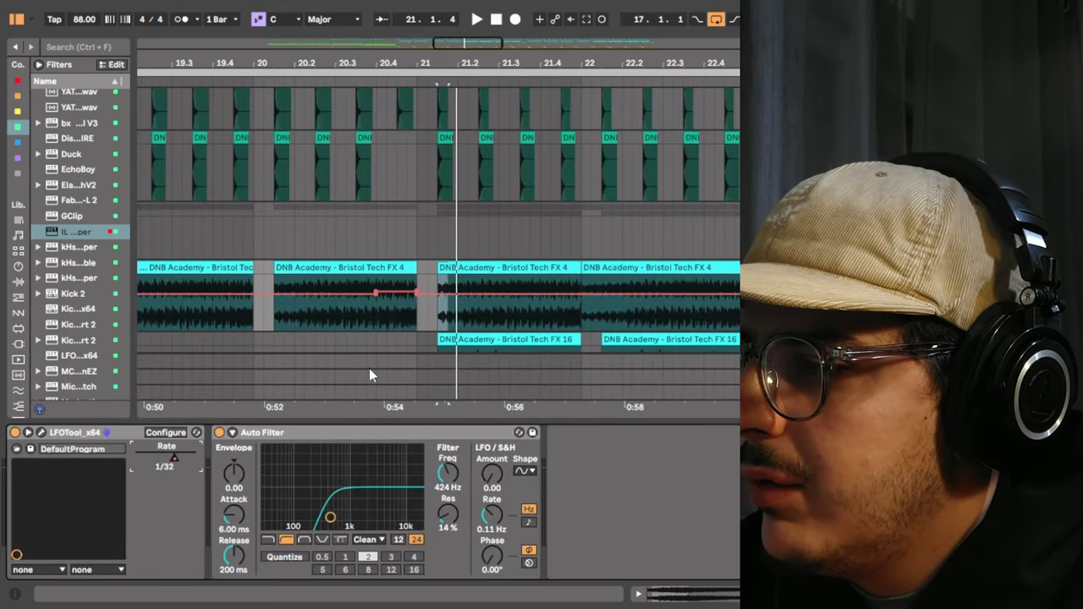
click(420, 301)
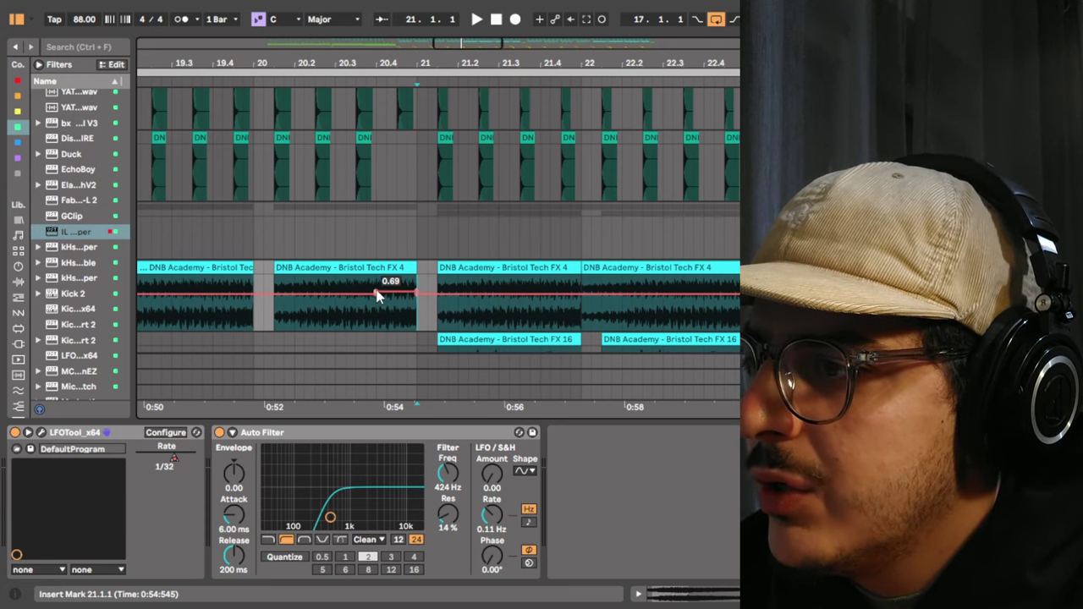
drag(404, 296, 421, 296)
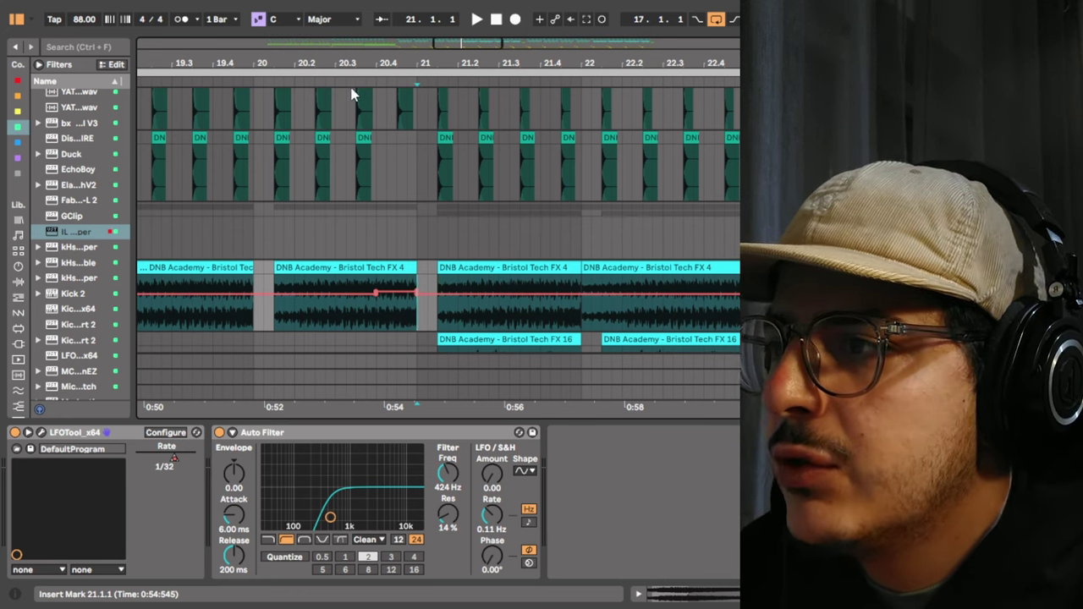
Play the LFOTool Rate change on Bristol Tech FX 4 twice, starting from about 20.3.
click(353, 81)
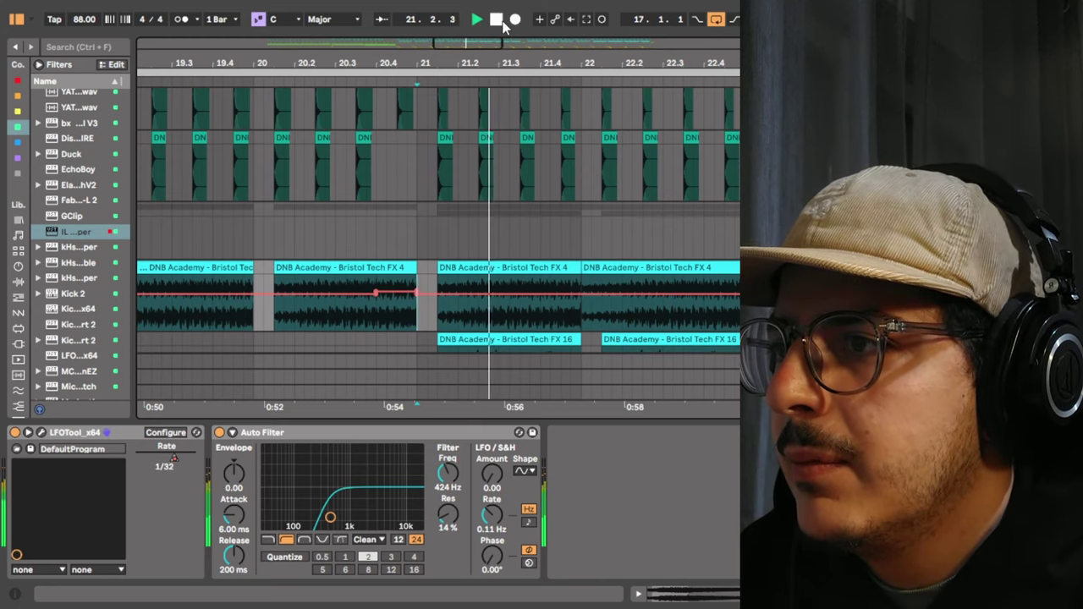
click(355, 82)
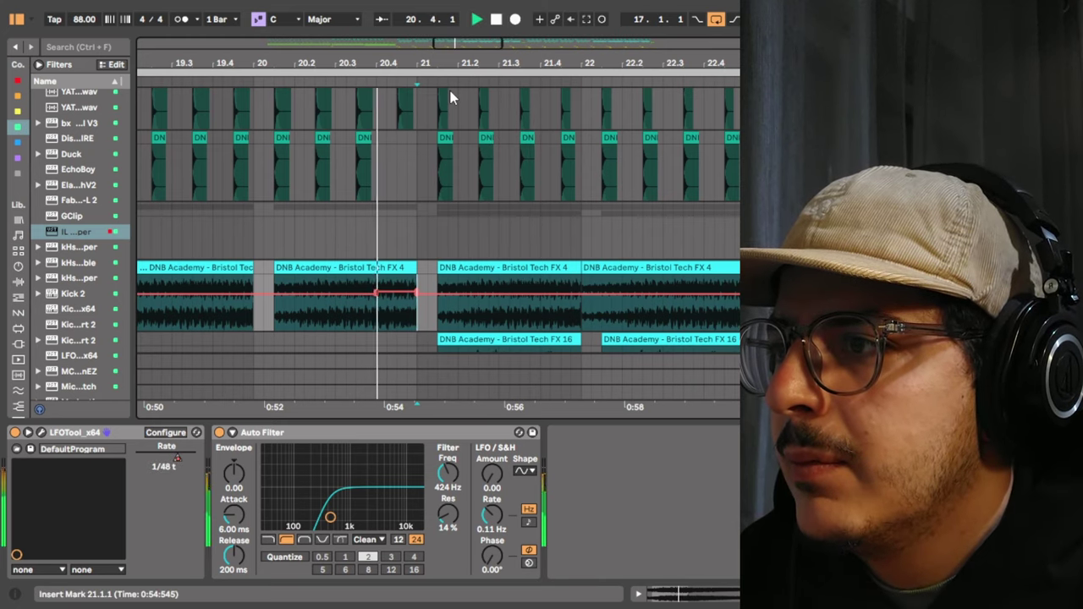
click(497, 23)
Extend the start of the first green Bristol Tech FX 2 clip back to 17.1.1, then trim it to 17.1.4 again.
scroll(438, 245, up, 4)
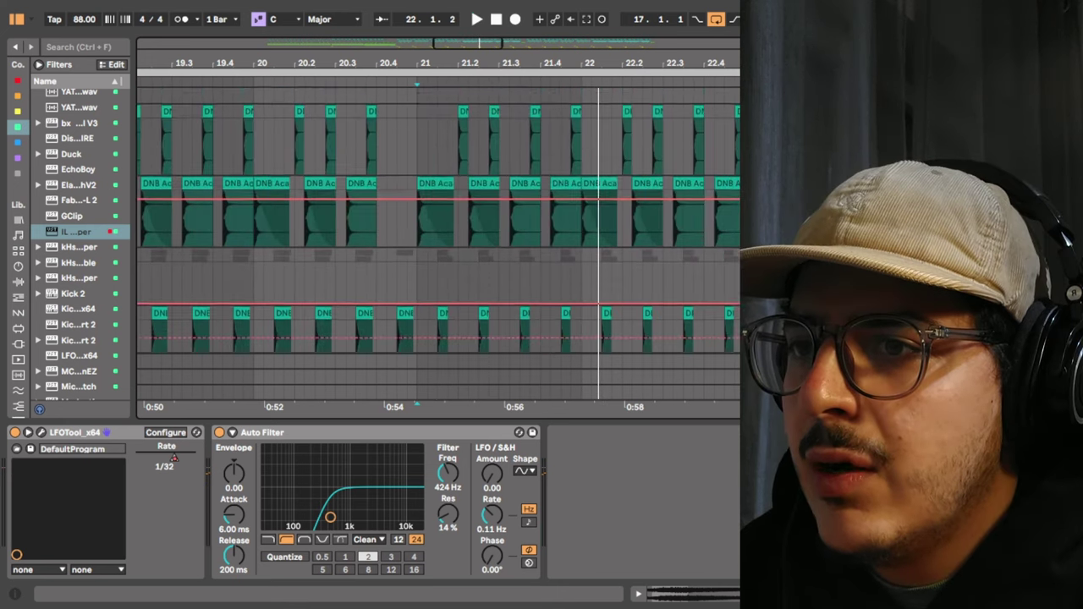
scroll(438, 245, down, 10)
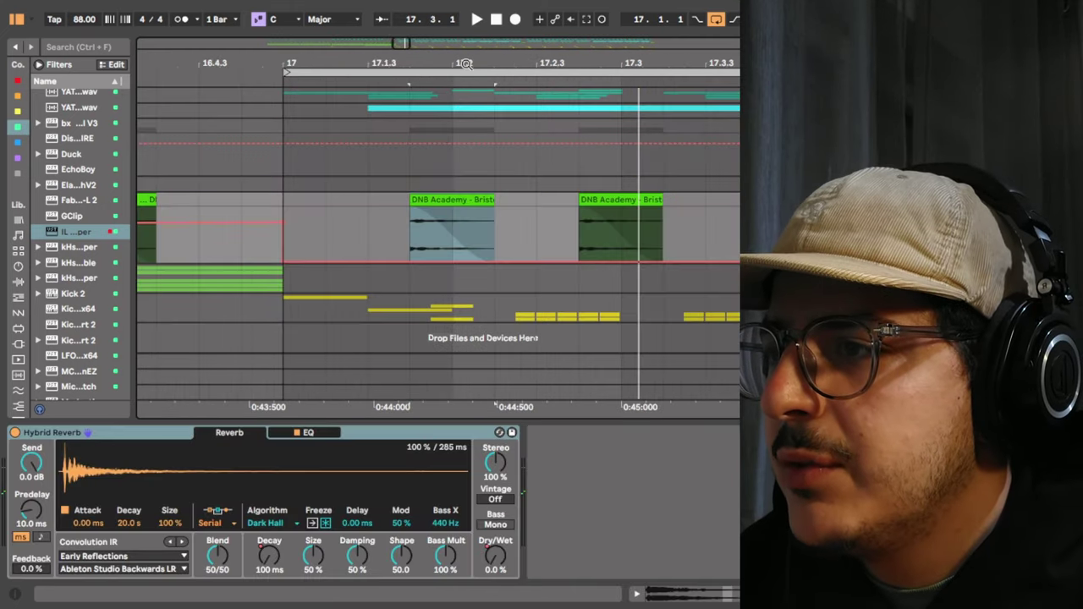
drag(467, 65, 467, 42)
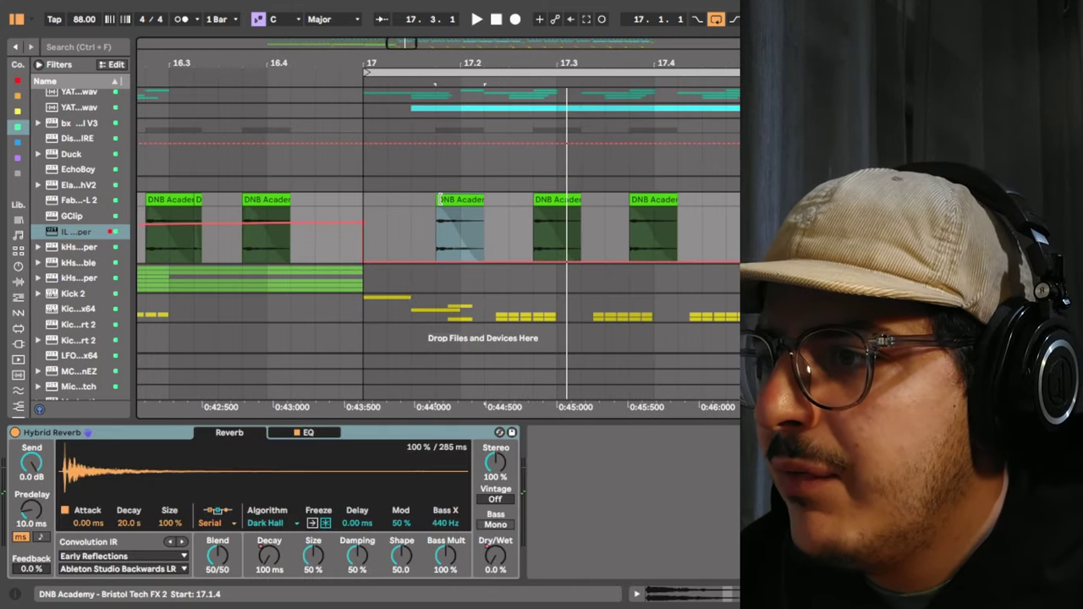
drag(439, 201, 364, 200)
key(z)
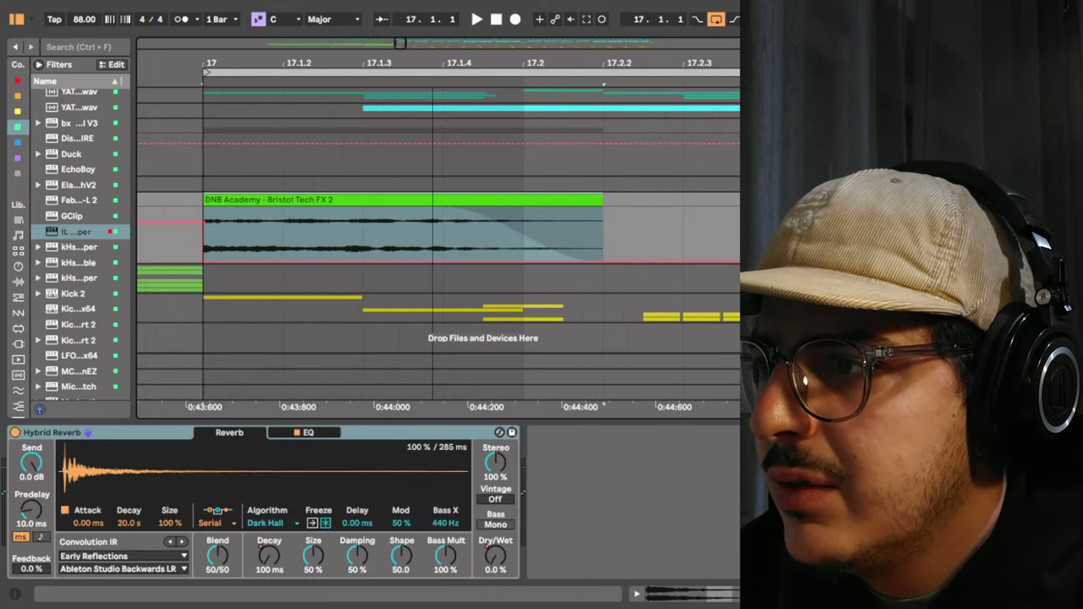
drag(432, 65, 432, 31)
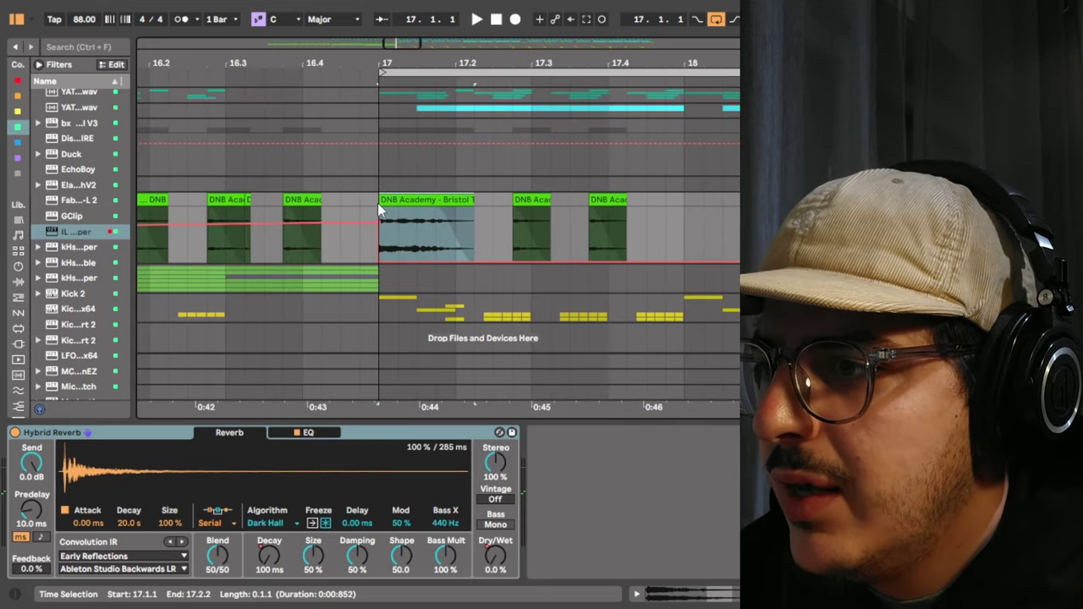
drag(380, 201, 436, 203)
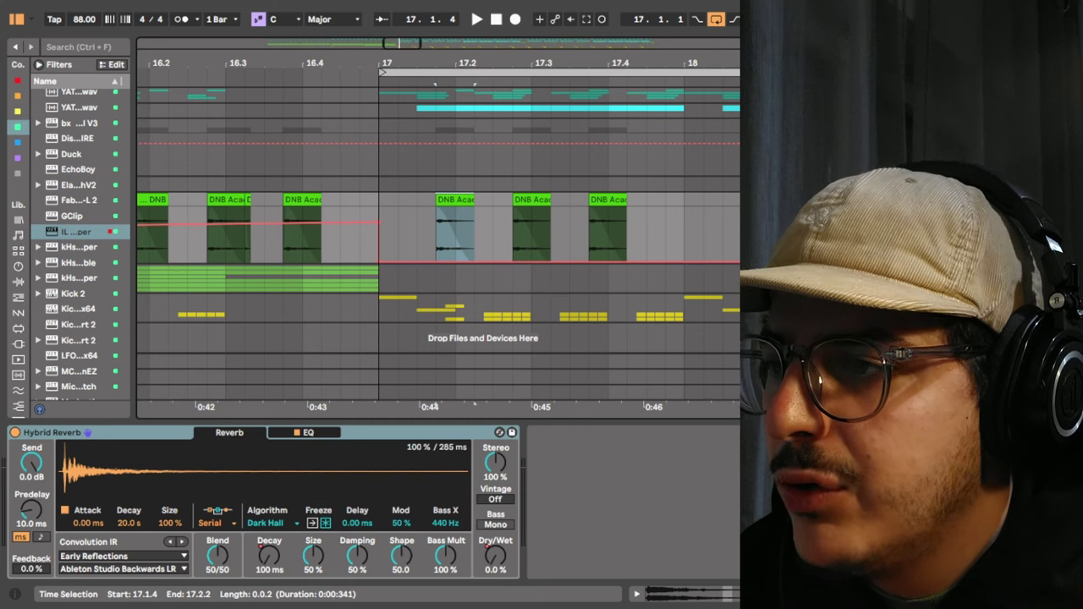
Play the Bristol Tech FX 2 layer through the drop from bar 17.
key(space)
key(minus)
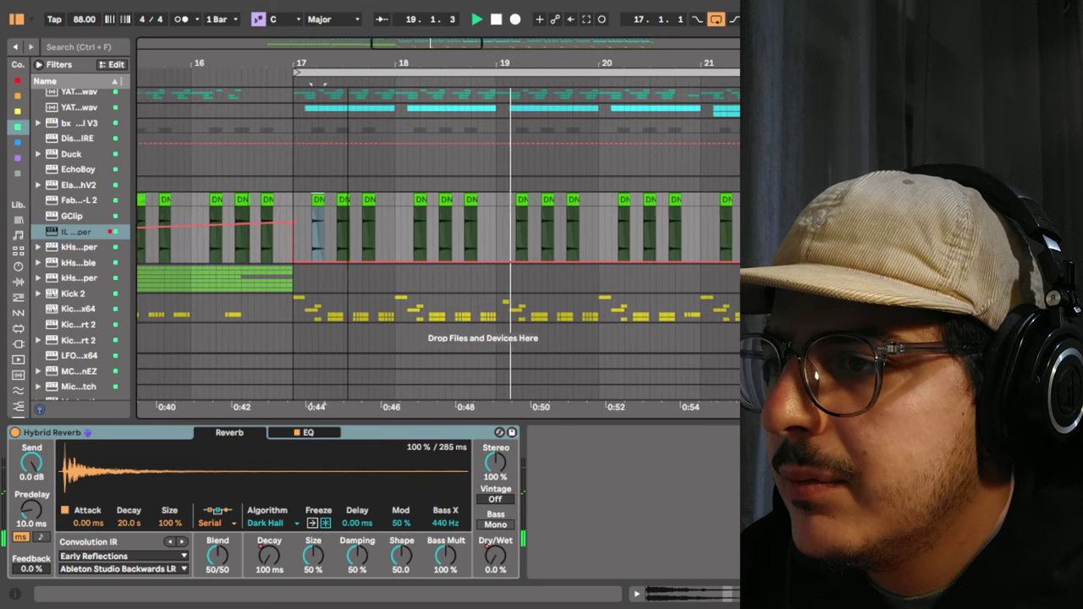
drag(318, 64, 289, 45)
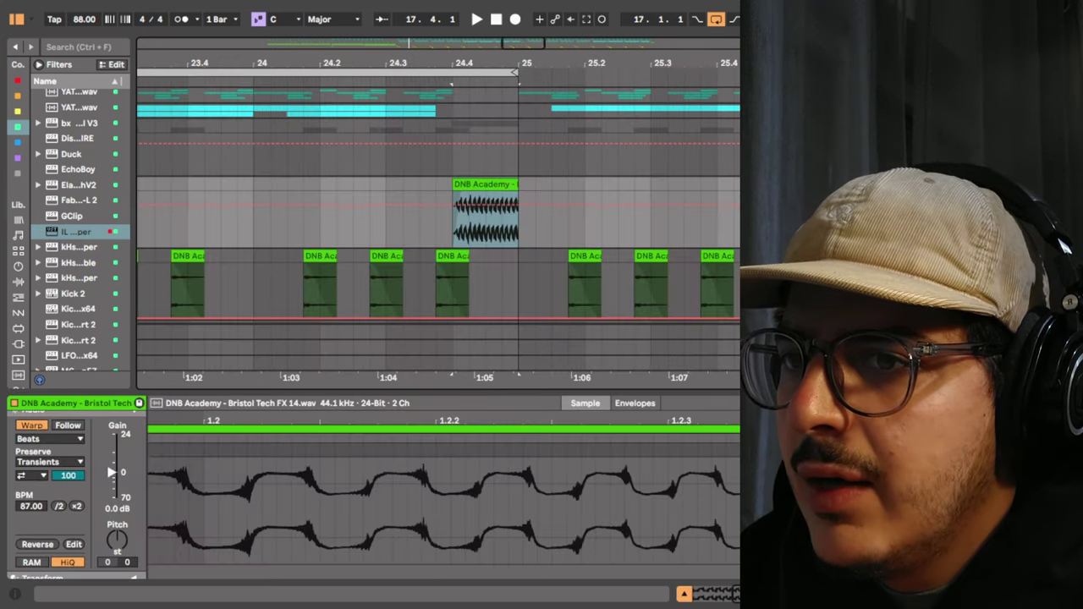
Examine the Bristol Tech FX 14 clip at 24.4 and play it from about 24.3.
drag(484, 63, 484, 115)
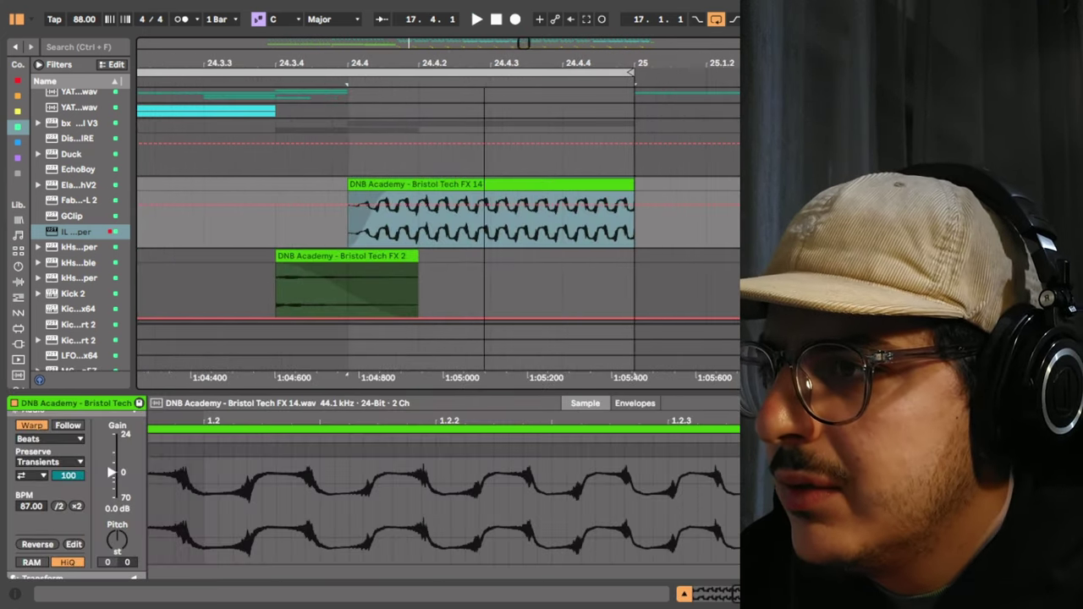
key(minus)
key(minus)
key(minus)
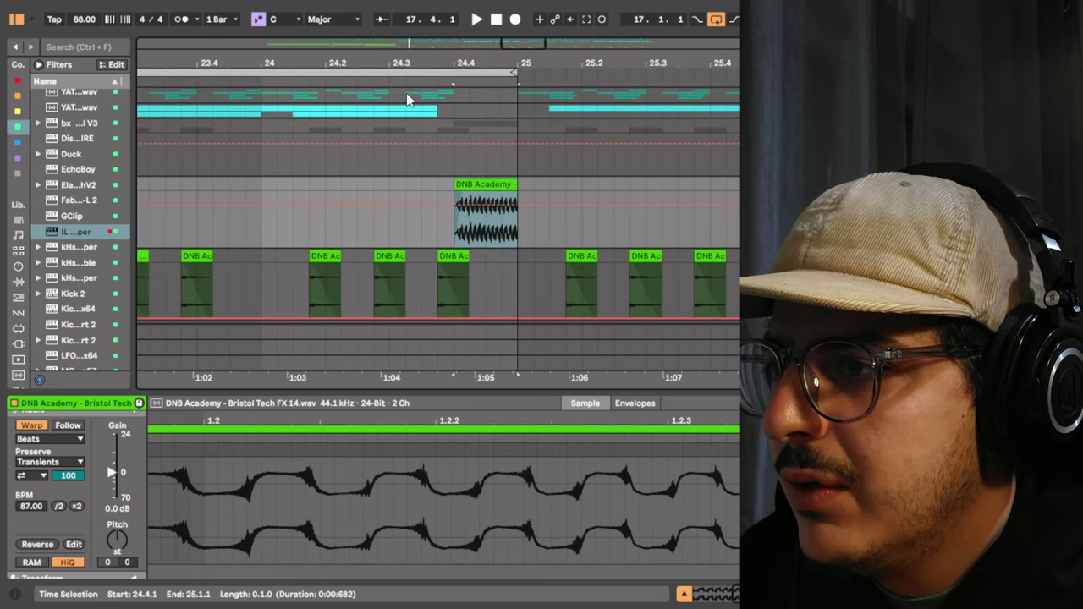
click(407, 87)
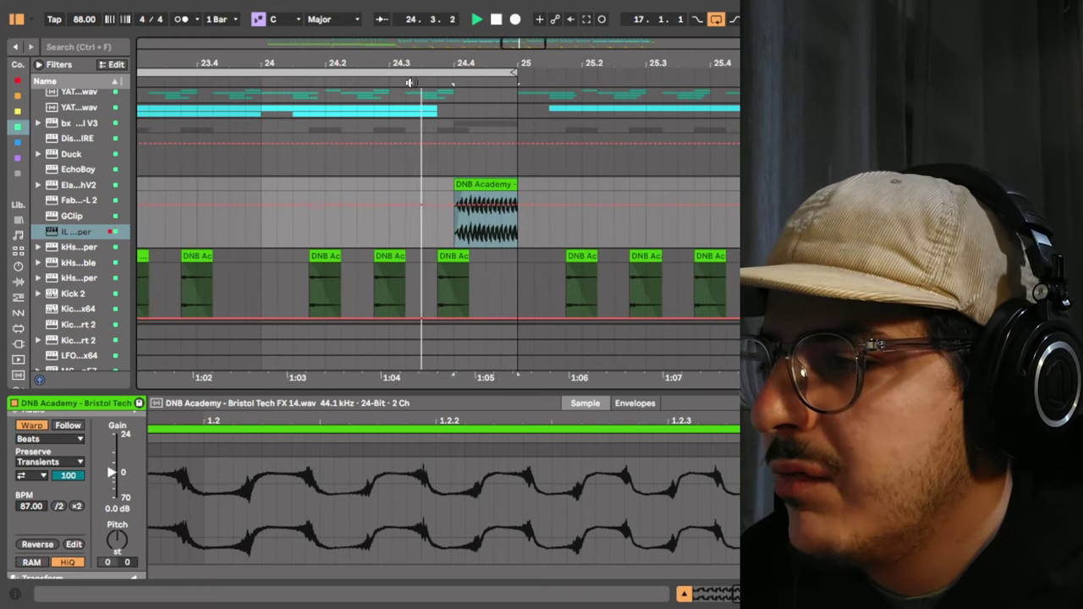
click(496, 20)
Show the Hybrid Reverb's Decay automation on the Bristol Tech FX 2 track around bar 17.
key(minus)
key(minus)
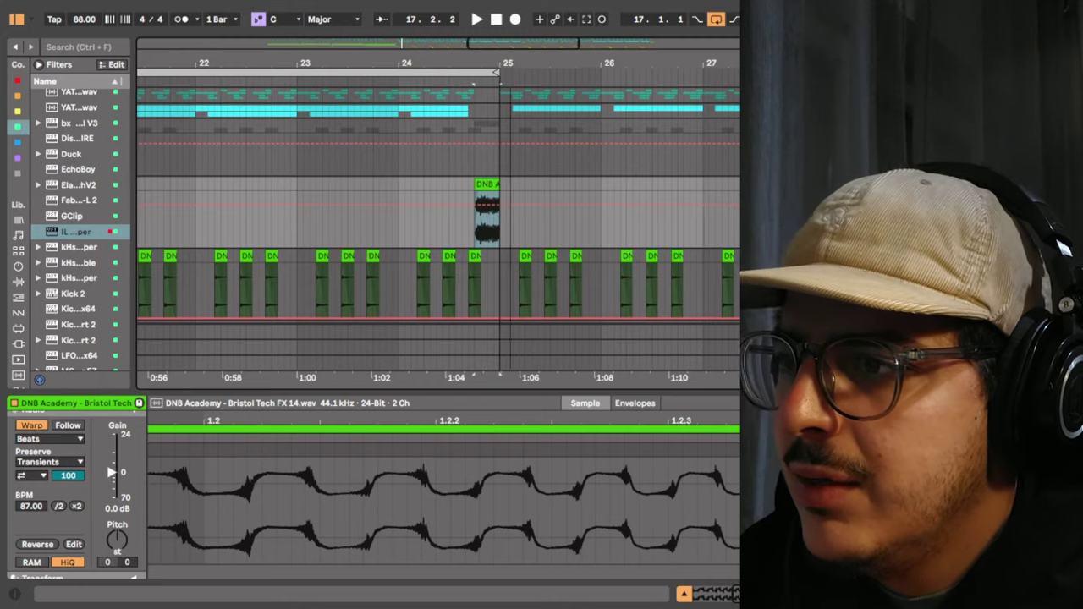
drag(510, 68, 650, 63)
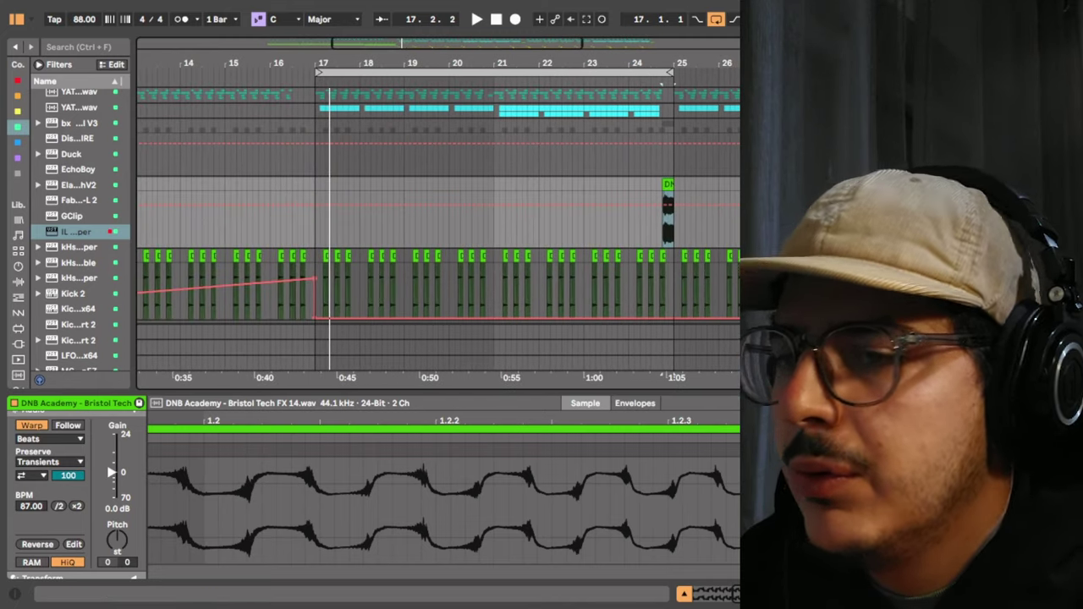
double_click(922, 256)
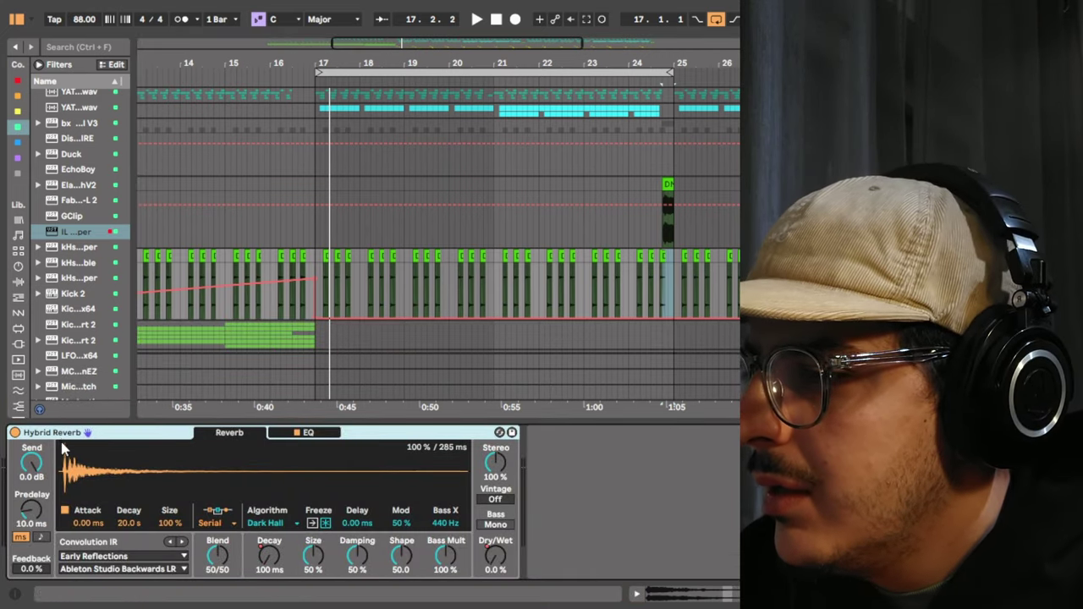
right_click(266, 557)
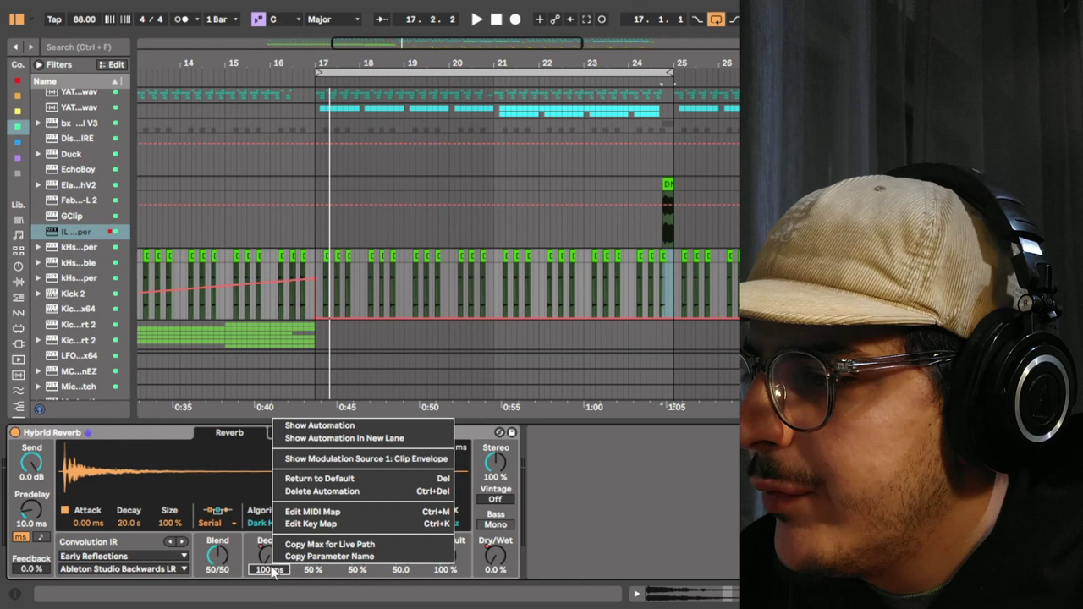
click(320, 423)
Play the reverb automation build-up from bar 9, switching looping off to continue through the drop to bar 25.
mouse_move(314, 76)
mouse_down()
mouse_move(505, 76)
mouse_move(300, 68)
mouse_up()
click(297, 82)
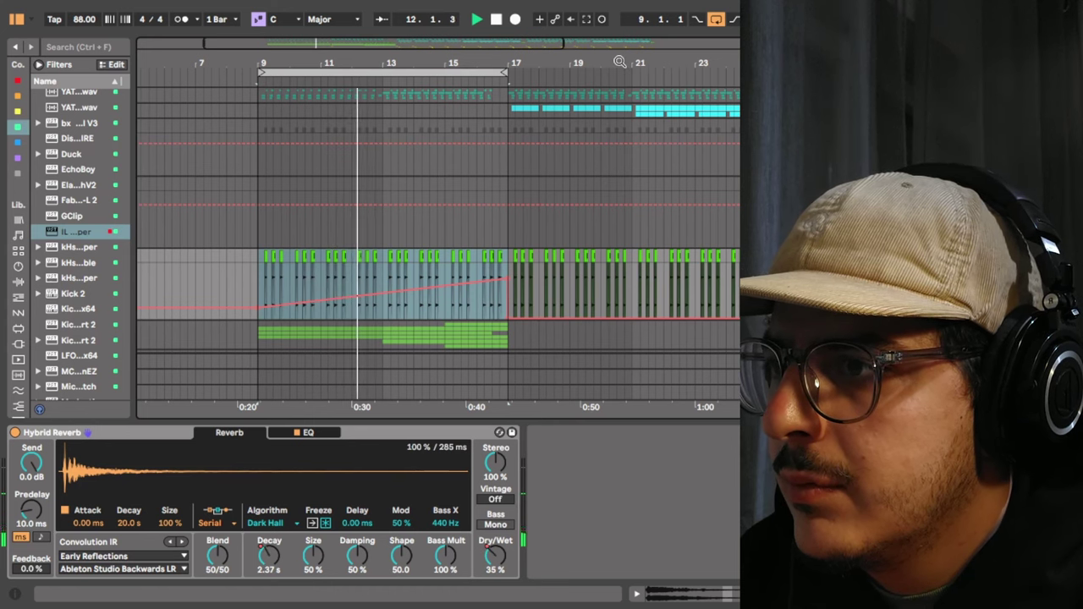
drag(620, 62, 669, 39)
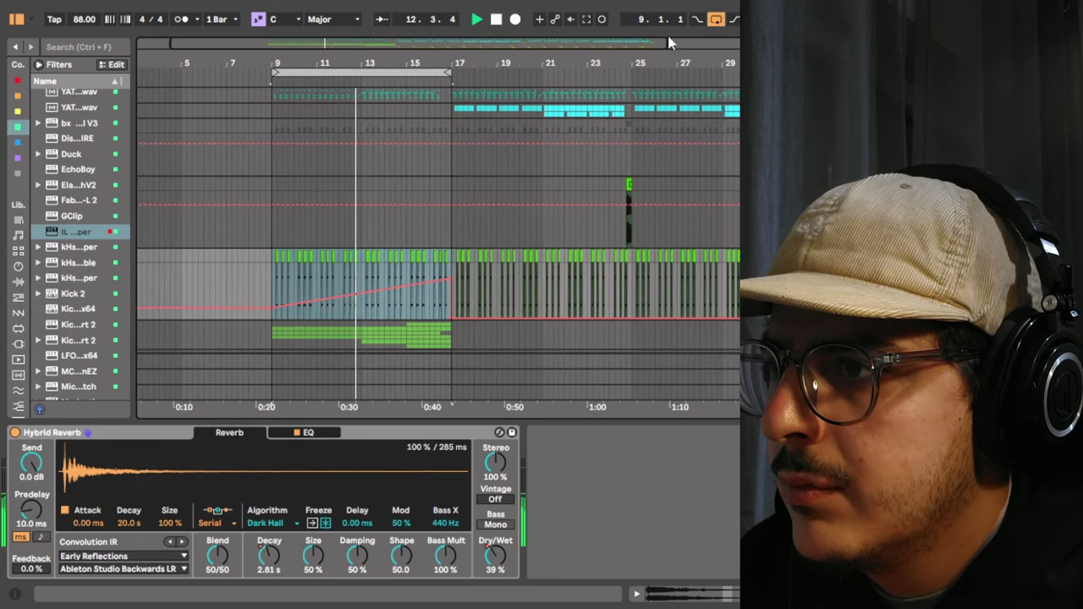
click(711, 23)
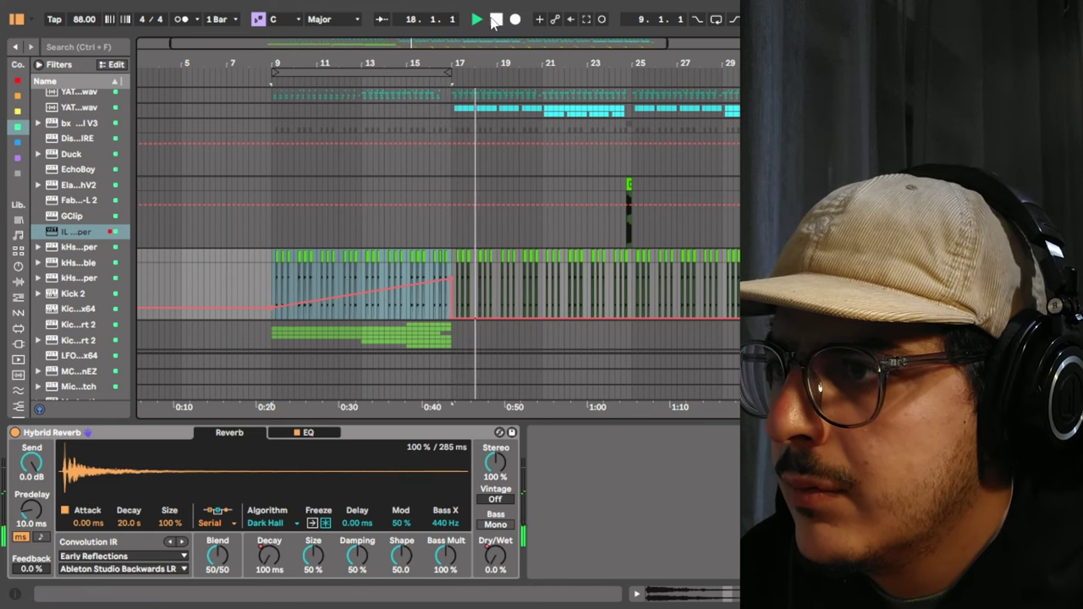
drag(516, 60, 459, 60)
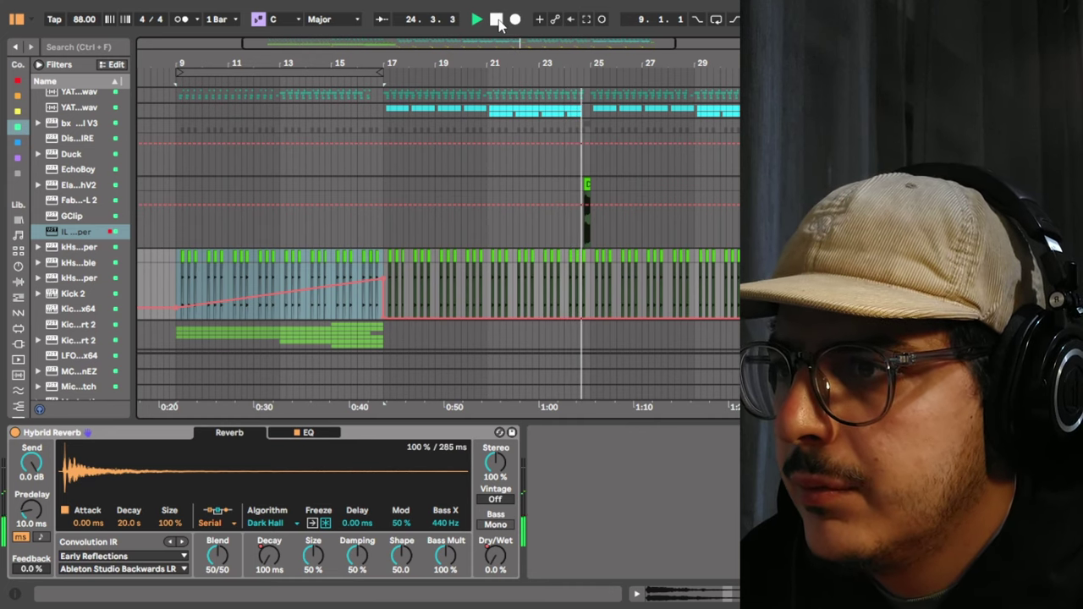
click(496, 20)
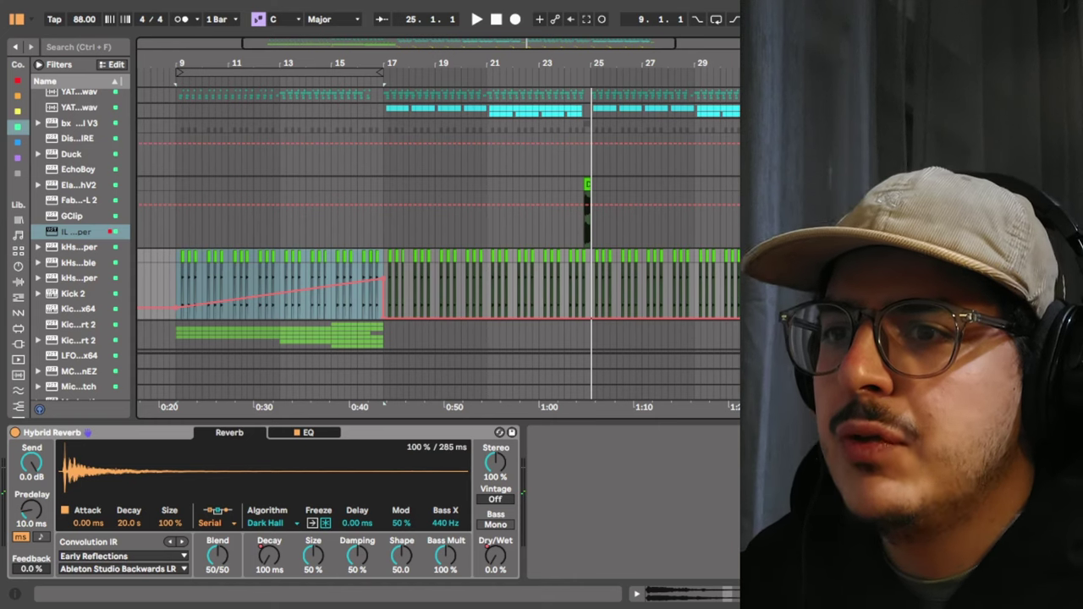
Collapse the drop FX group and select the loop range from bar 9 to bar 17.
click(872, 125)
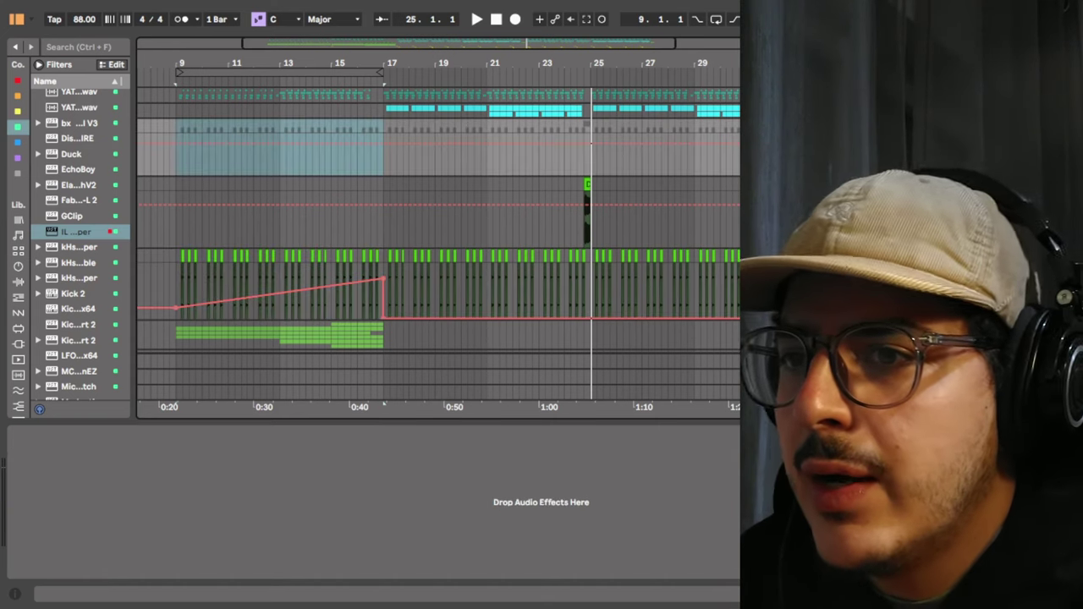
click(837, 125)
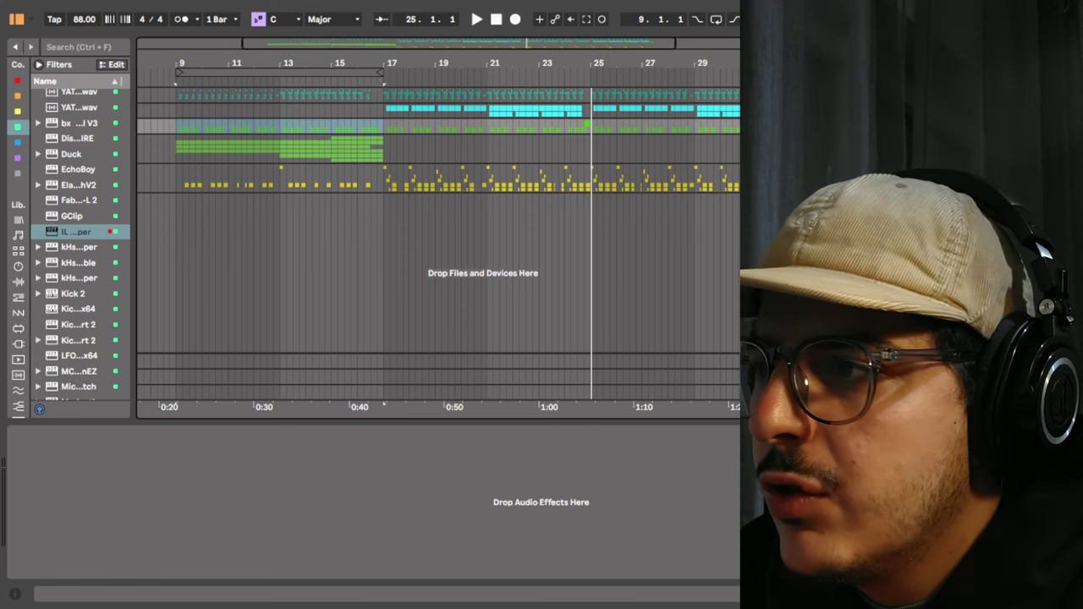
click(359, 75)
key(ctrl+z)
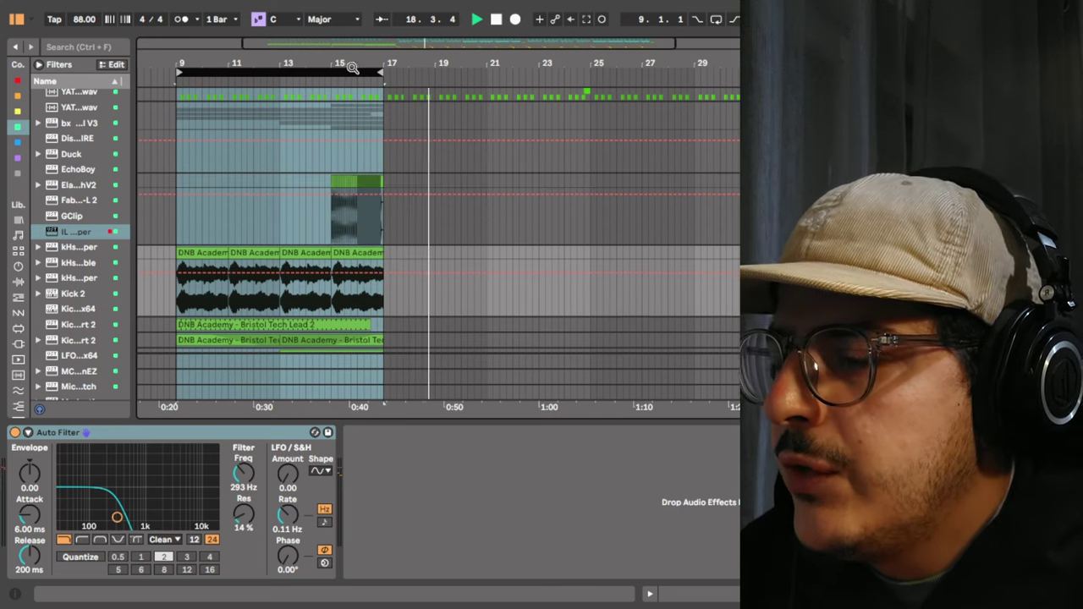
Show the Auto Filter frequency automation on the chopped build-up track from bar 15, then the first EQ Eight's frequency automation.
drag(354, 68, 354, 117)
click(230, 218)
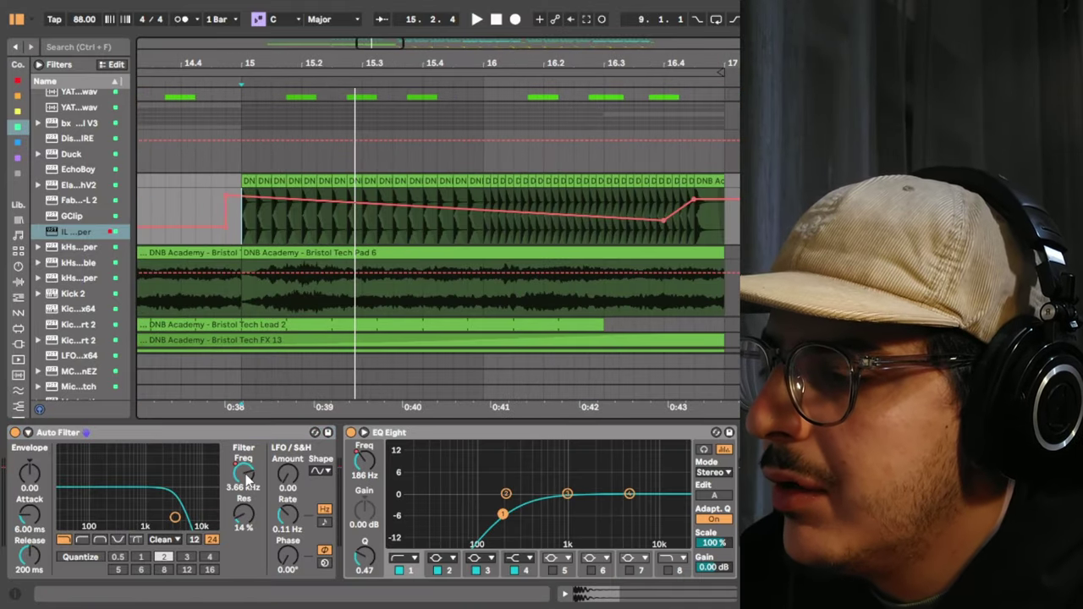
right_click(247, 478)
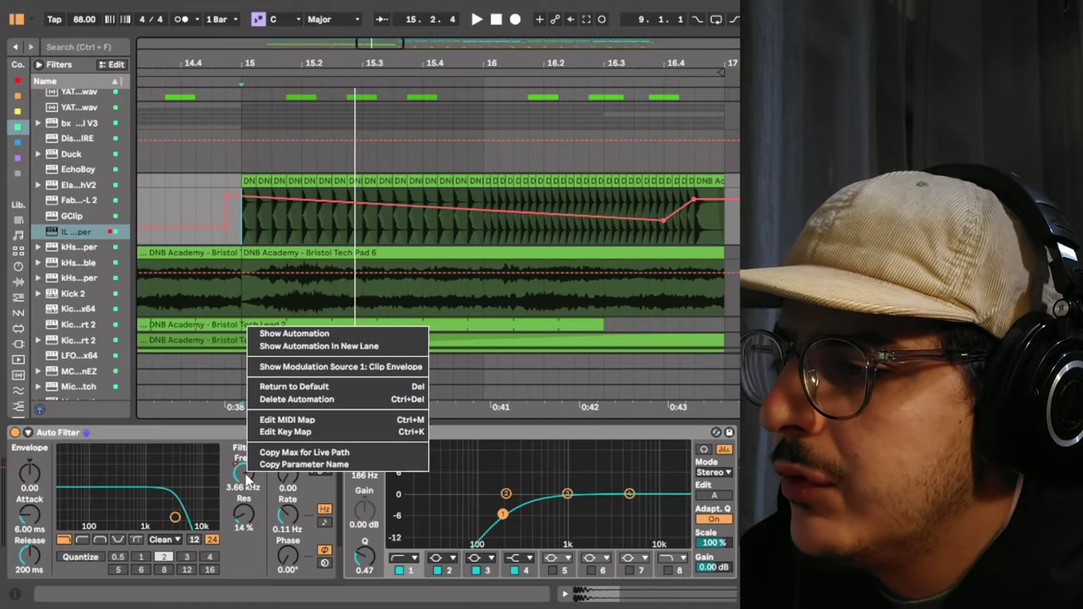
click(288, 330)
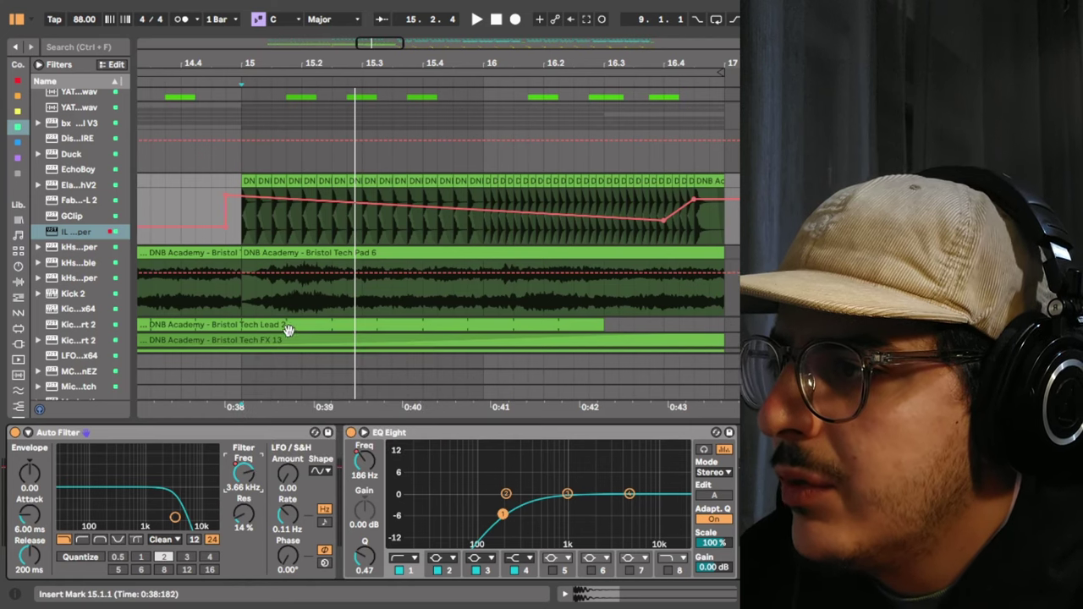
click(256, 197)
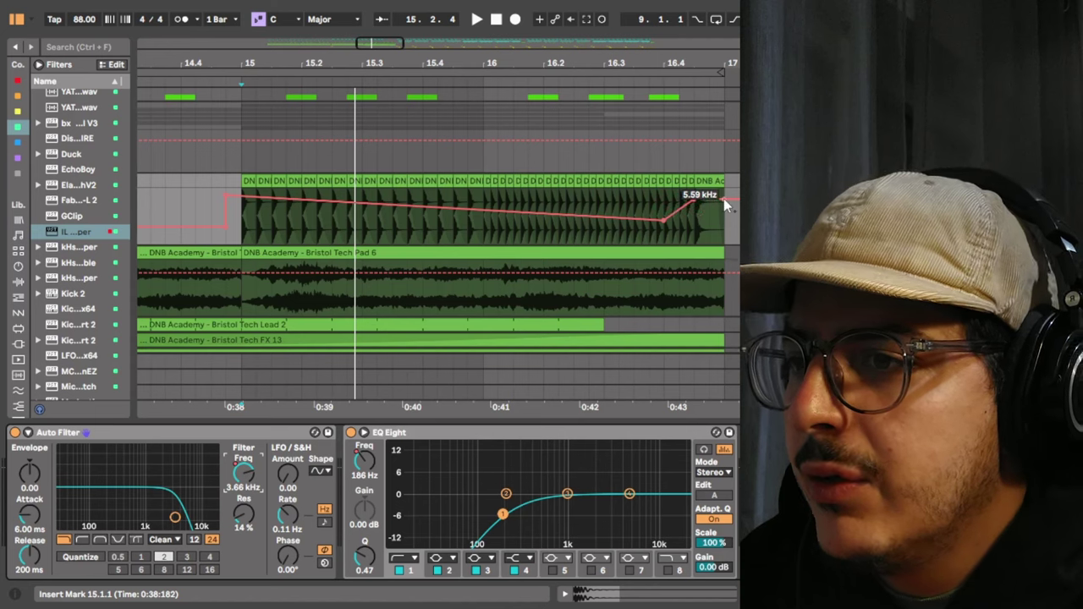
right_click(370, 459)
click(420, 319)
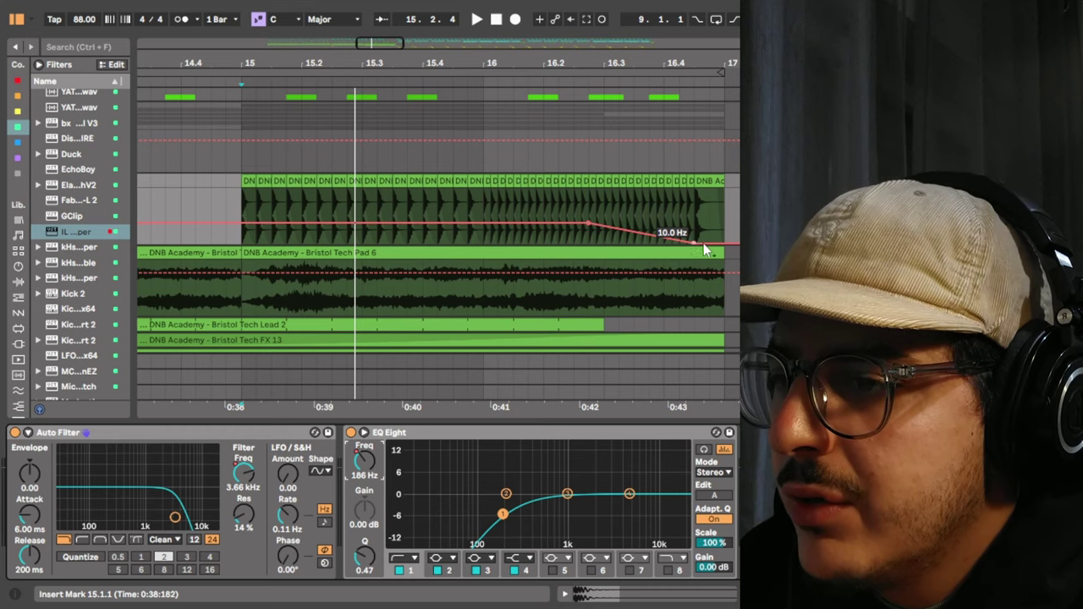
Show the low-pass EQ Eight's frequency automation on the chopped track and play the build-up from bar 15 into the drop.
scroll(707, 500, right, 3)
right_click(616, 468)
double_click(477, 432)
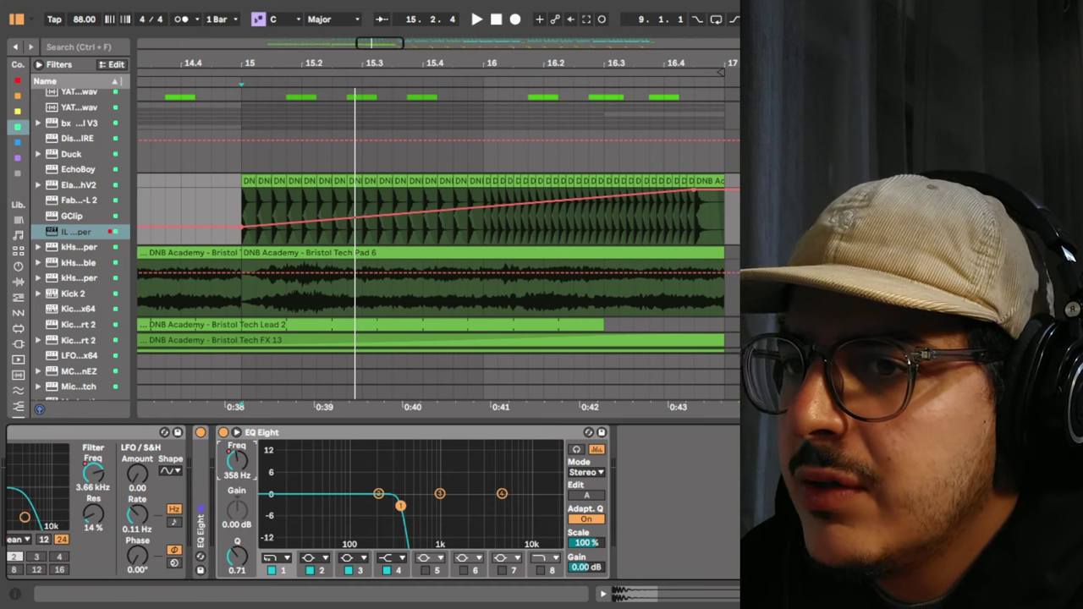
click(226, 84)
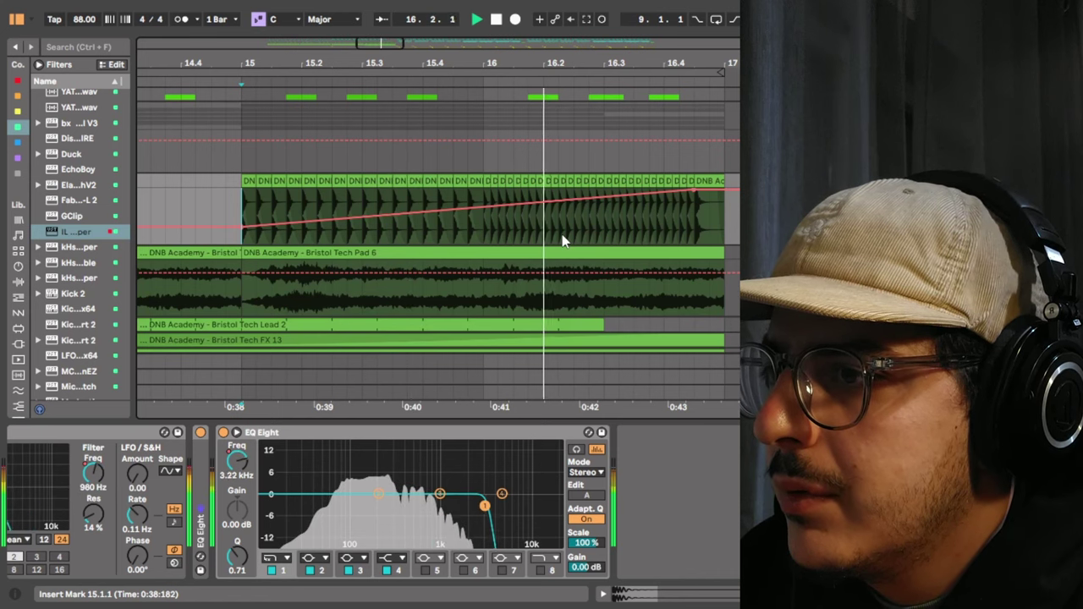
key(space)
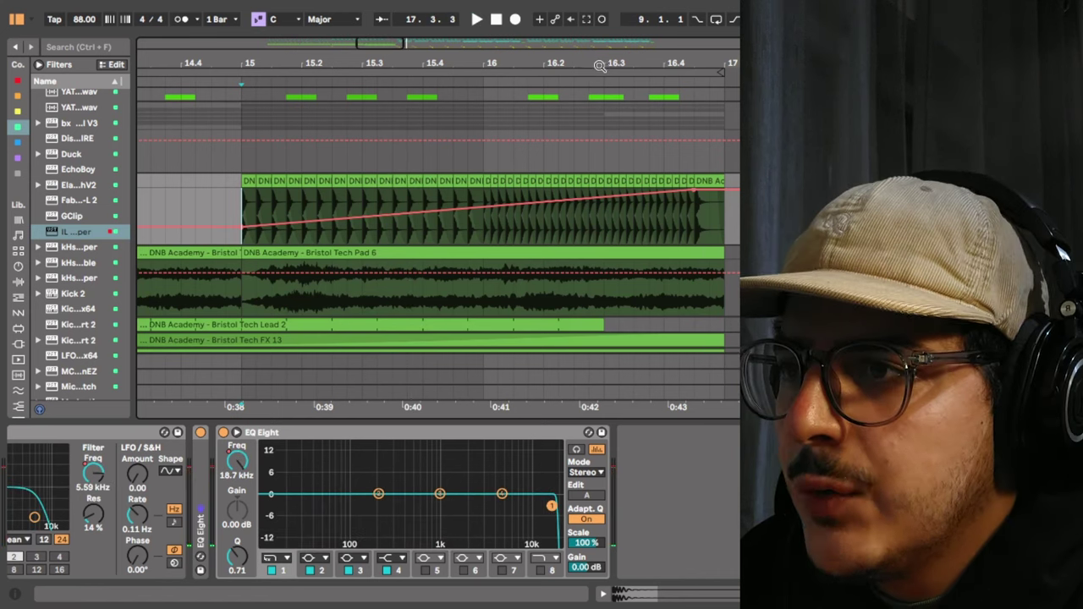
Play the Bristol Tech Pad 6 layer from bar 9 to bar 17 with the first clip's sample view open.
drag(600, 66, 734, 44)
click(305, 252)
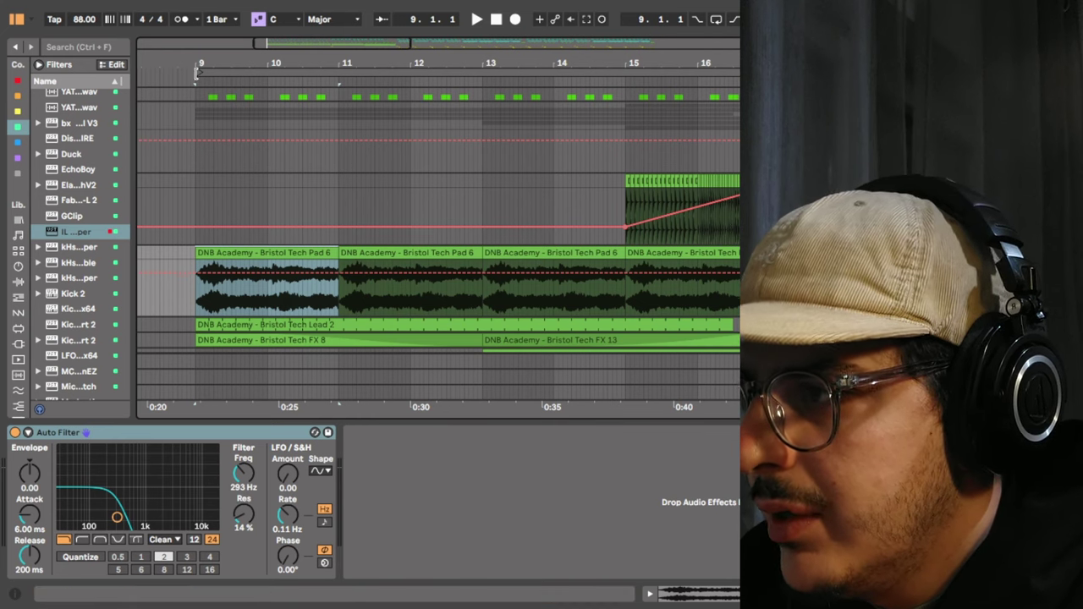
drag(213, 66, 215, 78)
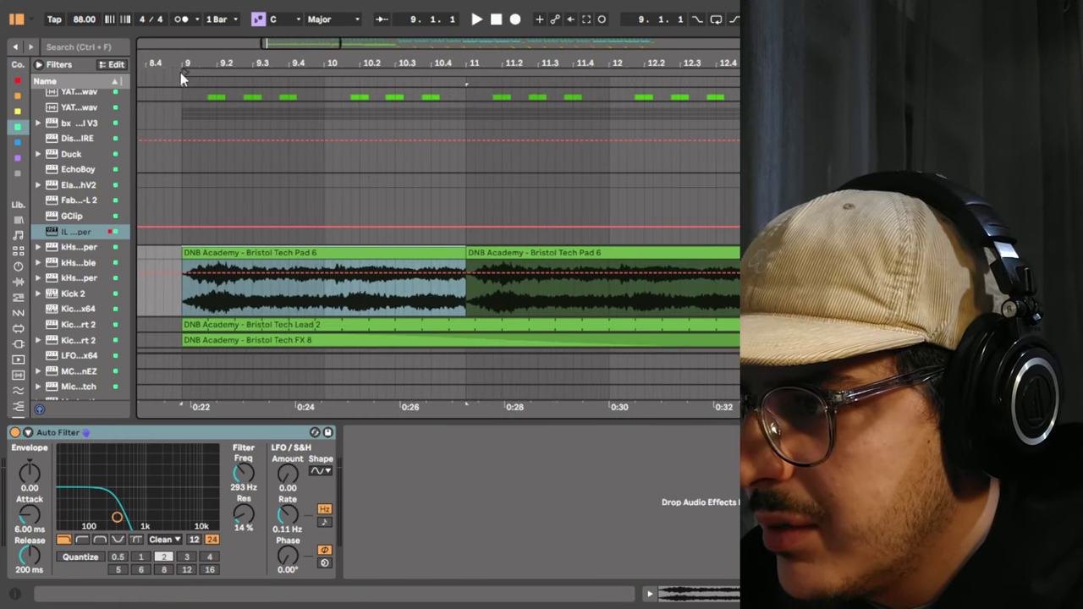
drag(358, 67, 341, 64)
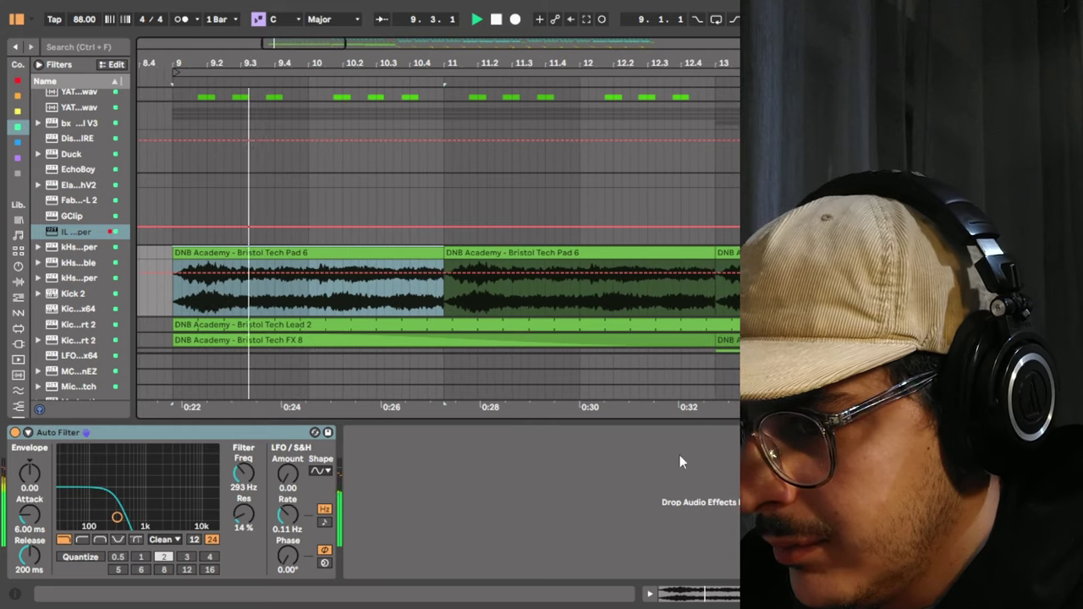
click(736, 594)
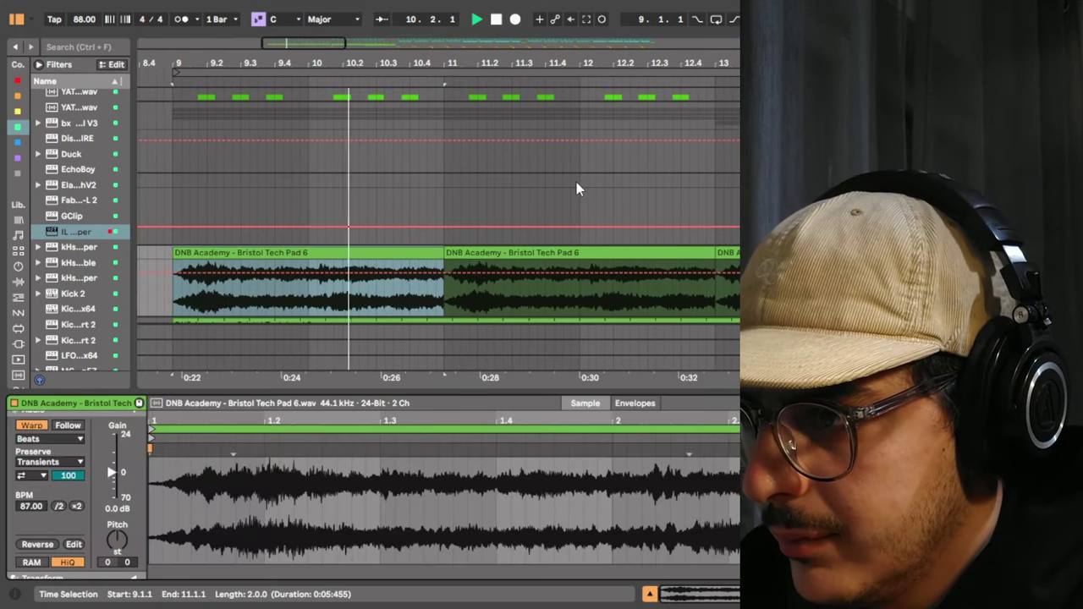
drag(556, 59, 379, 34)
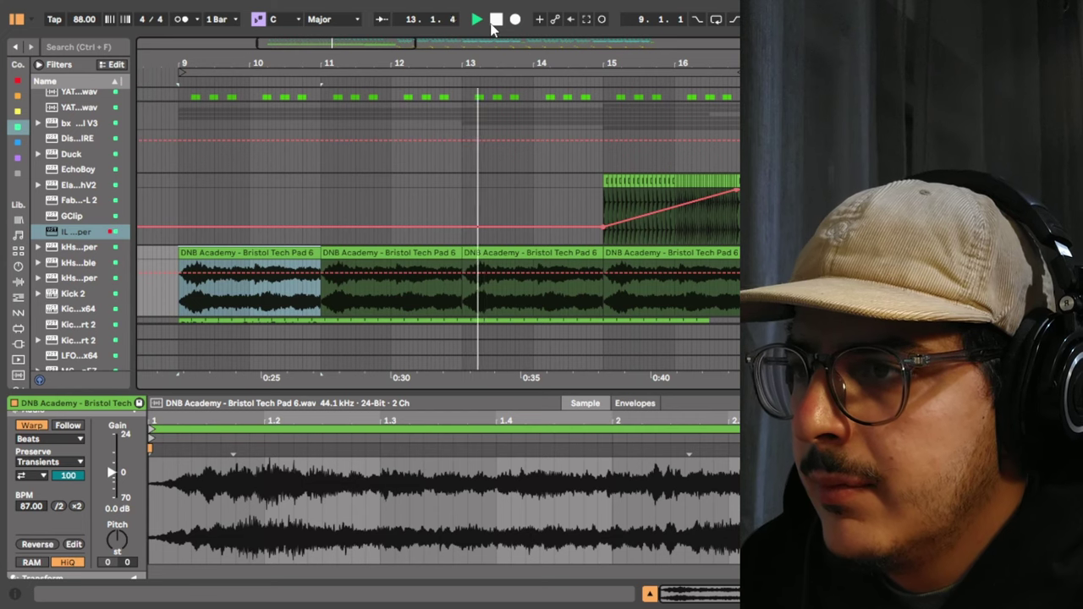
drag(517, 67, 503, 59)
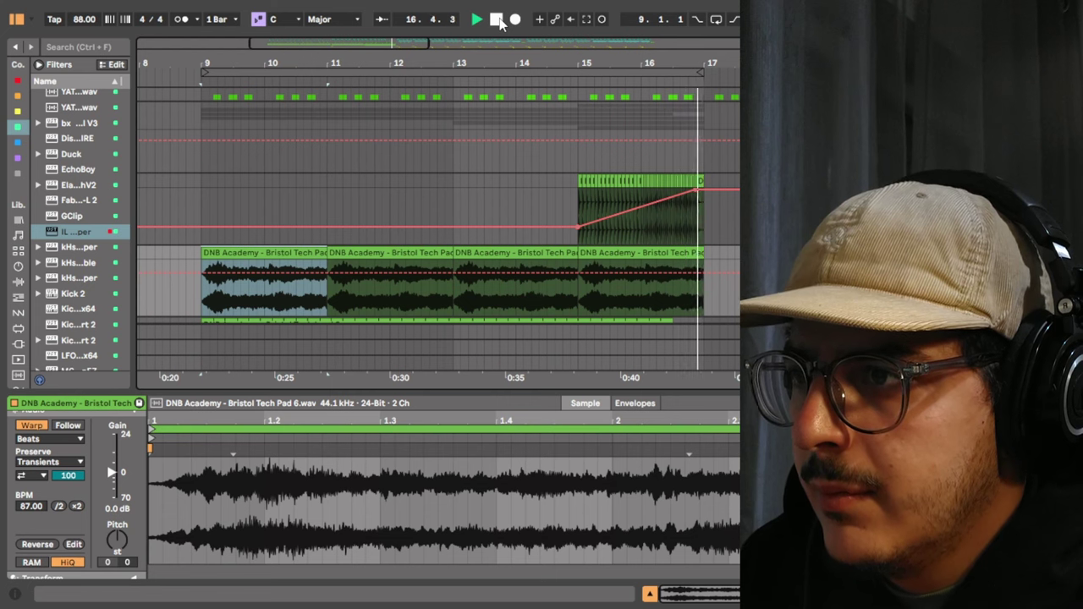
click(496, 19)
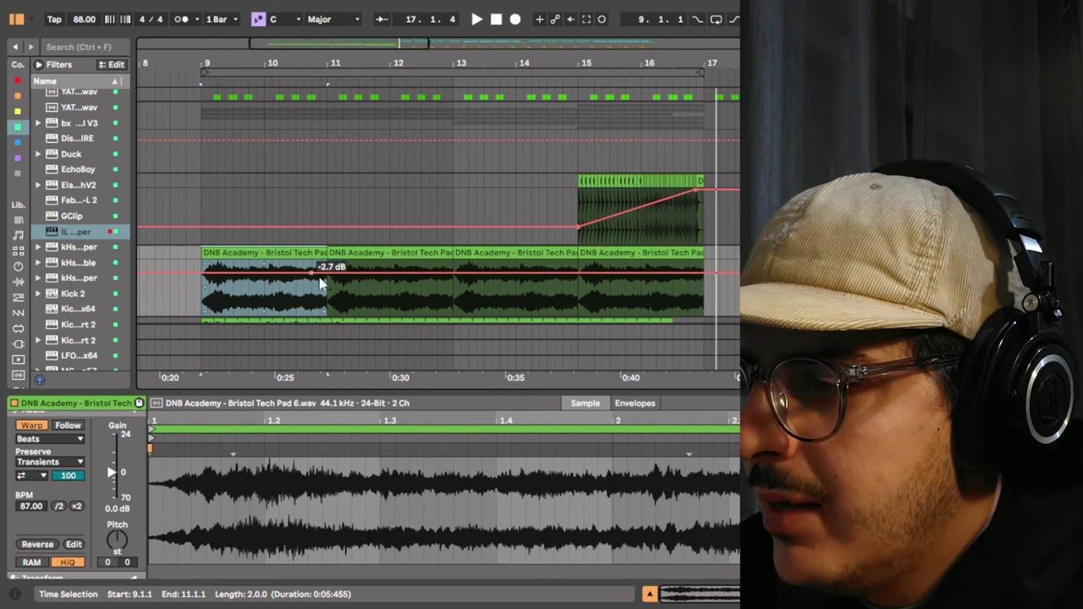
Expand the Bristol Tech Lead 2 track and open its clip's sample.
scroll(333, 286, down, 2)
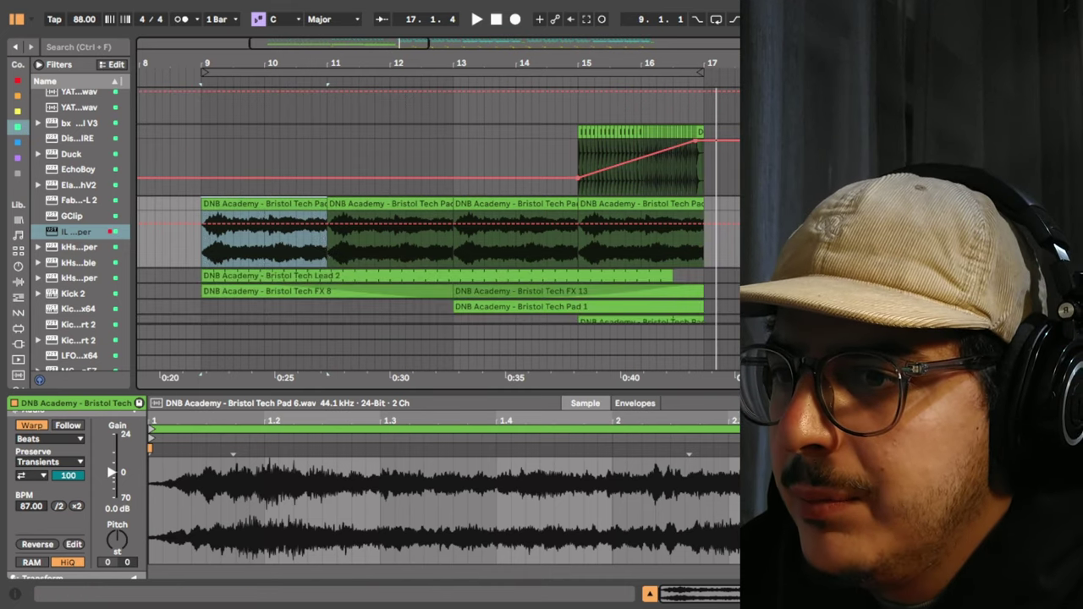
click(880, 276)
scroll(880, 276, down, 3)
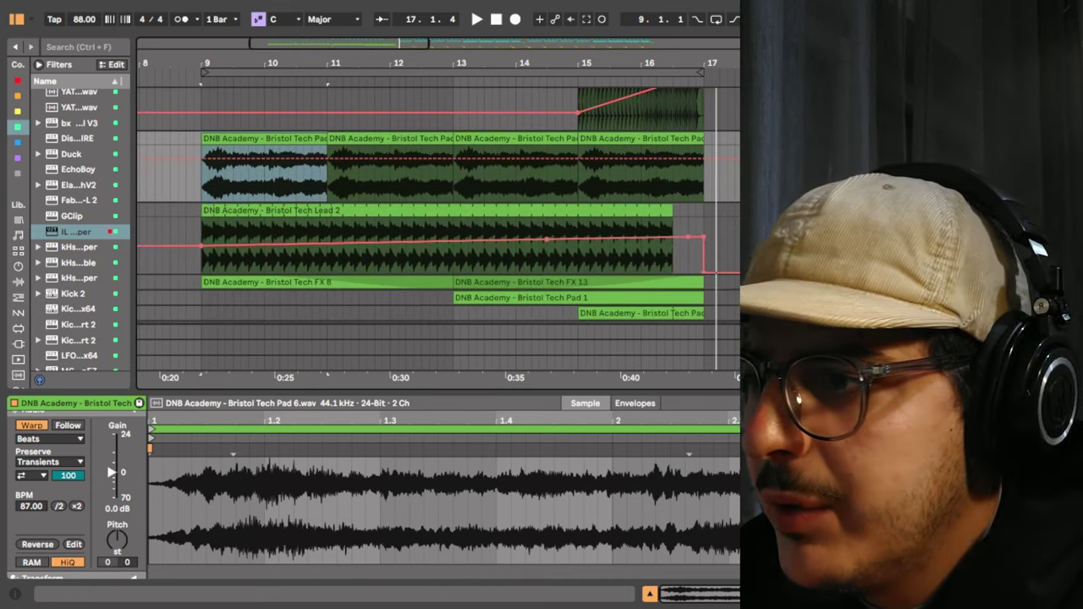
click(242, 211)
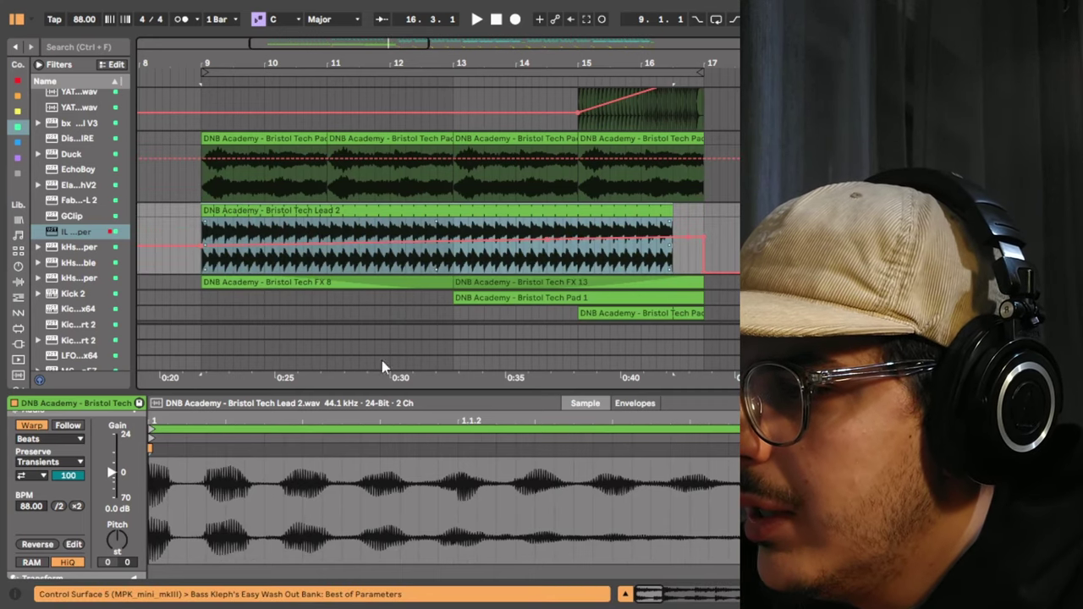
Examine the Bristol Tech Lead 2 clip's short loop region and play the clip from bar 9.
drag(337, 414, 337, 381)
scroll(110, 479, up, 5)
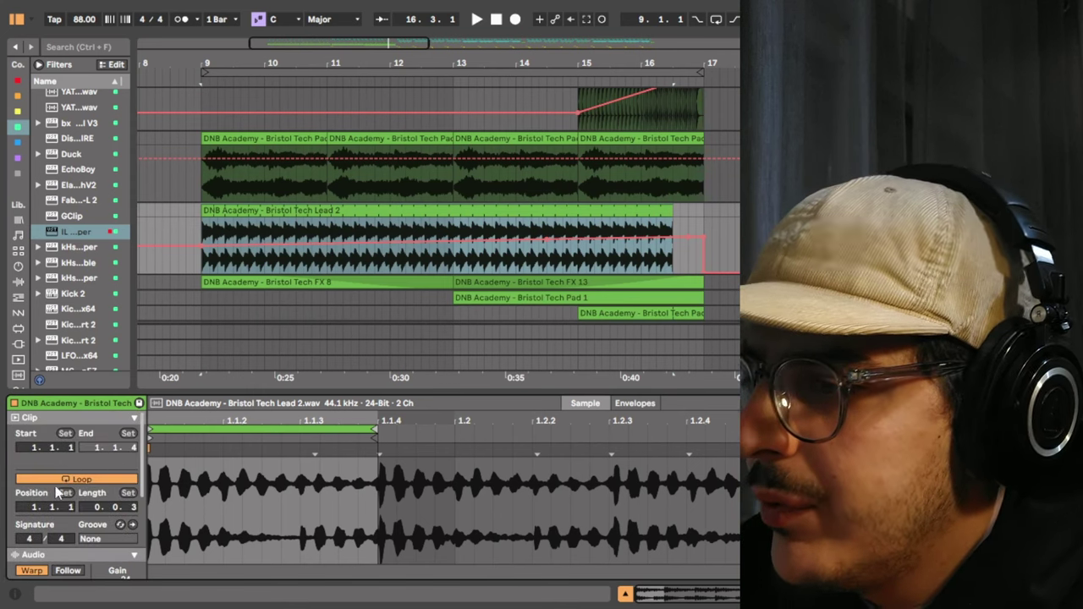
key(space)
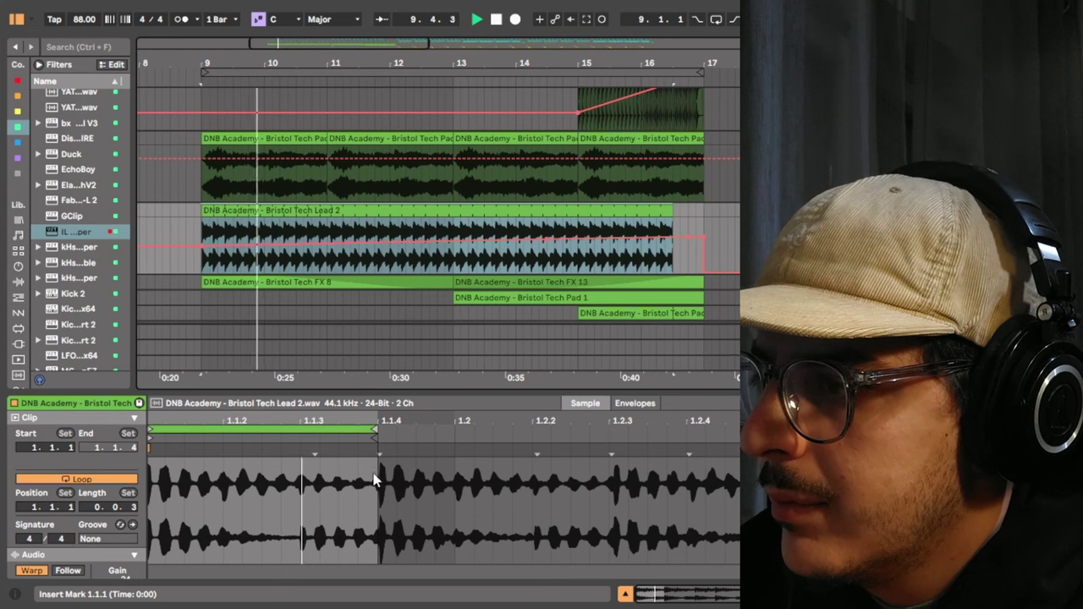
Stop playback and show the Auto Filter's frequency automation on the Bristol Tech Lead 2 track.
drag(339, 413, 343, 391)
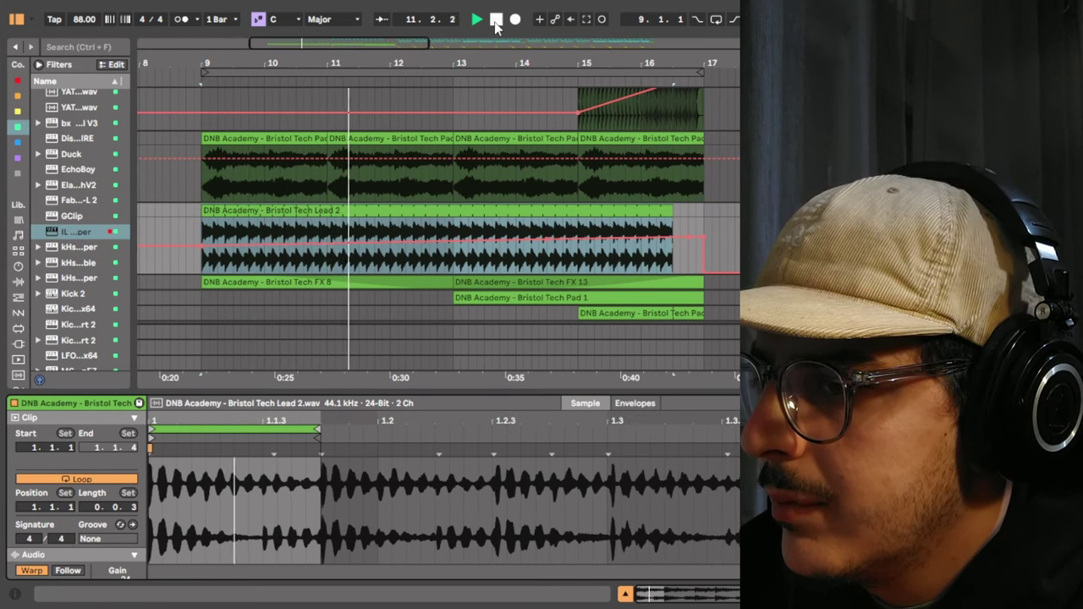
key(shift+Tab)
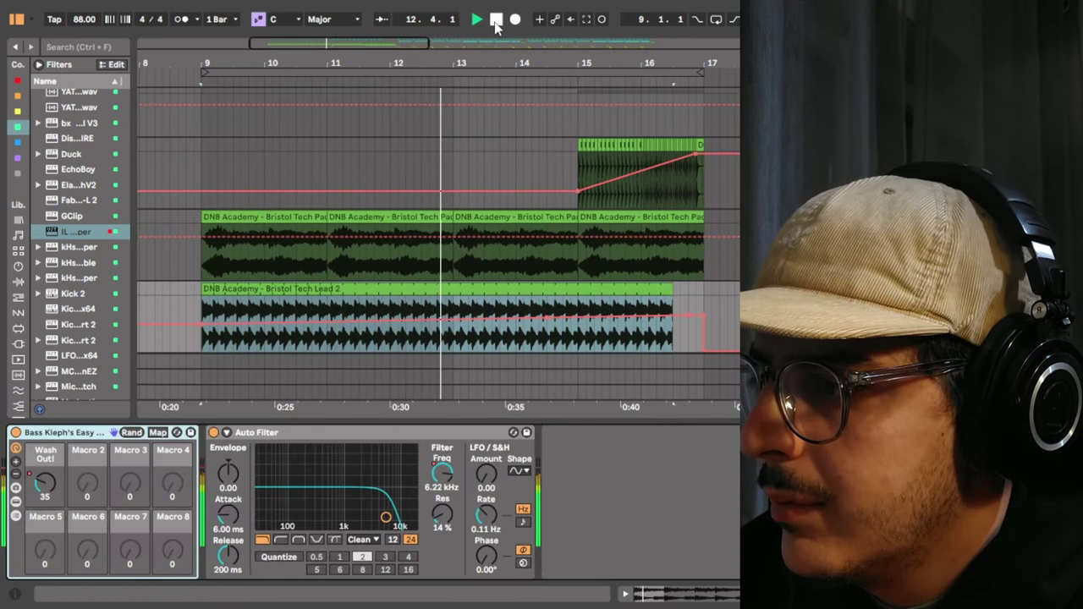
click(496, 20)
right_click(437, 472)
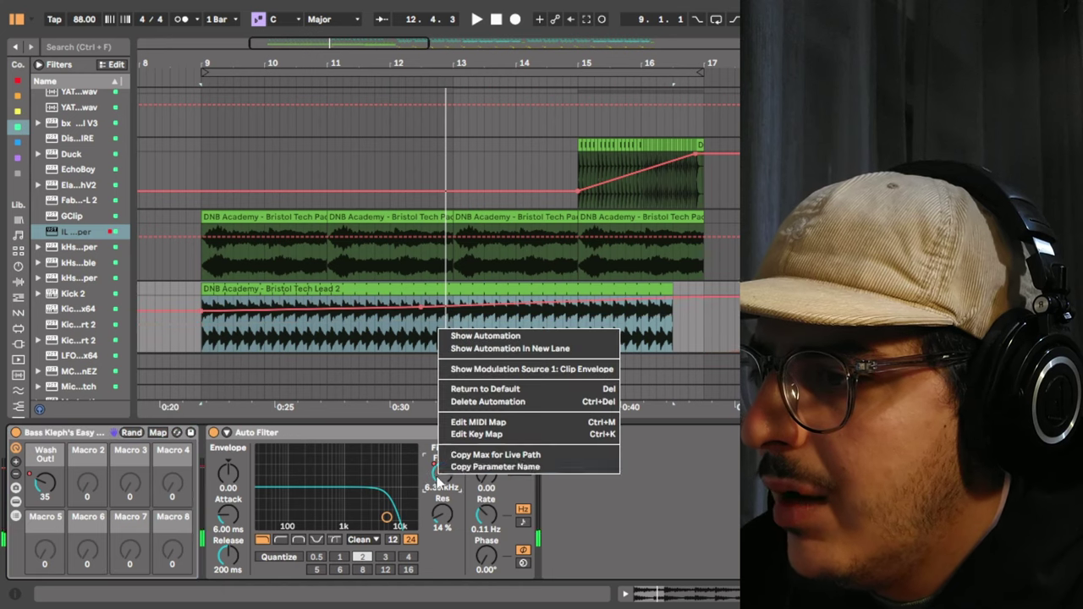
click(476, 338)
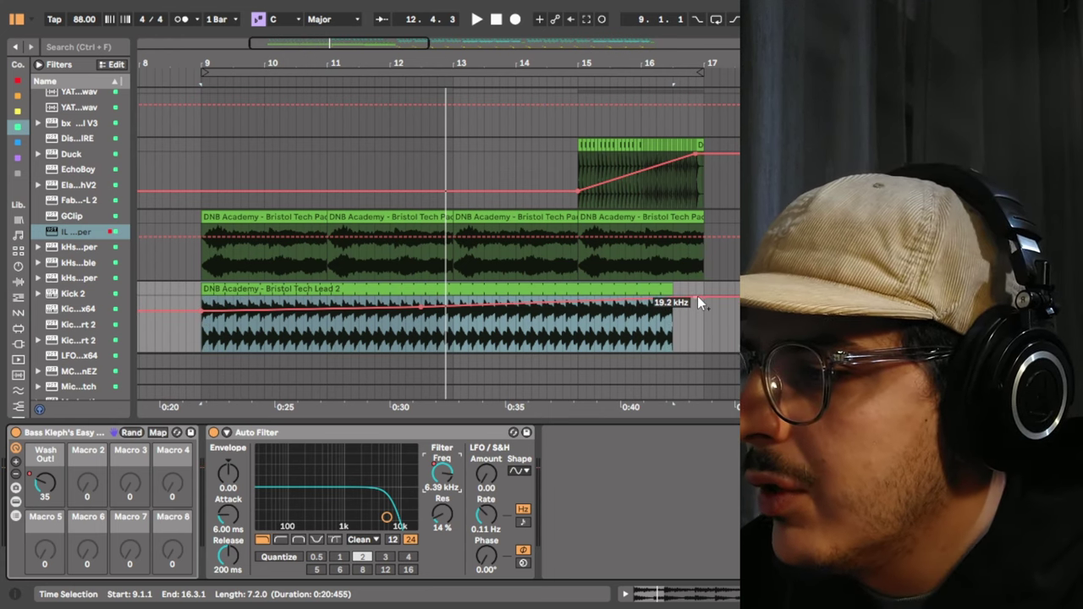
Show the Wash Out! macro's automation on the Bristol Tech Lead 2 track, then its volume automation.
right_click(45, 482)
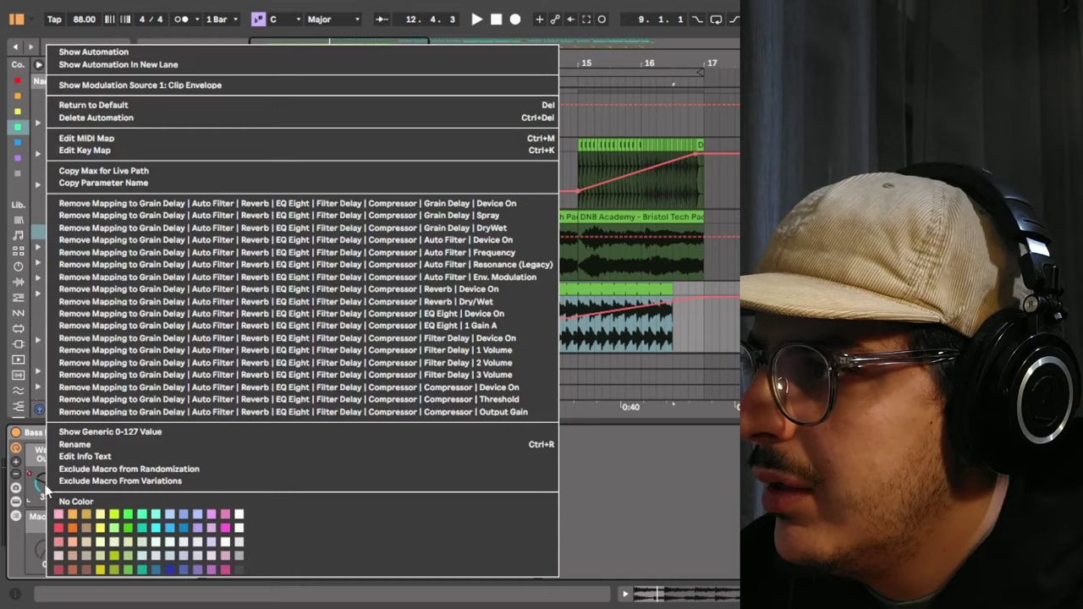
click(102, 49)
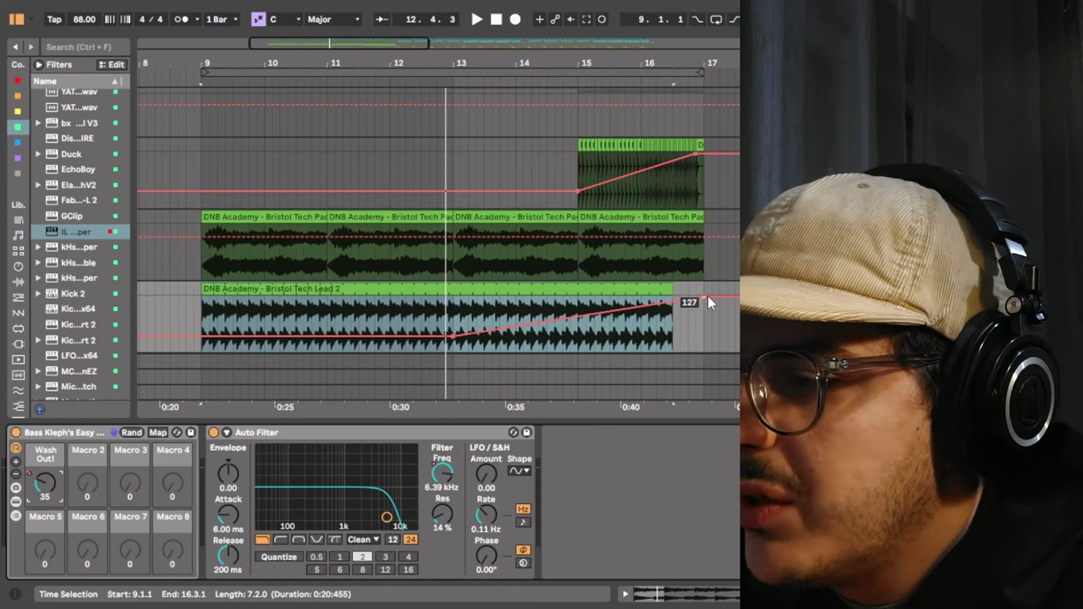
scroll(660, 305, down, 1)
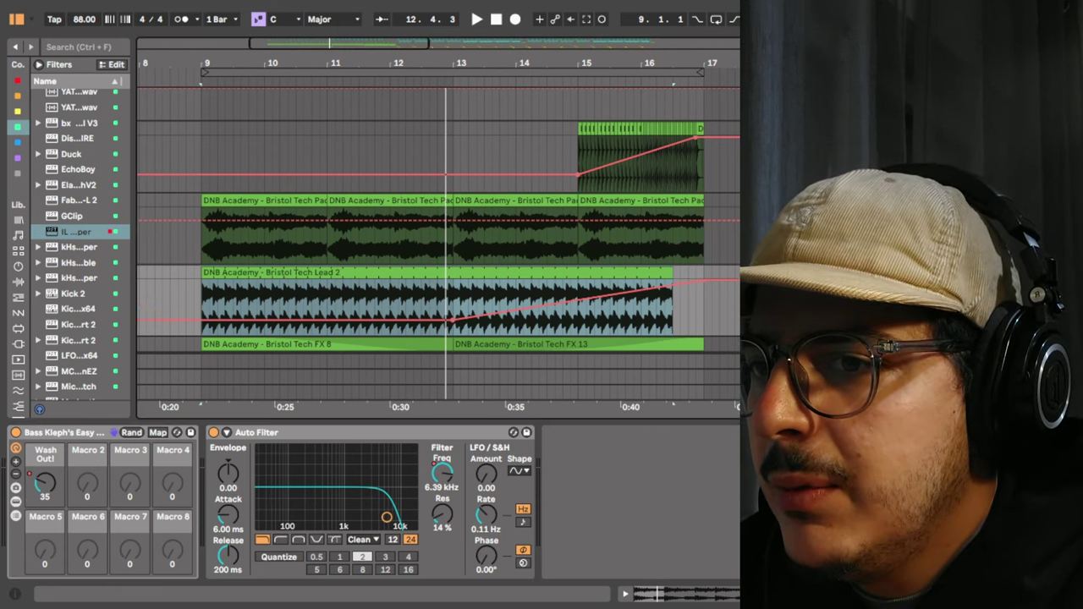
click(1007, 286)
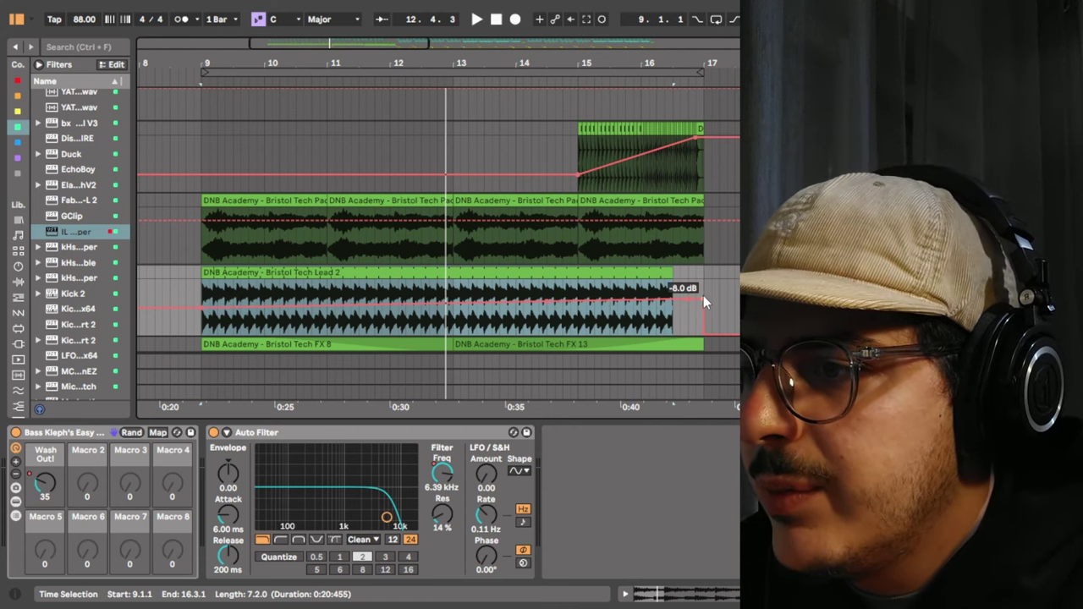
Try a longer loop region in the Bristol Tech Lead 2 clip's sample and play the clip.
scroll(703, 295, down, 1)
click(670, 593)
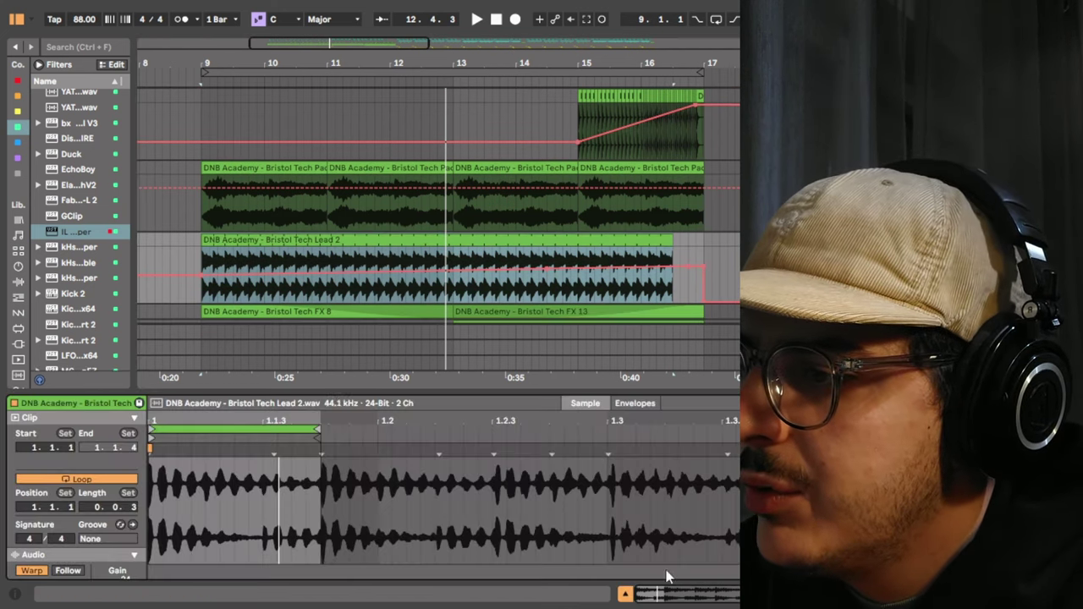
click(319, 429)
drag(317, 430, 738, 430)
click(476, 21)
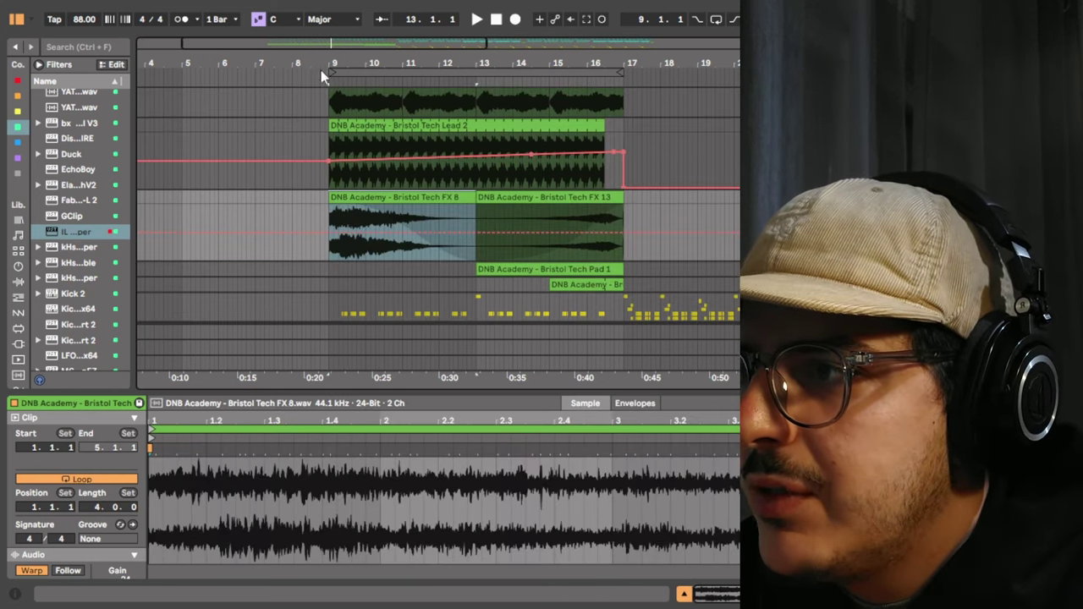
Play the Bristol Tech FX 8 and FX 13 clips from bar 9, checking FX 8's sample settings and the track's effects.
click(326, 75)
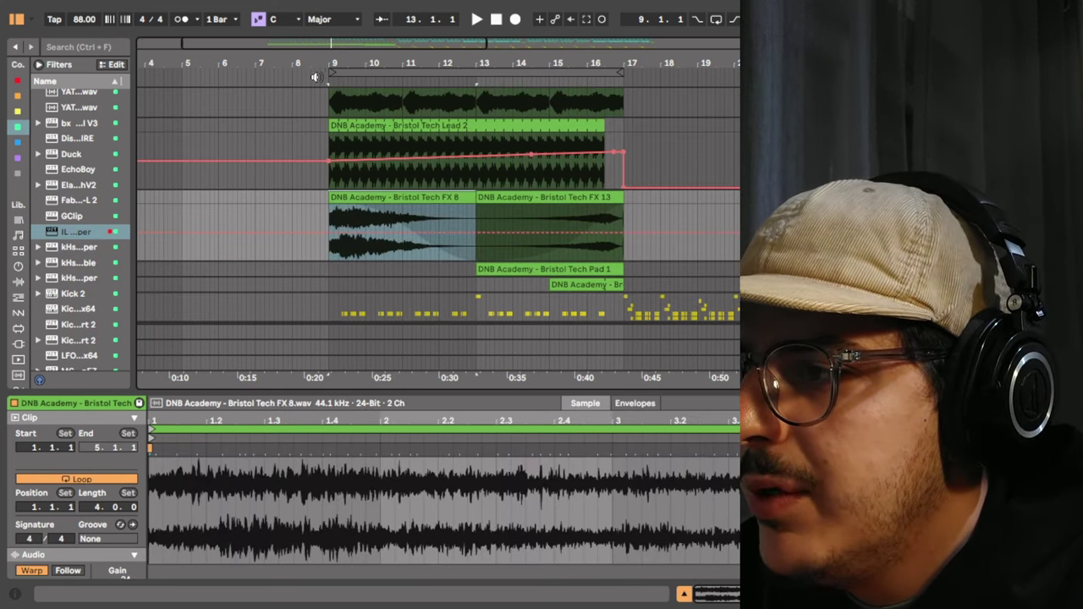
scroll(92, 532, down, 4)
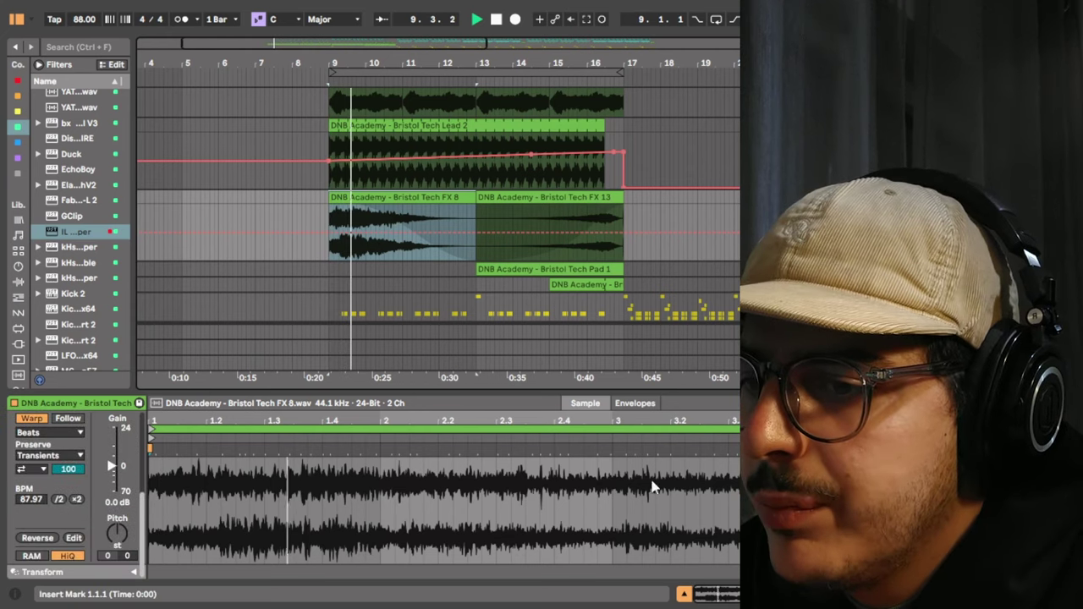
key(shift+Tab)
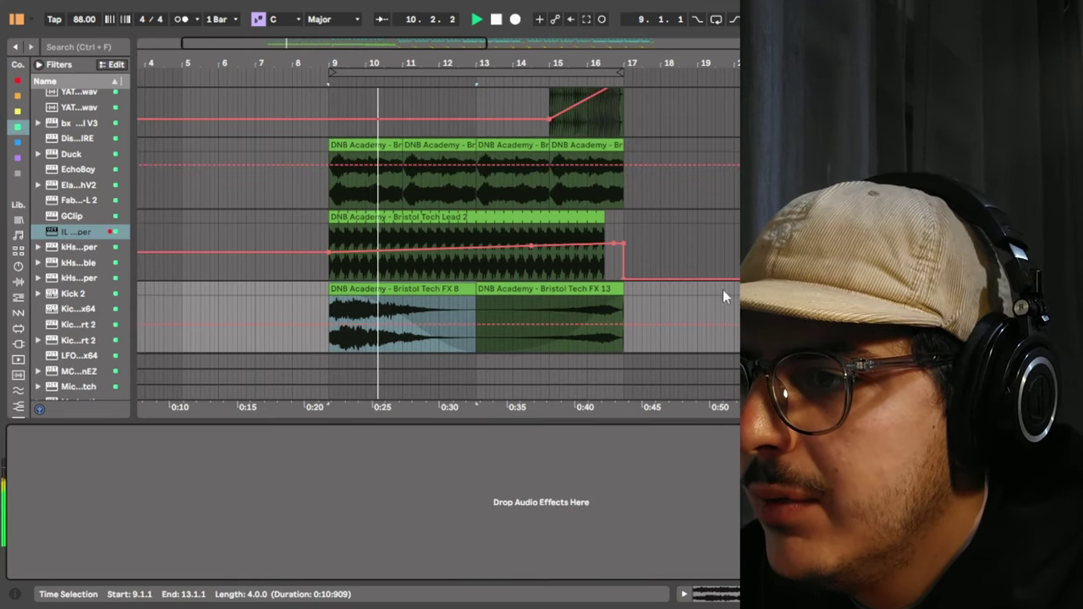
scroll(723, 290, down, 2)
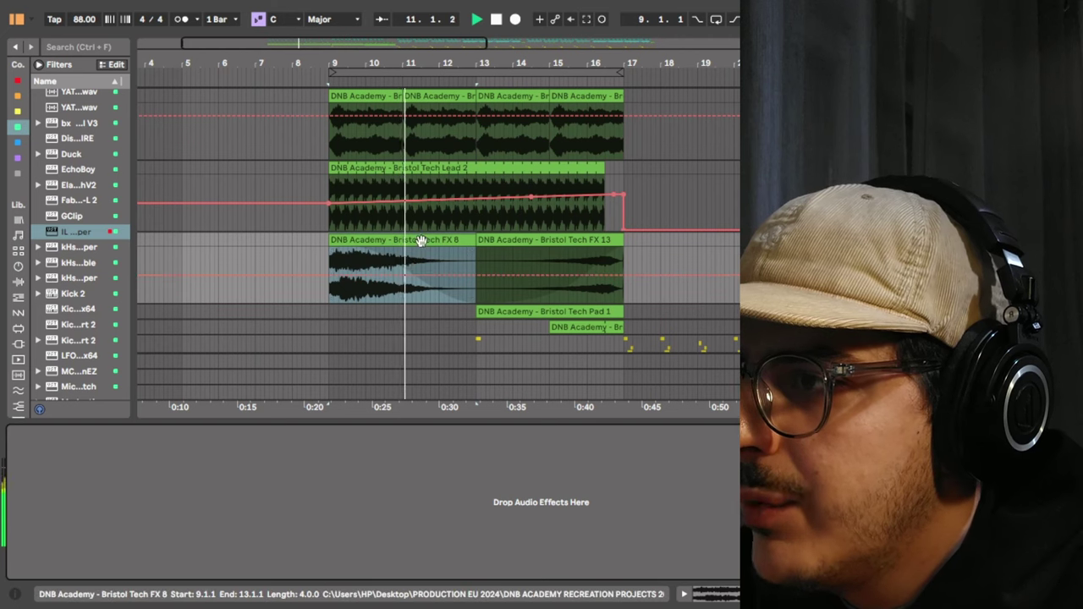
scroll(619, 258, up, 3)
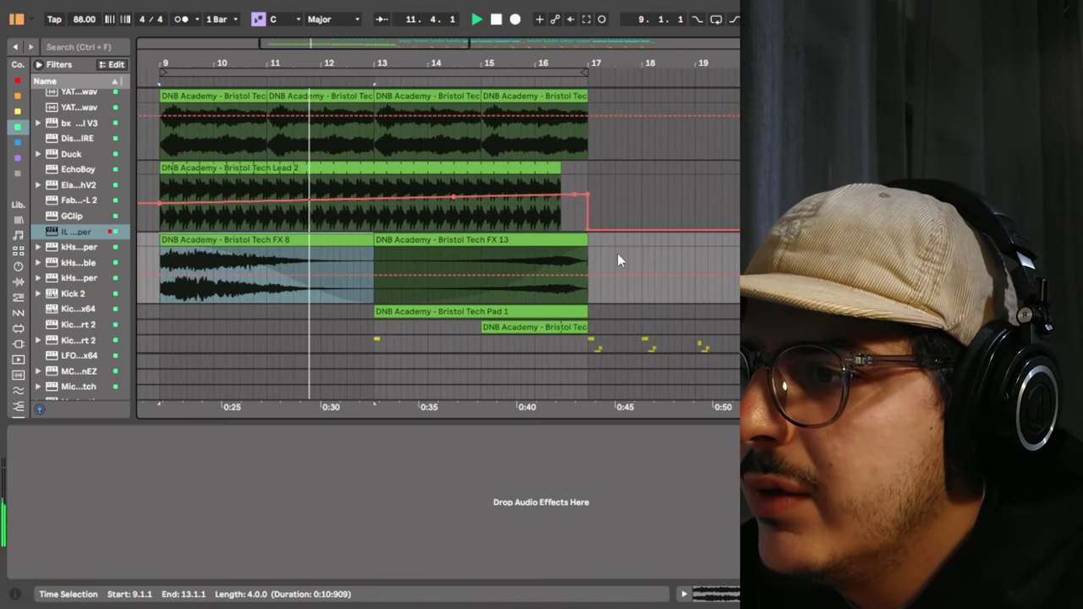
click(528, 245)
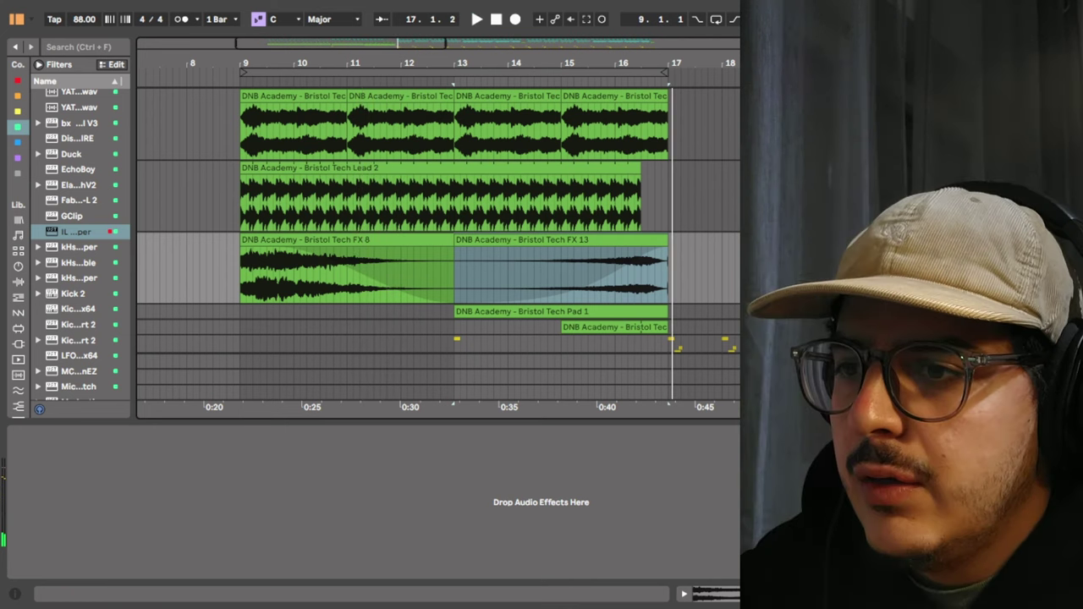
Expand the Bristol Tech Pad 1 track and play it from bar 13 with its Auto Filter frequency automation shown.
click(880, 311)
scroll(438, 246, down, 2)
scroll(567, 290, down, 1)
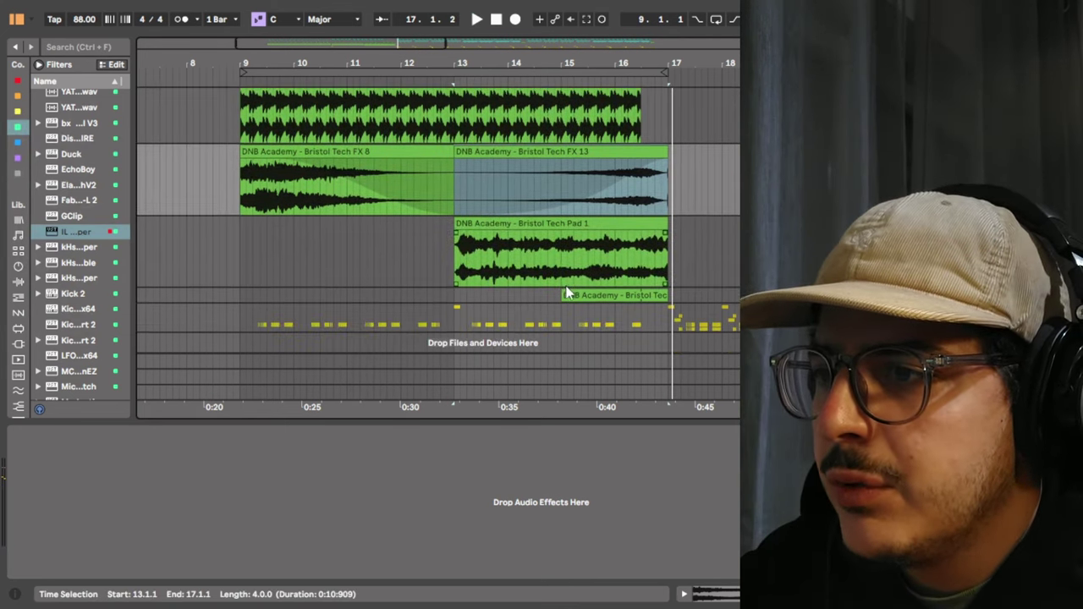
click(561, 223)
click(452, 80)
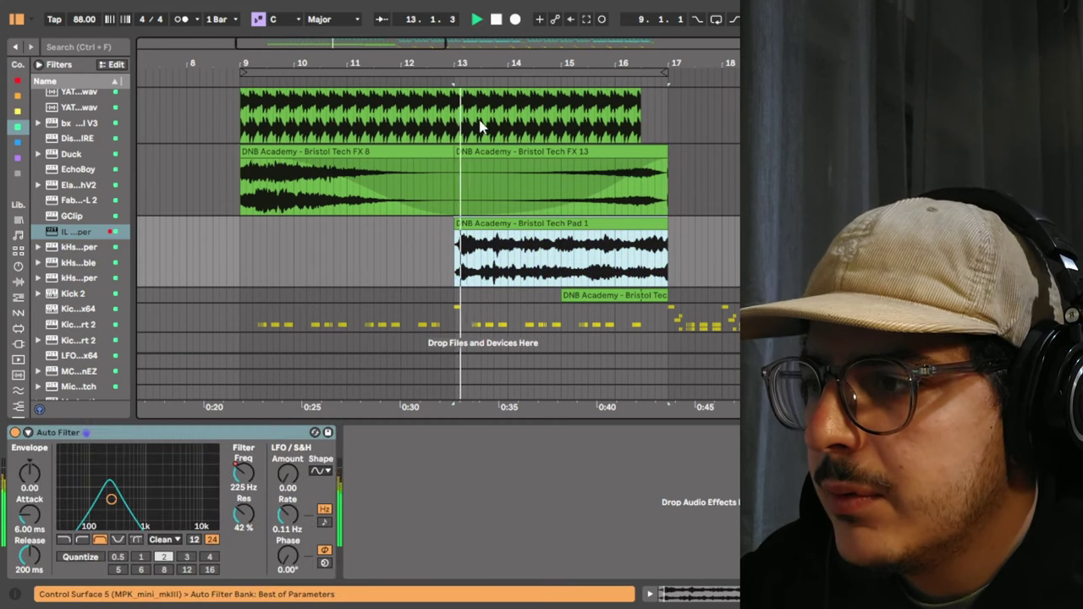
right_click(241, 475)
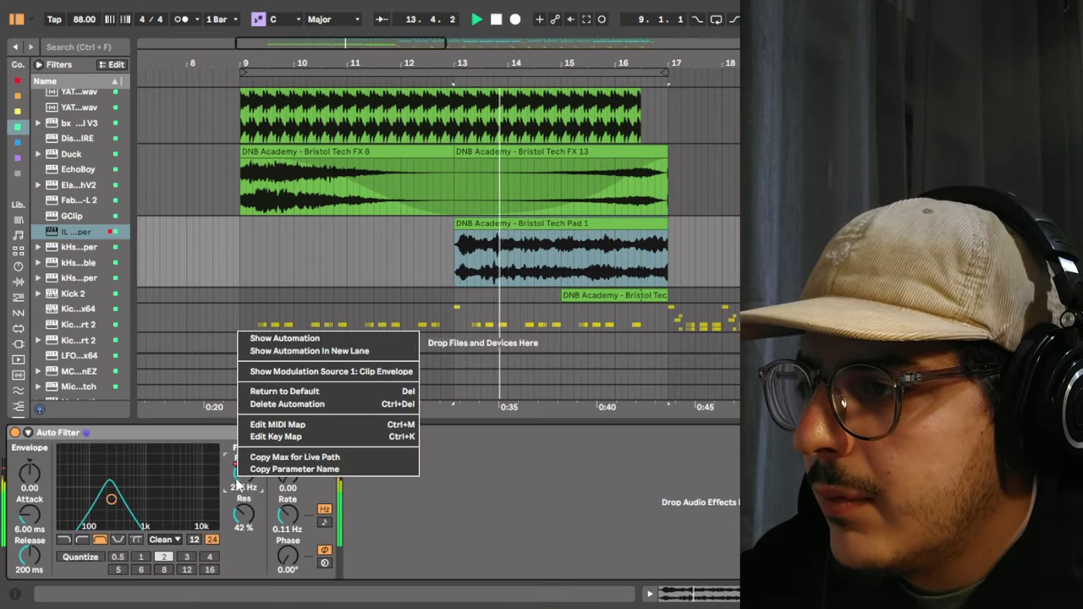
click(300, 339)
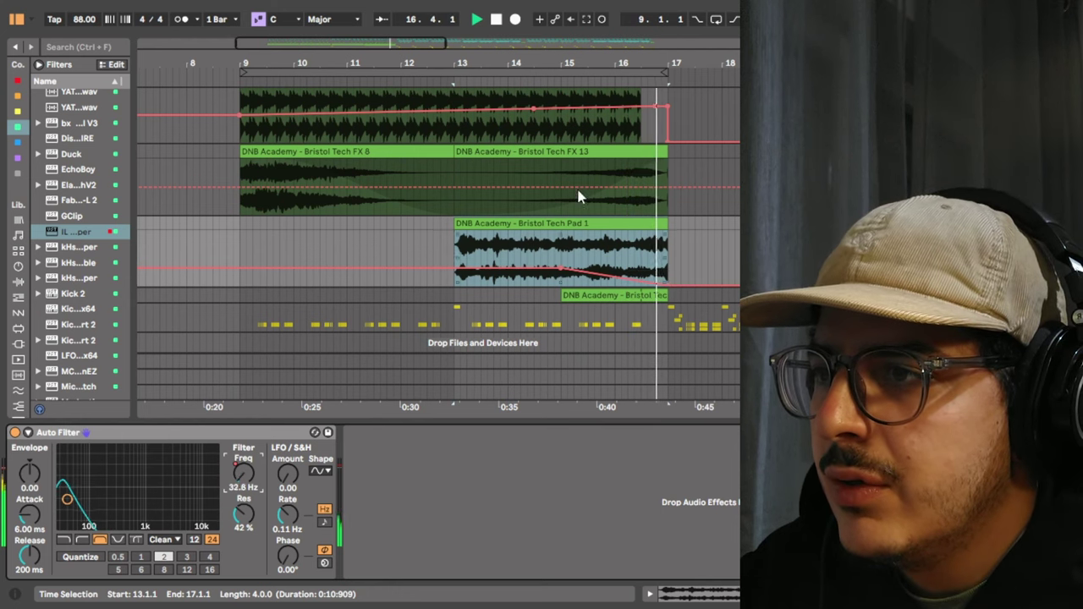
key(space)
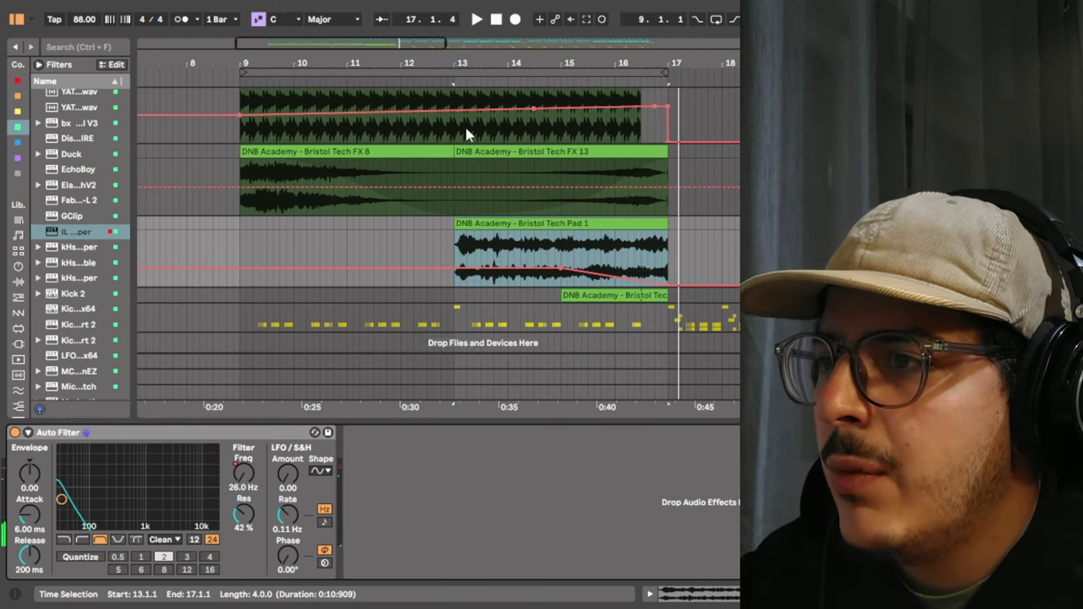
Expand the Bristol Tech Pad 5 track and examine its volume automation between bars 15 and 17.
scroll(640, 224, down, 1)
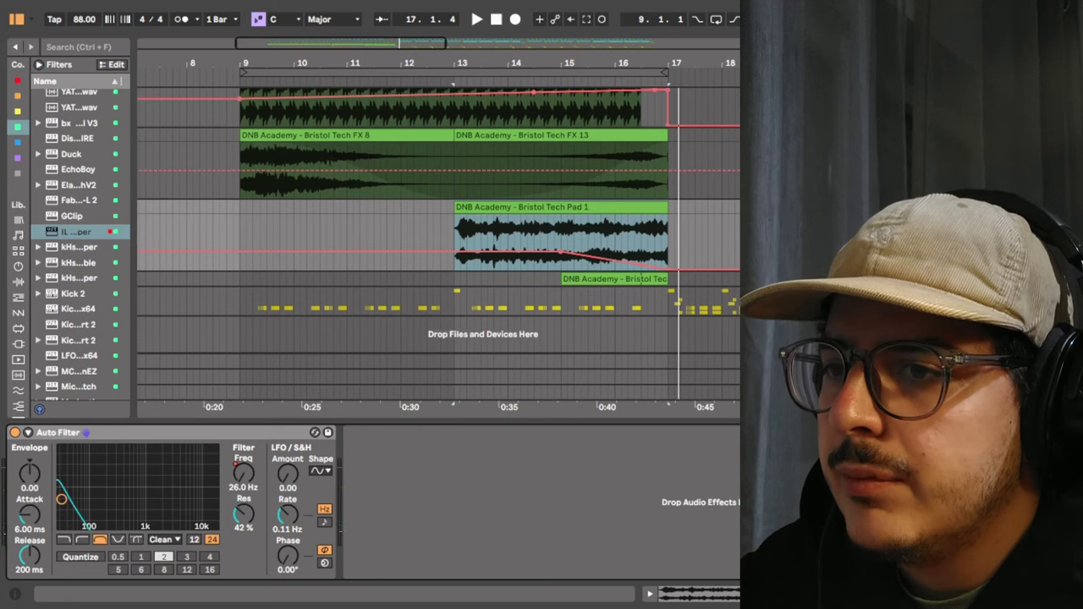
key(Down)
key(u)
scroll(439, 243, down, 2)
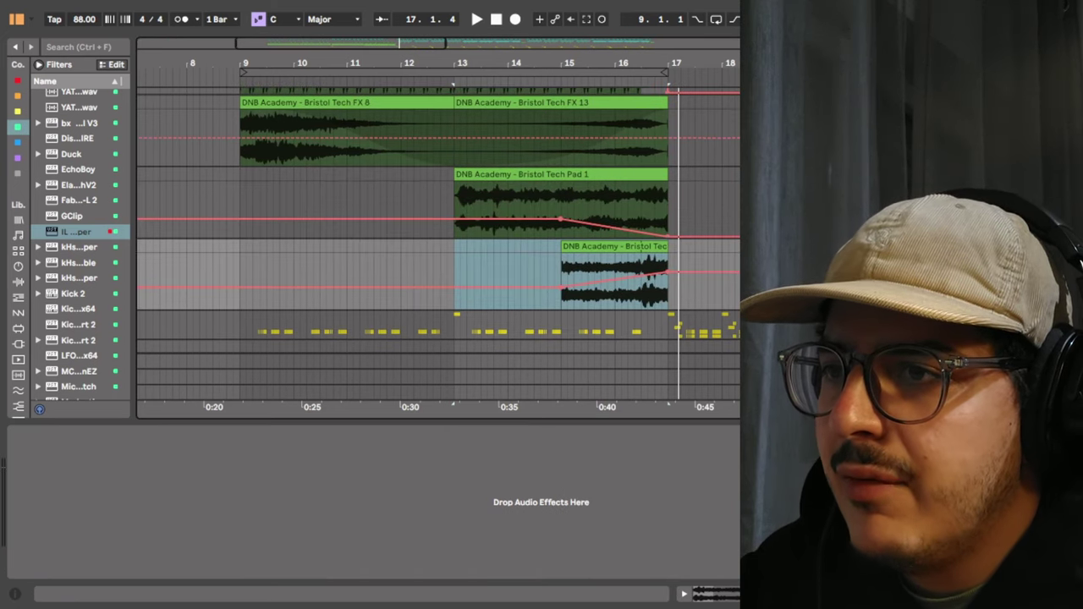
drag(651, 60, 652, 136)
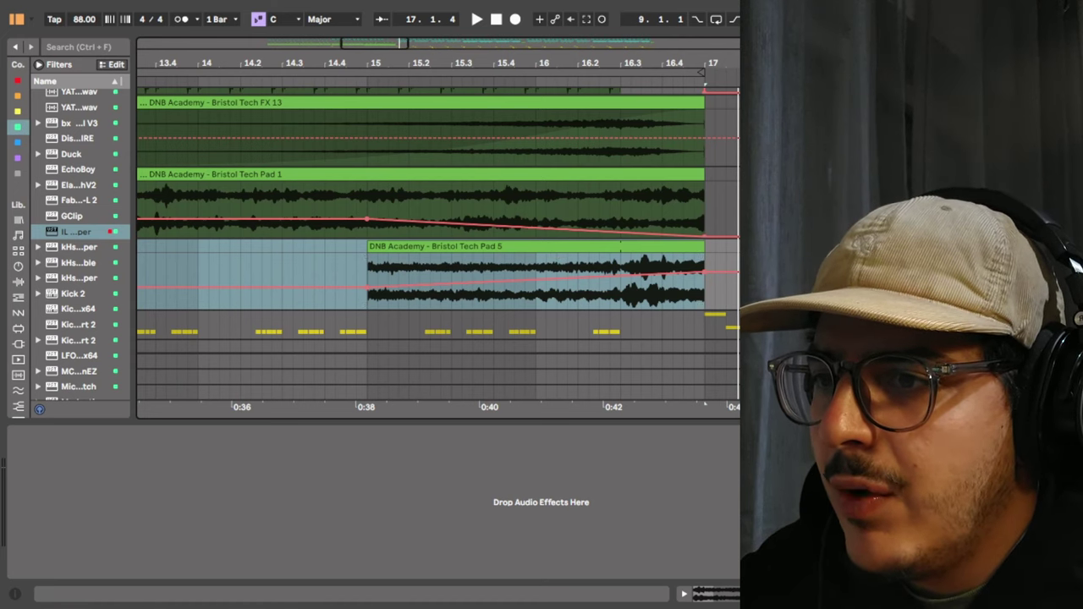
mouse_move(415, 286)
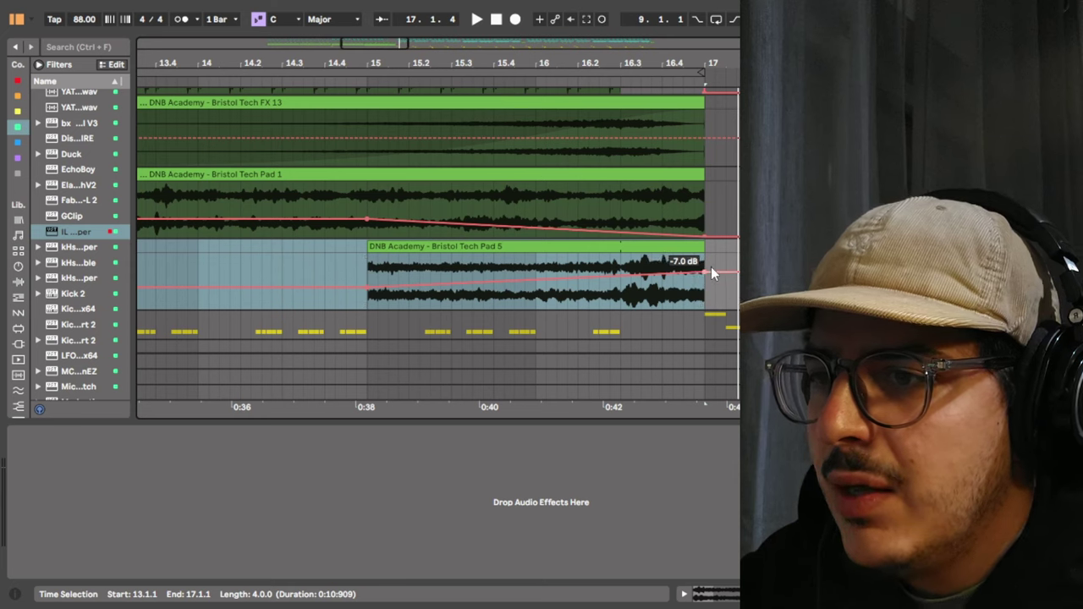
Check the Bristol Tech Pad 5 clip's sample settings and track effects, and play it from bar 15.
click(690, 245)
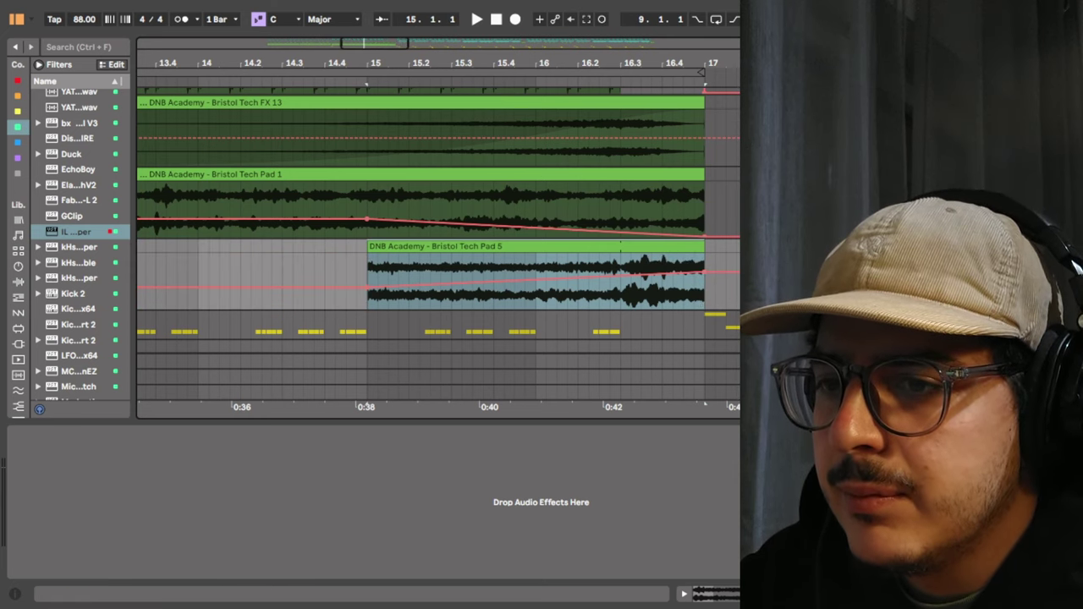
key(shift+Tab)
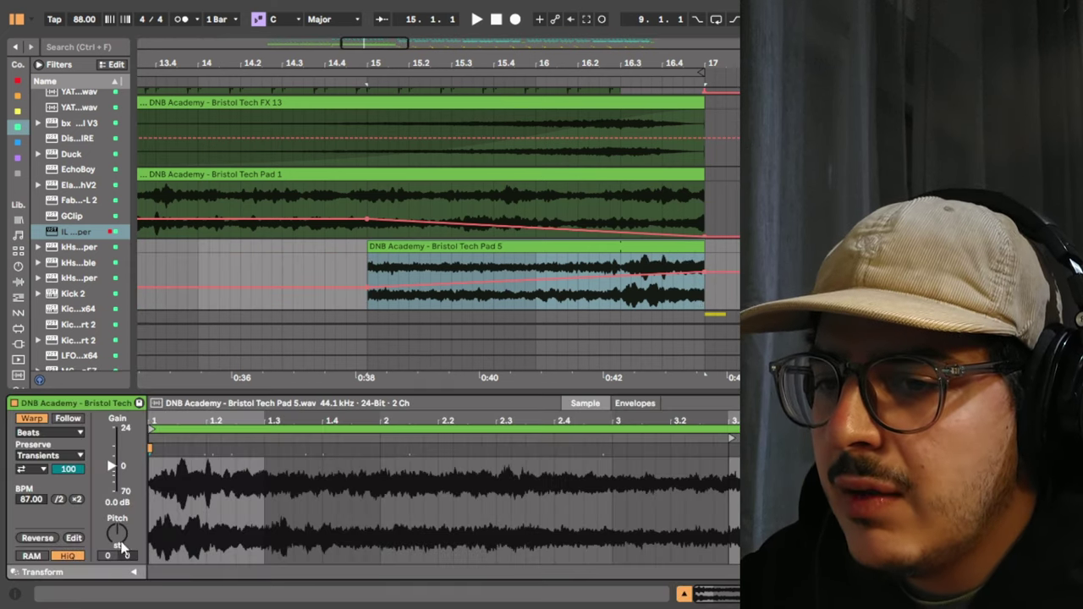
key(shift+Tab)
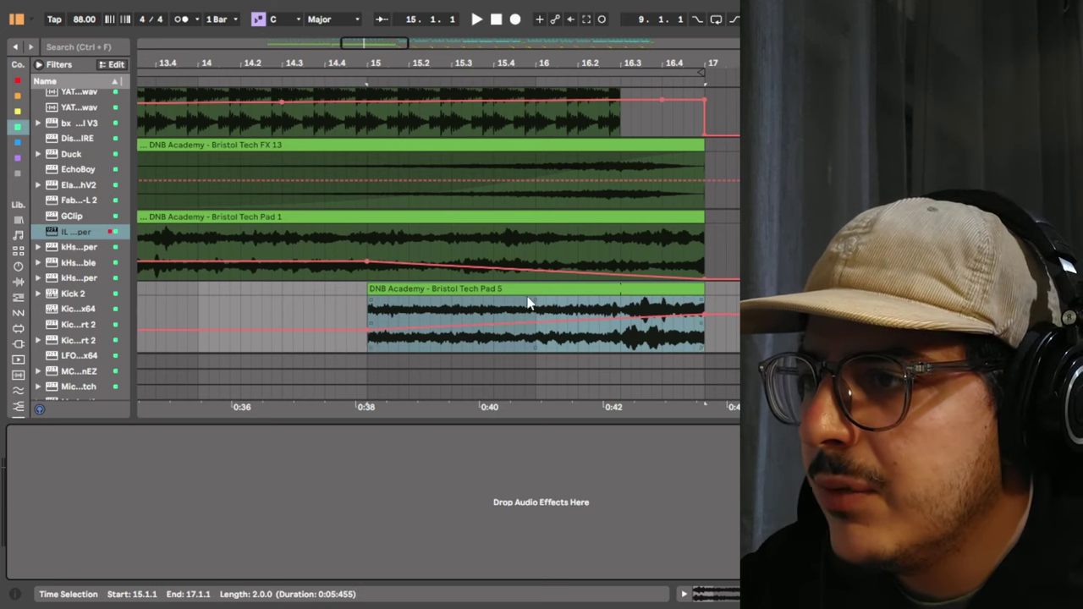
key(space)
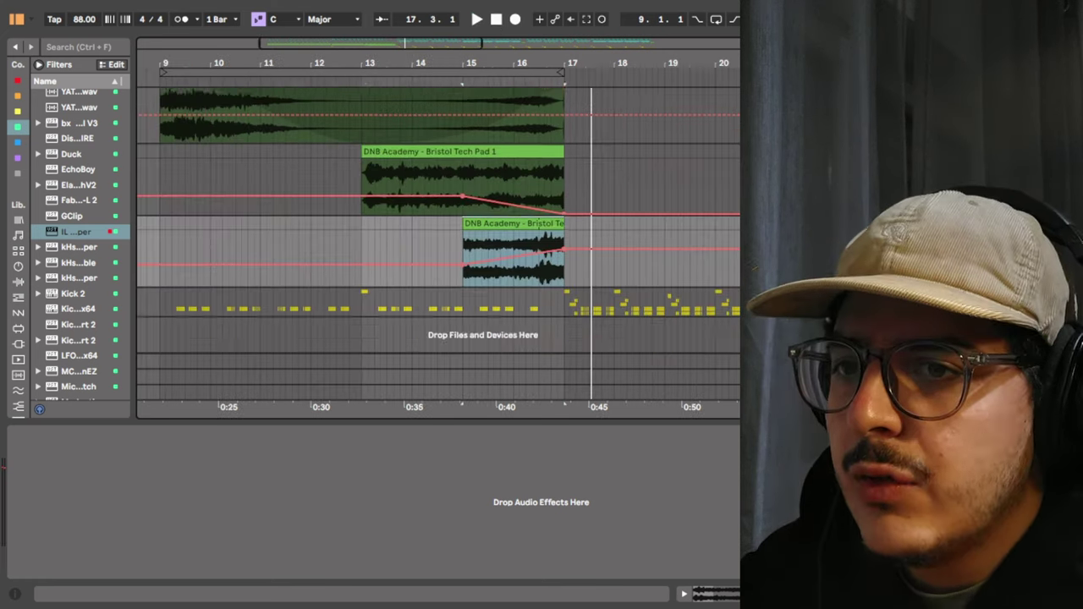
Play the arrangement from bar 9 and expand the lowest collapsed tracks with yellow clips in the drop.
scroll(438, 237, up, 1)
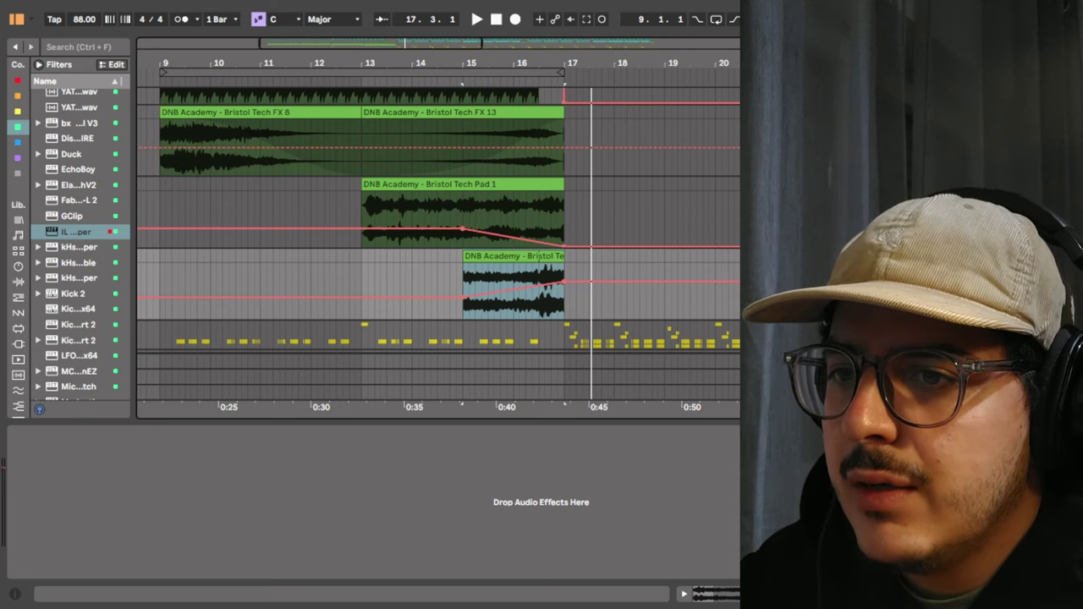
scroll(439, 207, down, 2)
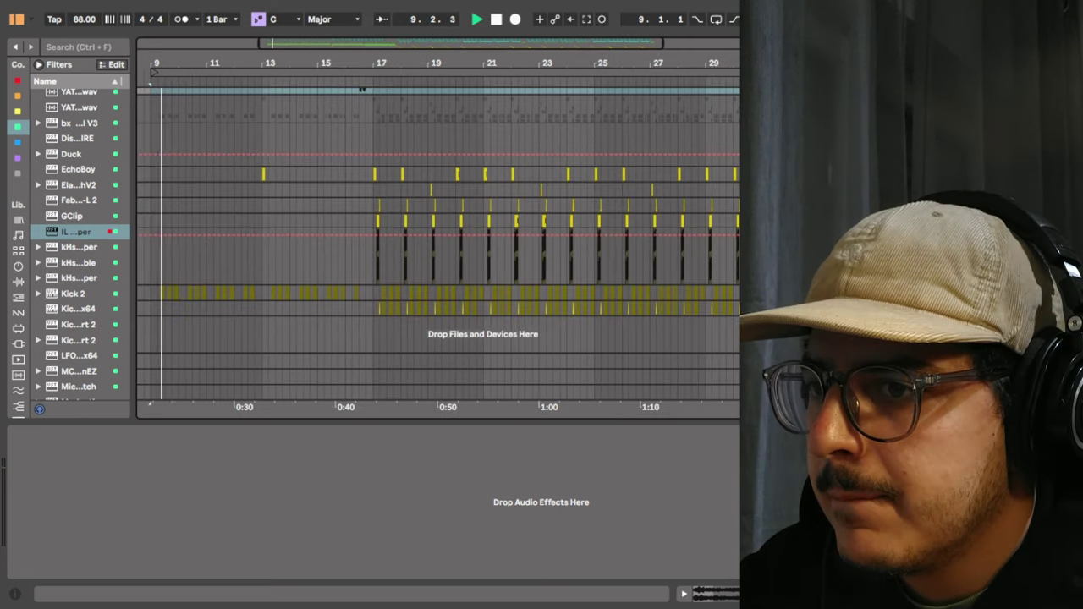
key(u)
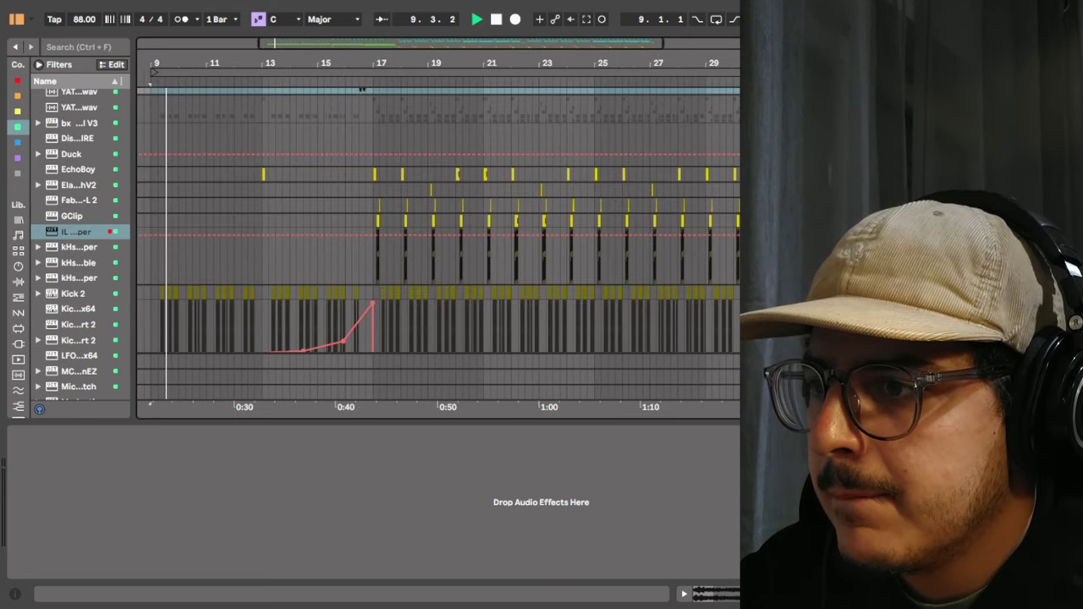
scroll(438, 244, down, 3)
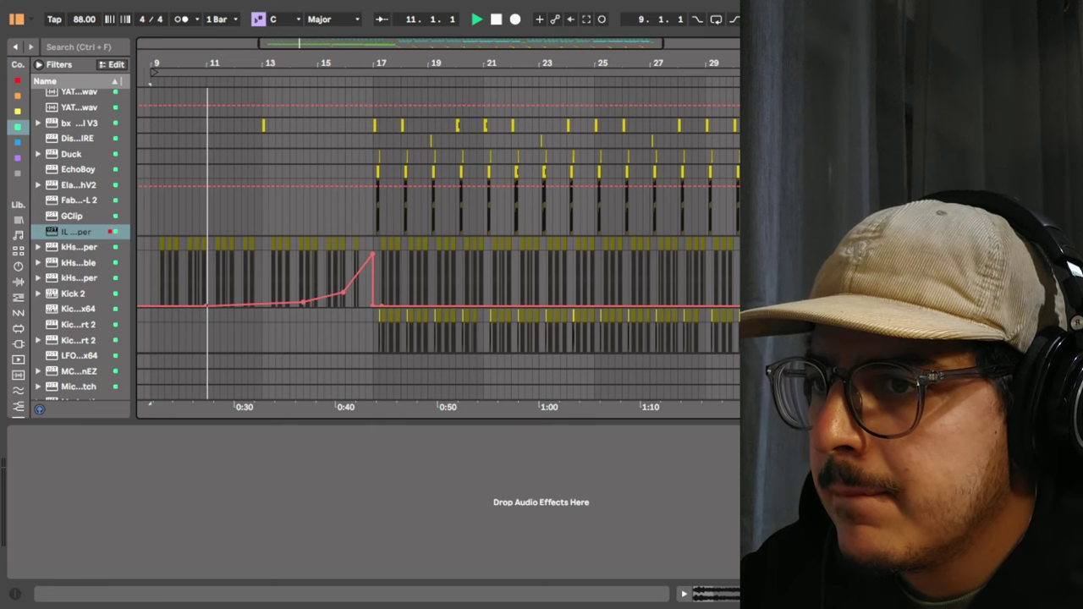
key(u)
key(u)
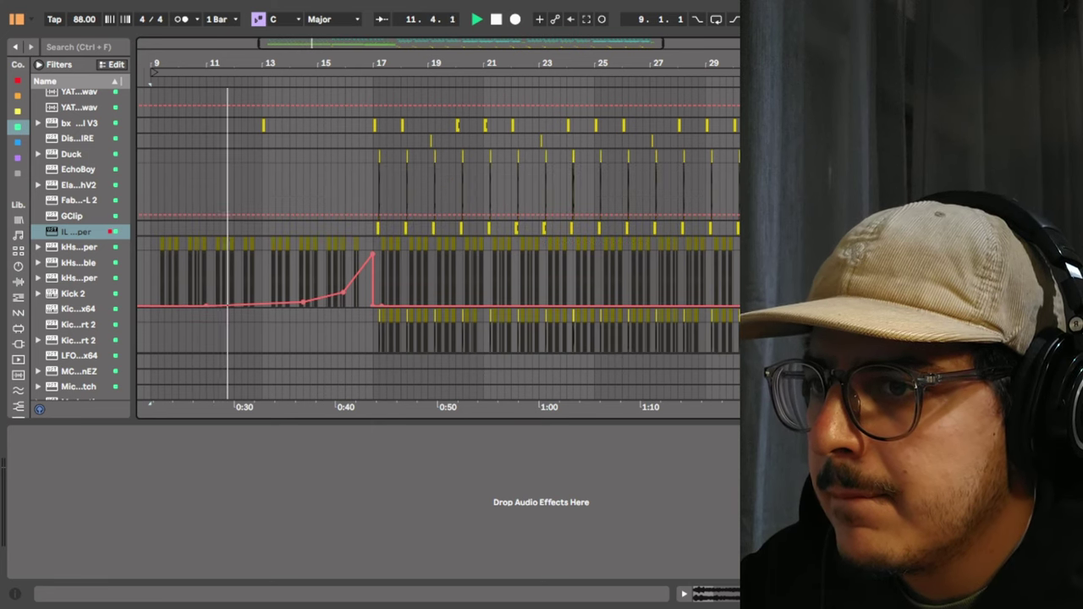
Expand the remaining yellow-clip tracks above and follow them together as playback runs from the build-up into the drop at bar 17.
key(u)
key(u)
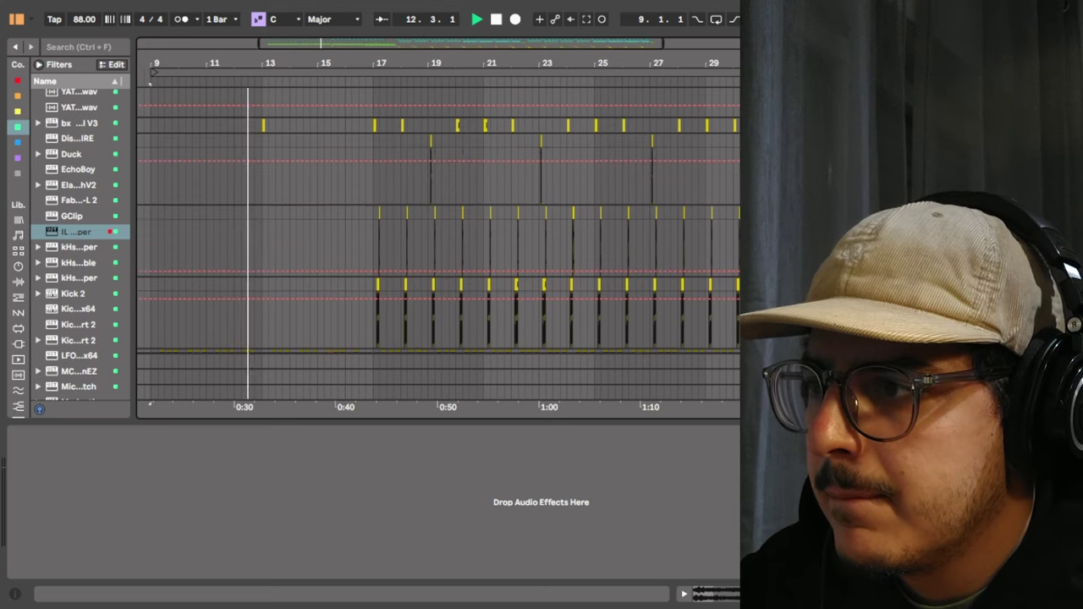
key(u)
scroll(438, 245, down, 5)
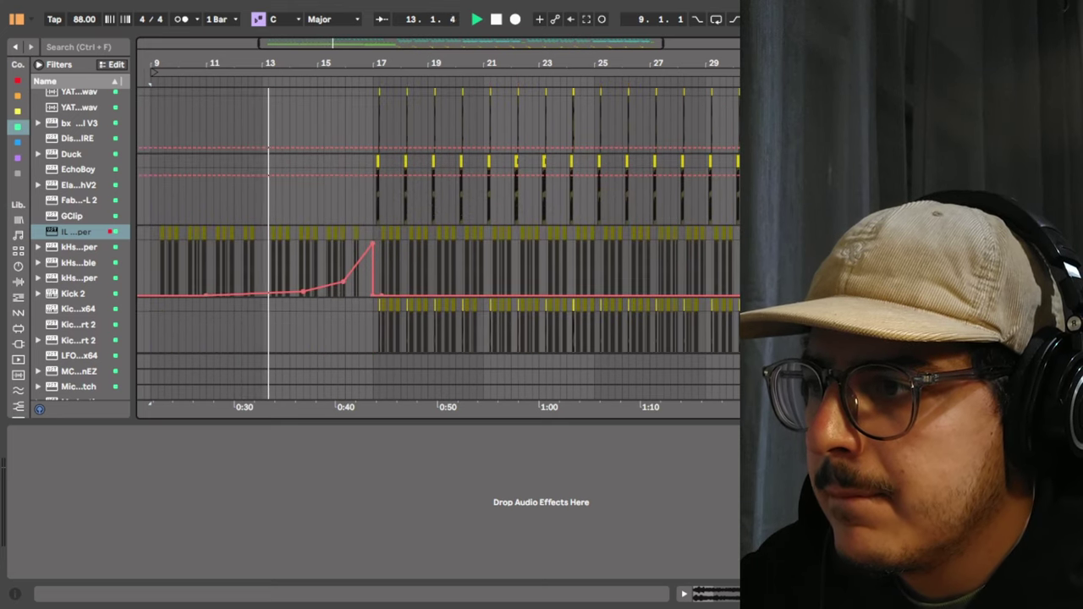
key(ctrl+z)
key(ctrl+z)
key(ctrl+z)
key(ctrl+z)
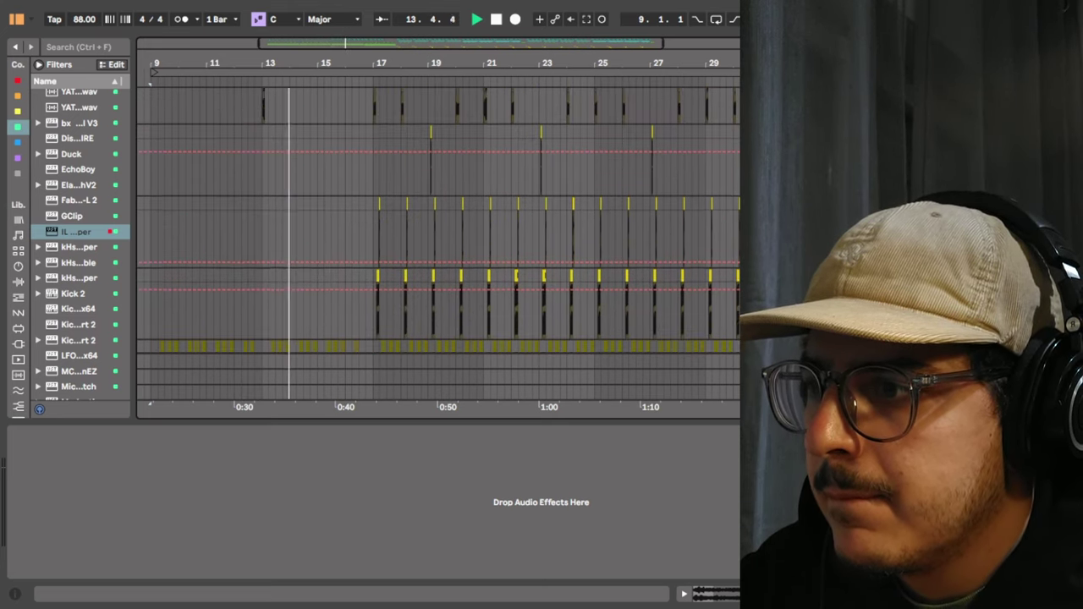
scroll(438, 245, down, 2)
scroll(438, 246, down, 2)
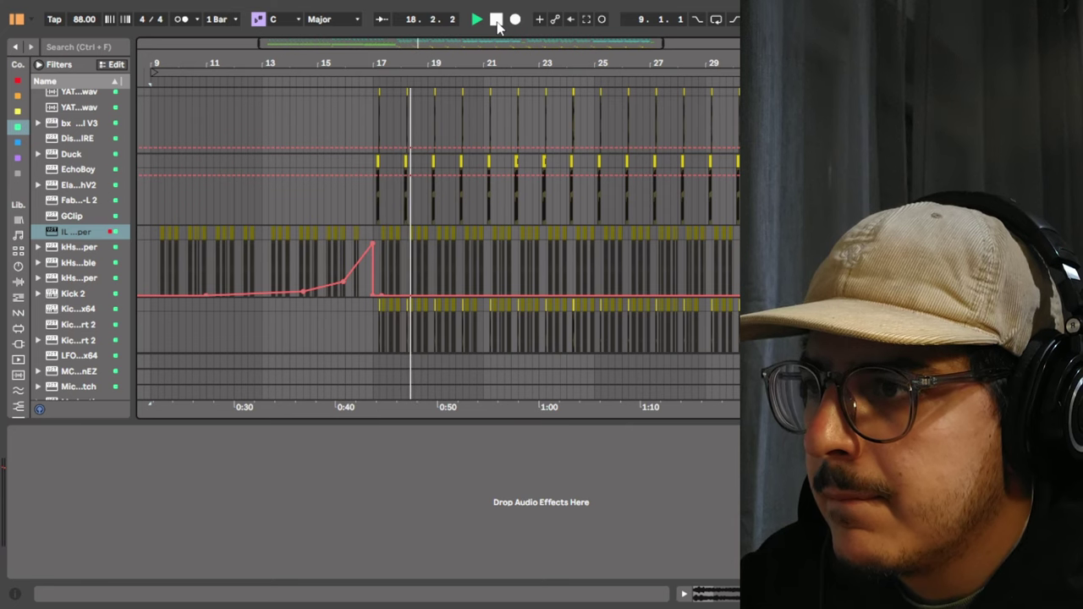
Listen to the drop through to bar 33, examining the clip layout of the expanded yellow tracks, and stop playback.
drag(498, 60, 361, 61)
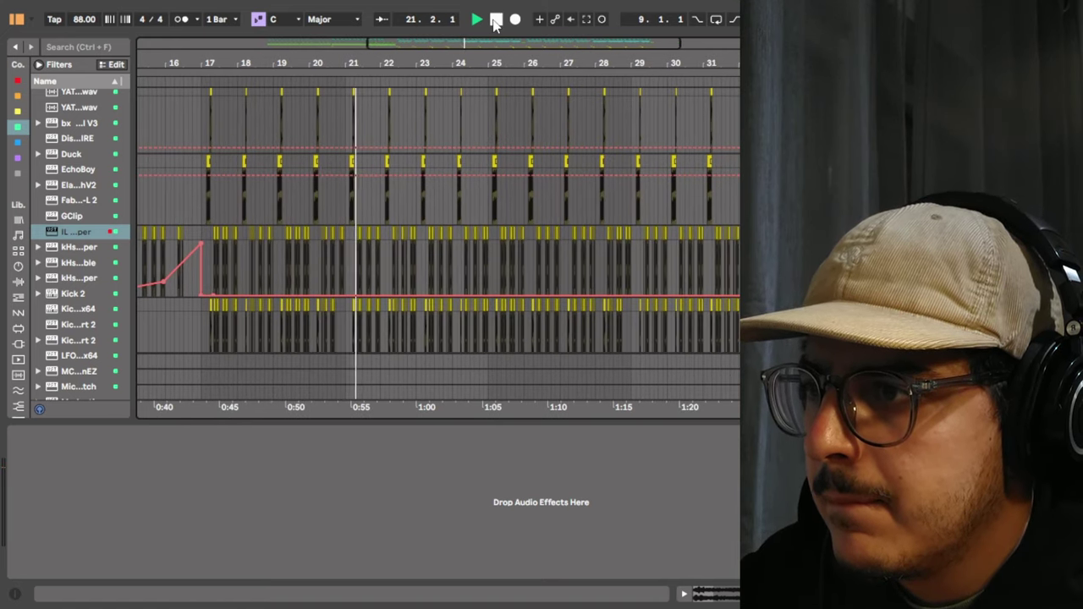
drag(486, 56, 457, 57)
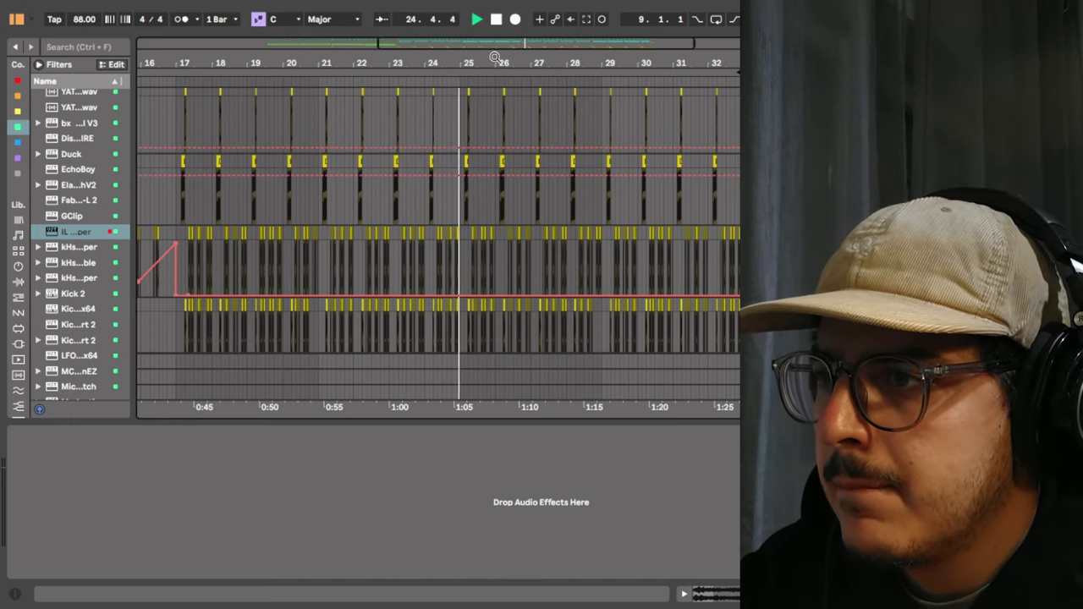
drag(496, 55, 466, 61)
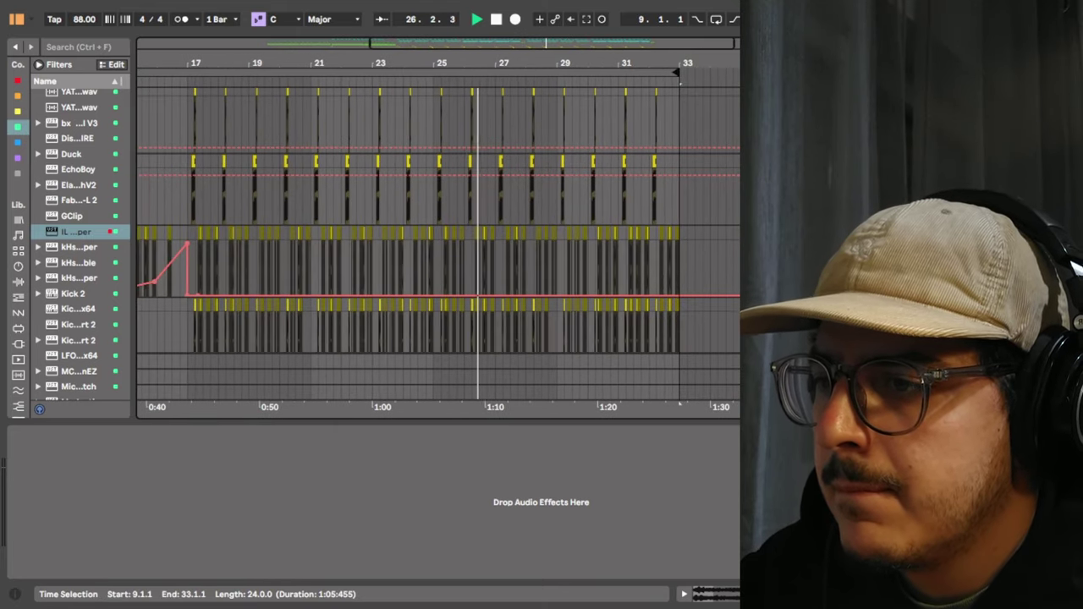
scroll(438, 244, down, 3)
scroll(439, 243, up, 8)
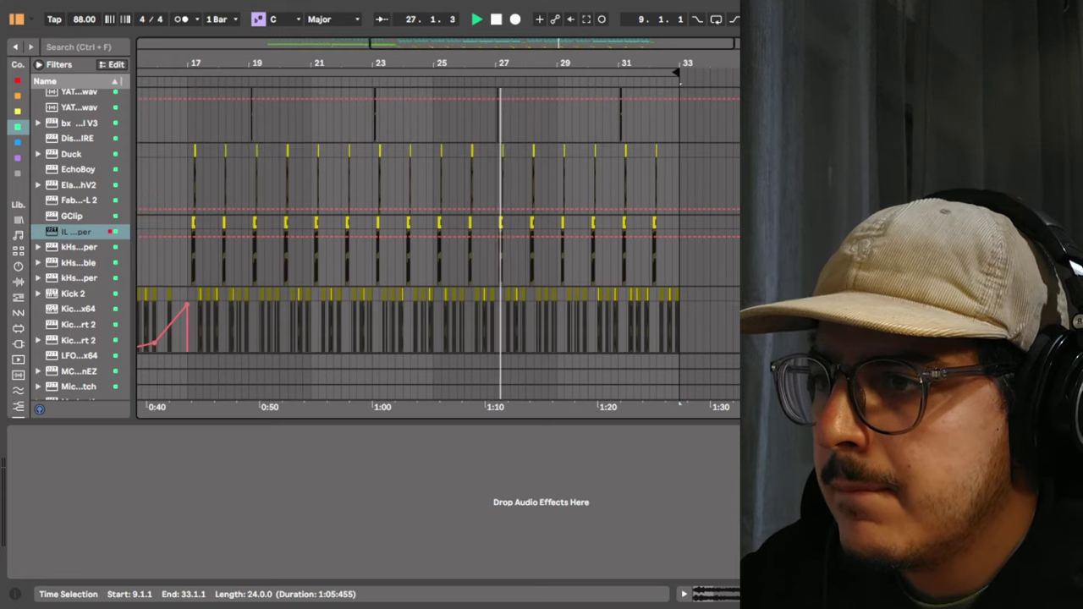
scroll(438, 244, down, 3)
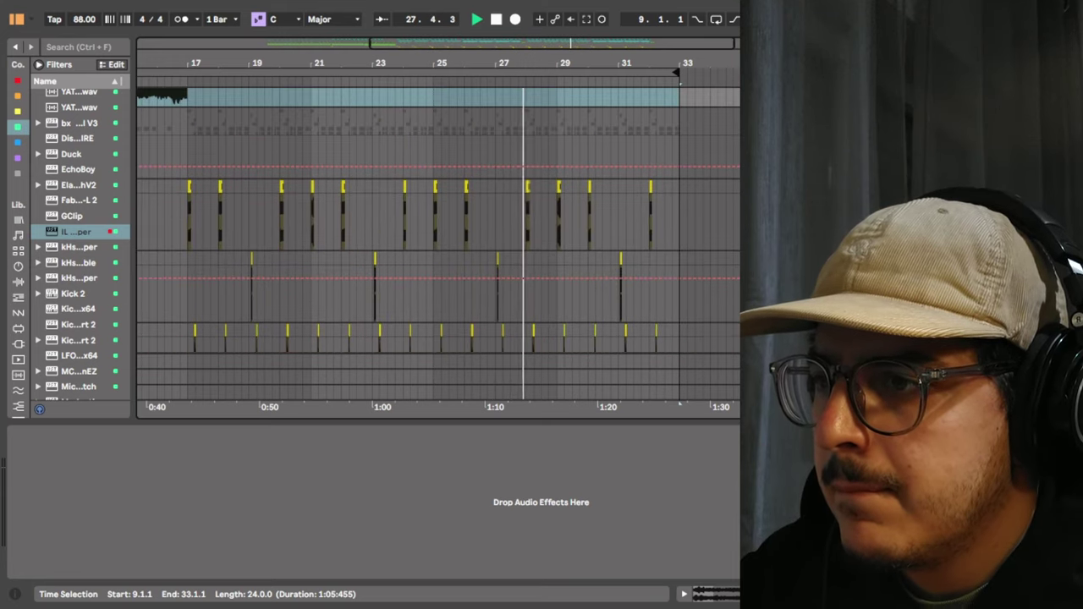
scroll(651, 143, down, 5)
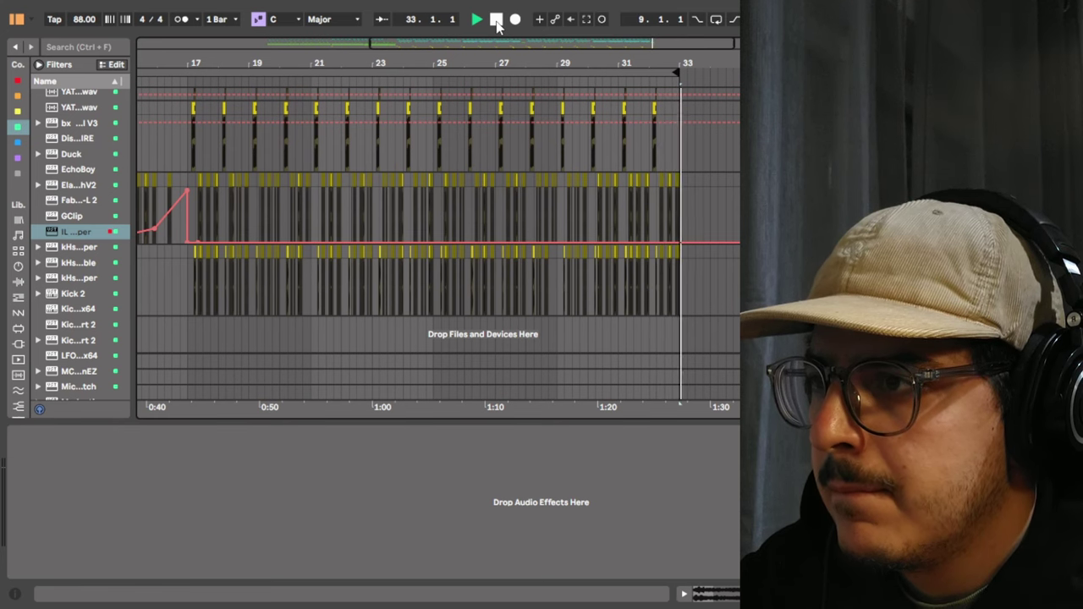
click(497, 22)
Extend the start of the Bristol Tech Bass 16 clip at bar 17 back to 16.4.1, and return it to bar 17.
drag(198, 65, 440, 136)
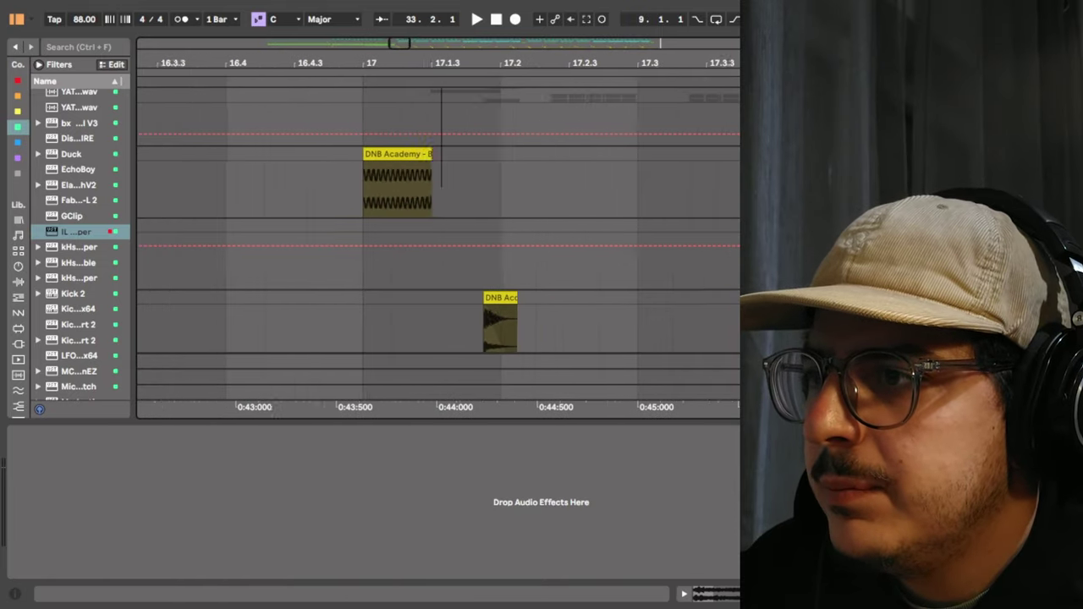
drag(415, 153, 283, 153)
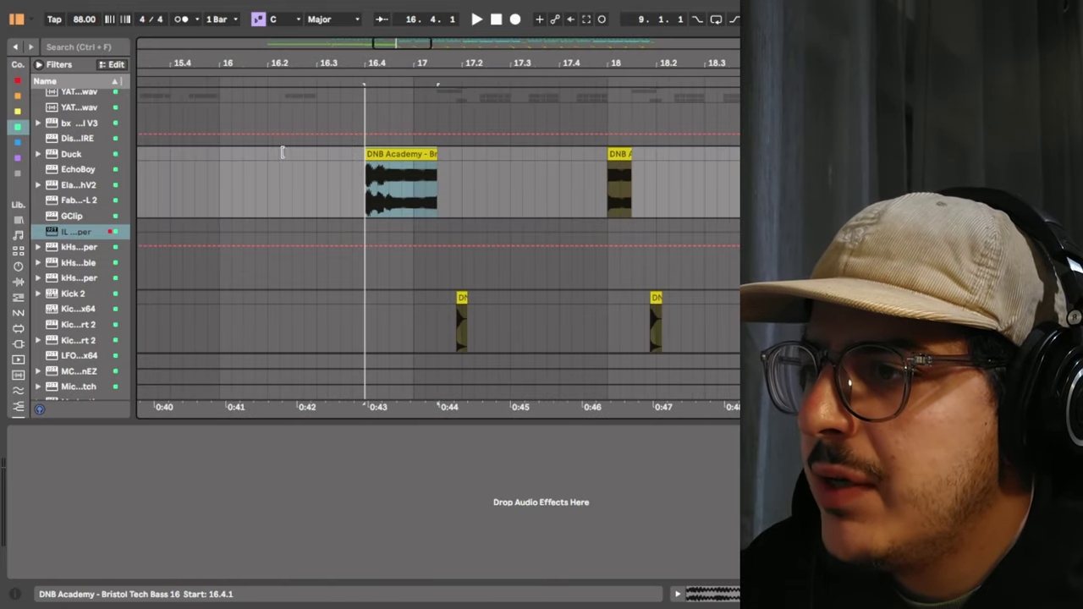
drag(368, 165, 416, 163)
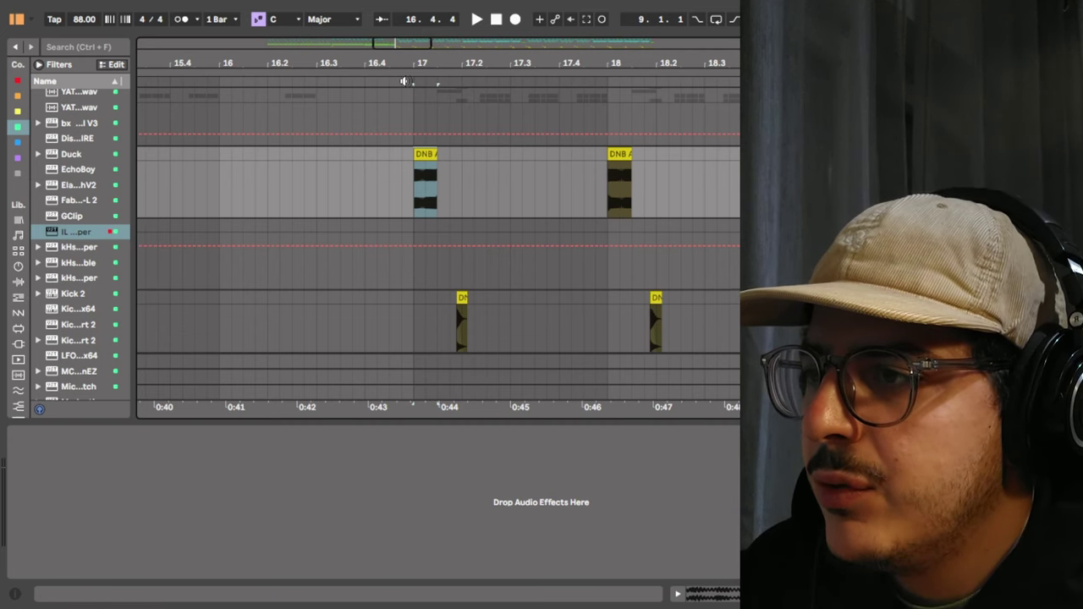
Play the Bristol Tech Bass 16 track from just before bar 17 up to its clip at bar 21, and stop playback.
click(405, 84)
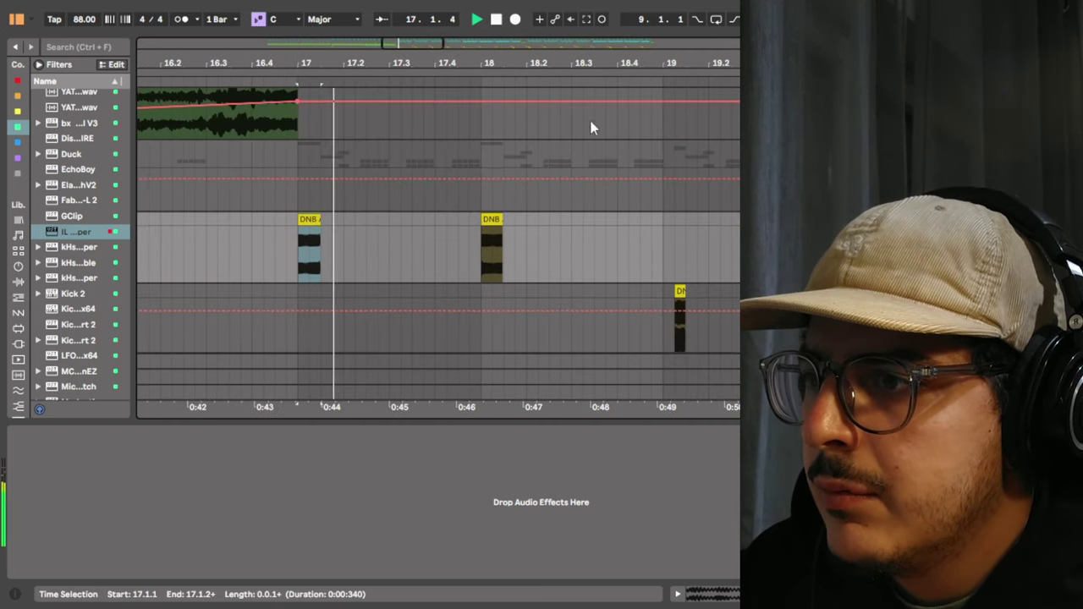
scroll(590, 126, down, 2)
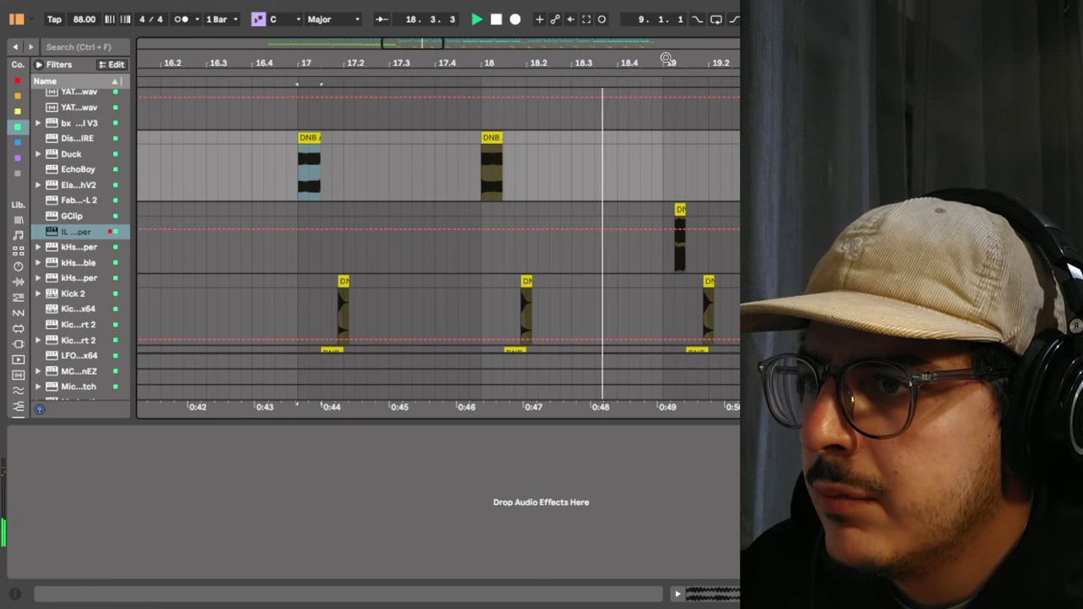
drag(665, 57, 546, 26)
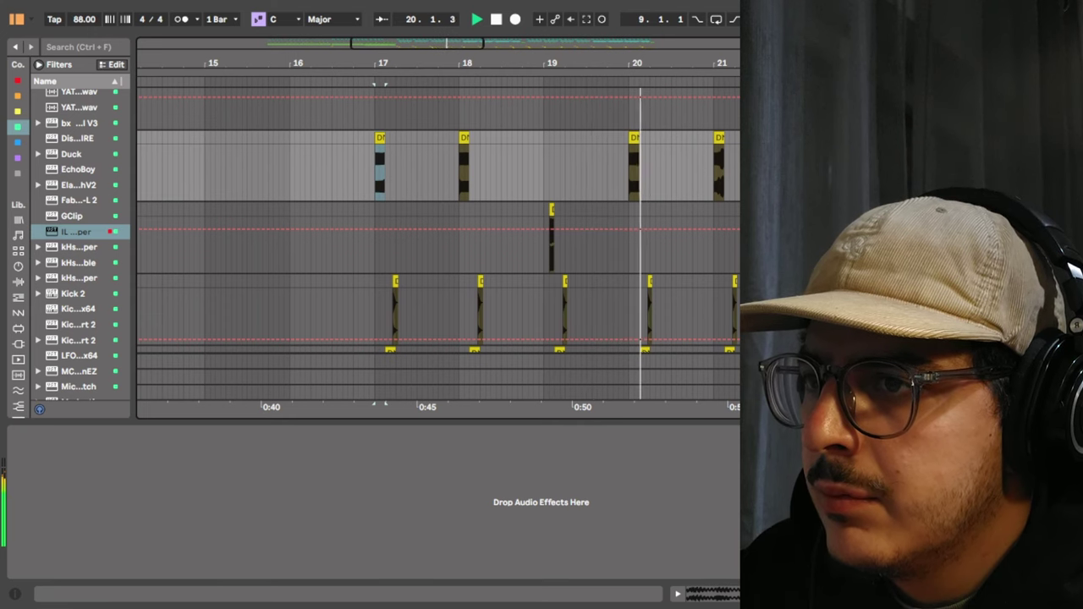
key(plus)
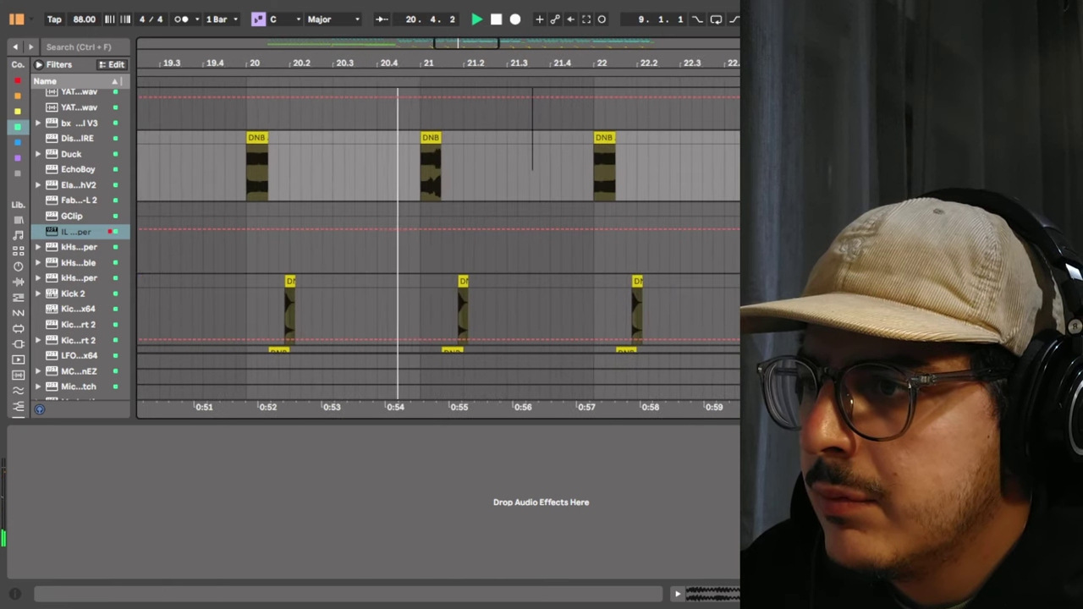
drag(448, 66, 447, 38)
click(497, 21)
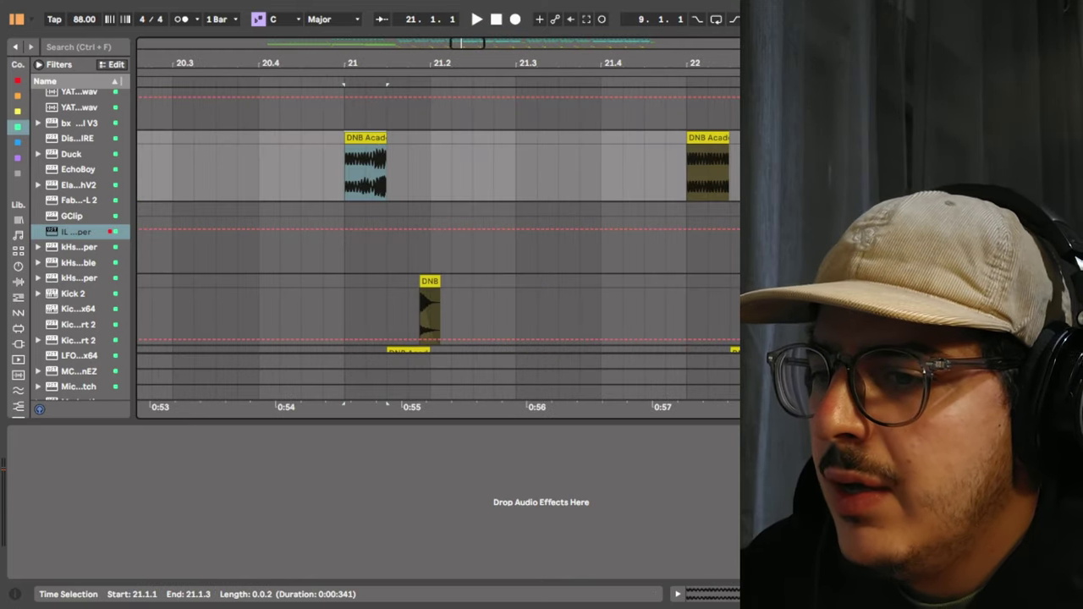
Compare the Bristol Tech Bass 16 clip at bar 21 unreversed and reversed, leave it reversed, and play it.
key(shift+Tab)
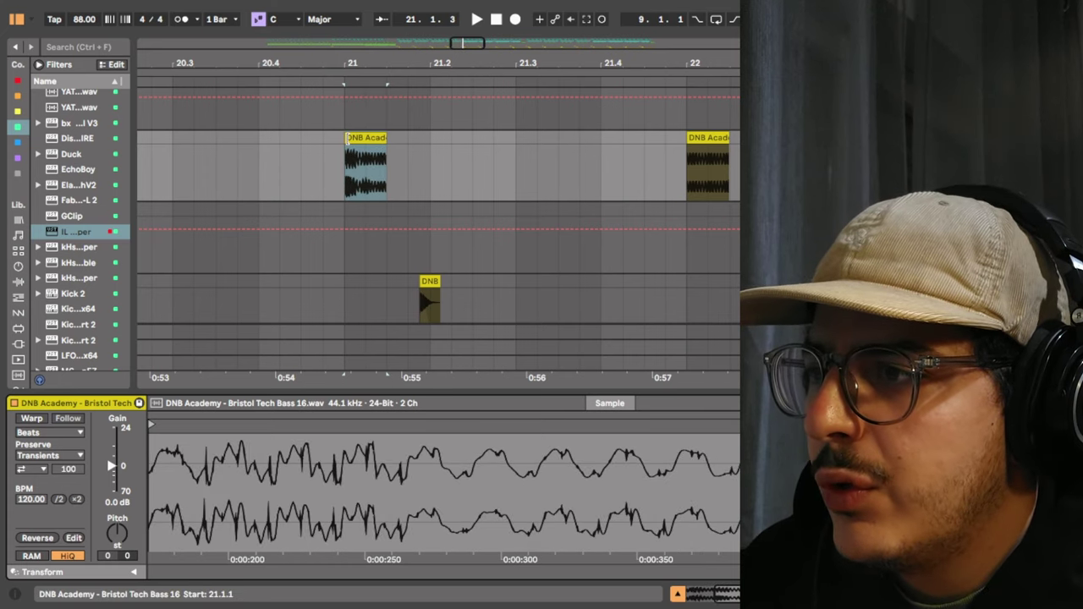
click(37, 538)
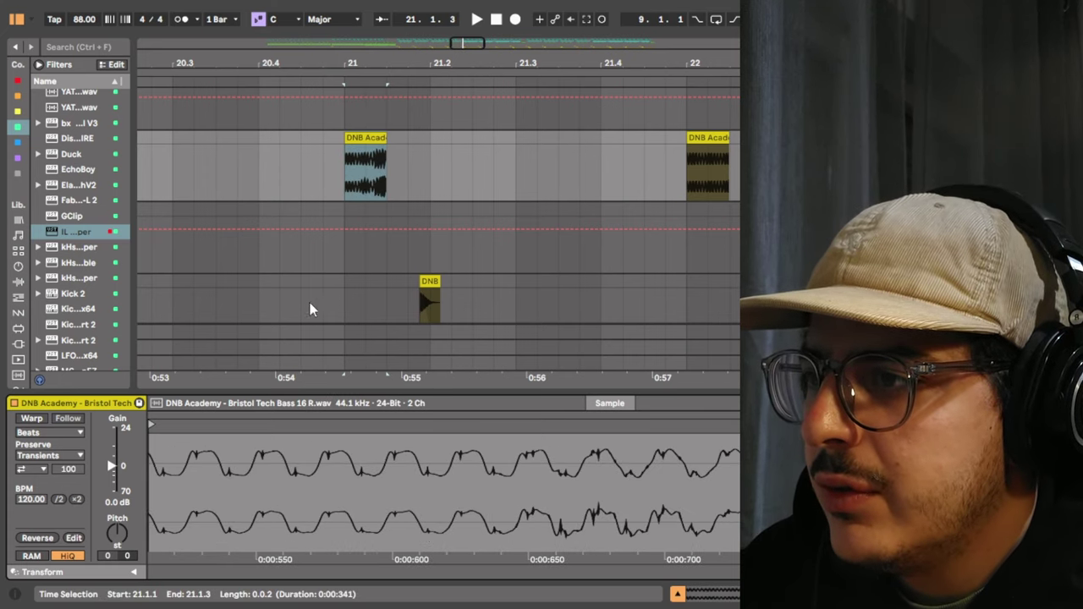
click(338, 84)
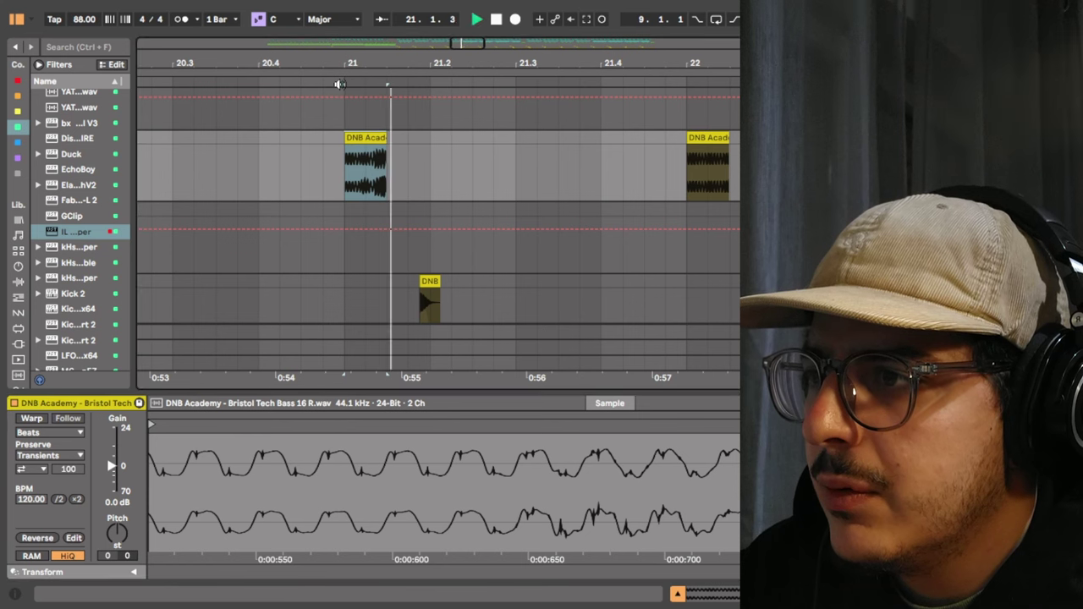
drag(380, 68, 414, 16)
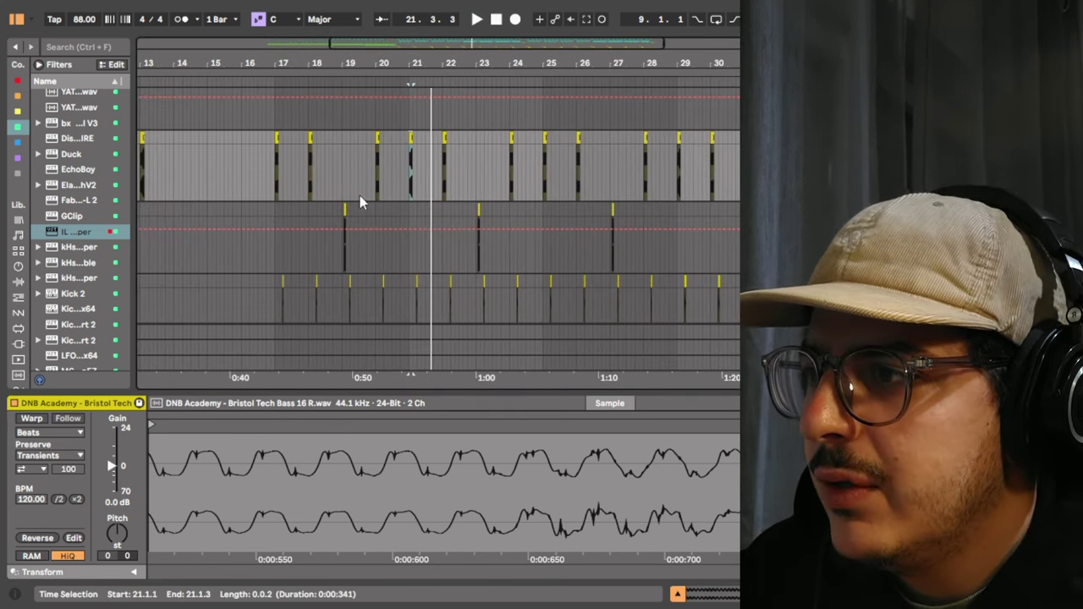
Highlight the range from 17.1.2 to 19.1.3 on the Bass 16 track and the track below, and play the area around bar 19.
drag(276, 182, 346, 178)
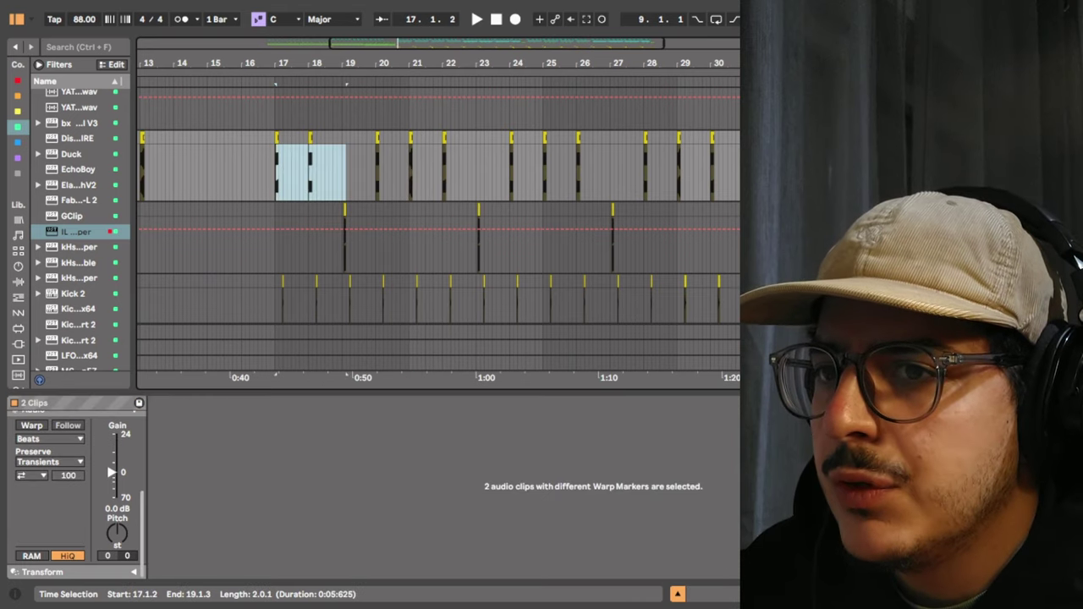
key(ctrl+e)
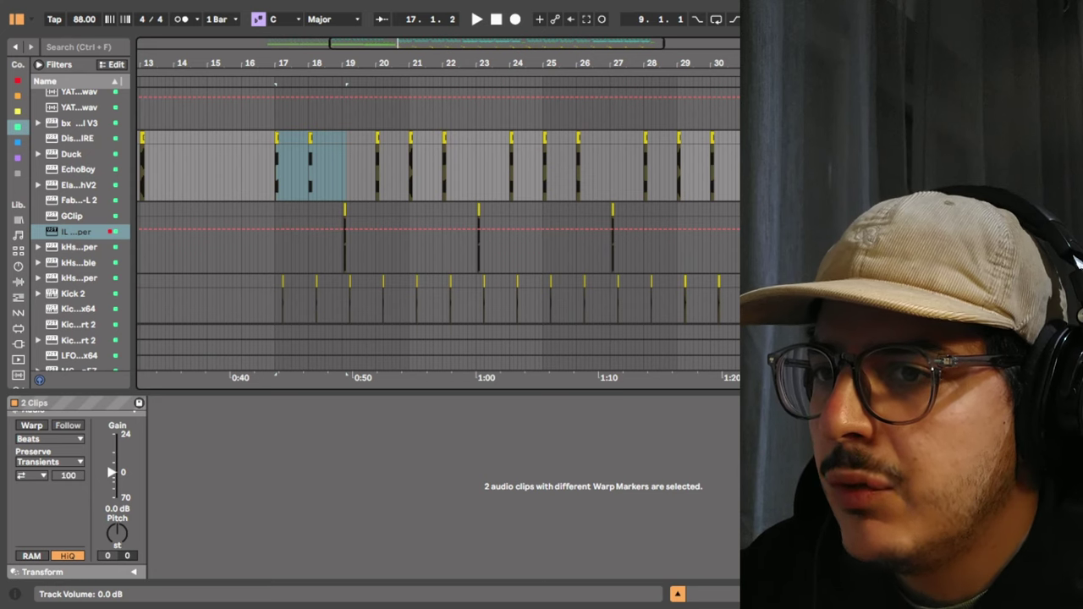
key(Down)
drag(347, 63, 370, 138)
scroll(362, 84, down, 3)
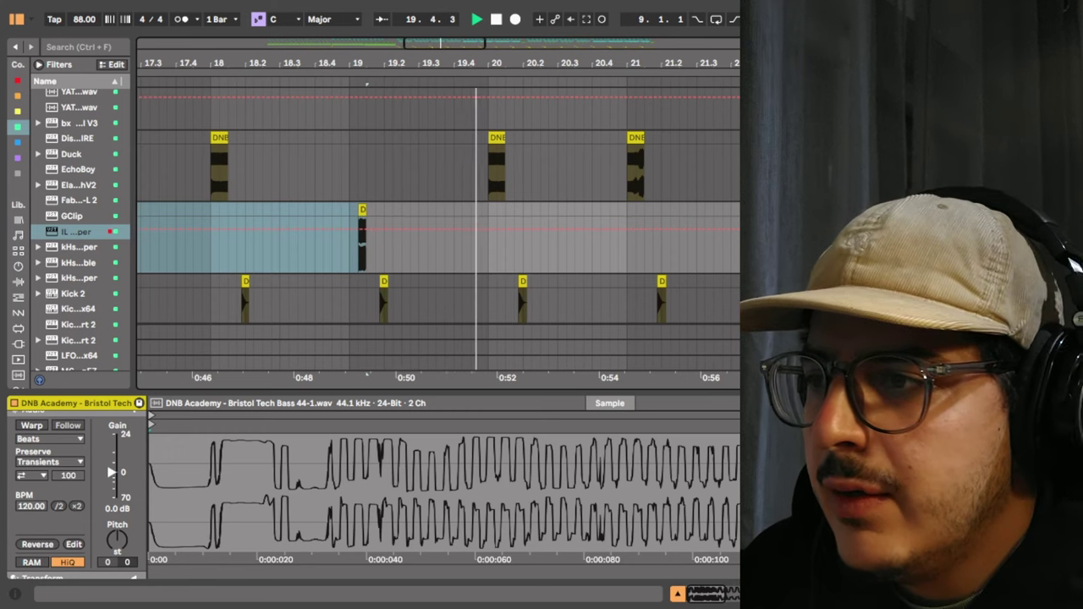
Extend the end of the Bristol Tech Bass 44 clip after bar 19 to 19.2.2, play it, and trim it back to about 19.1.3.
drag(366, 209, 394, 210)
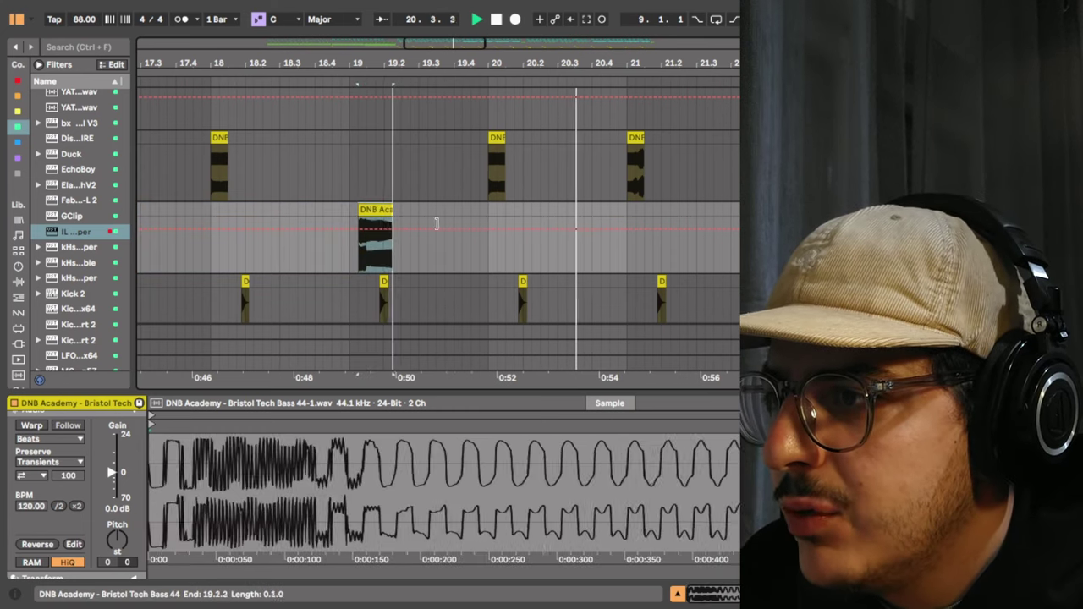
drag(366, 64, 367, 127)
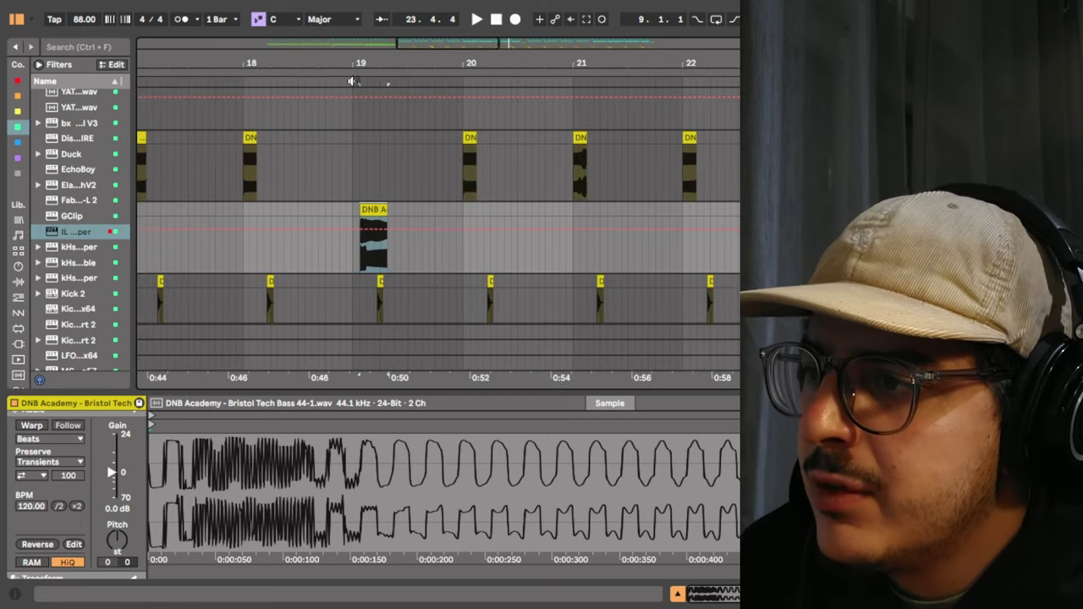
click(353, 81)
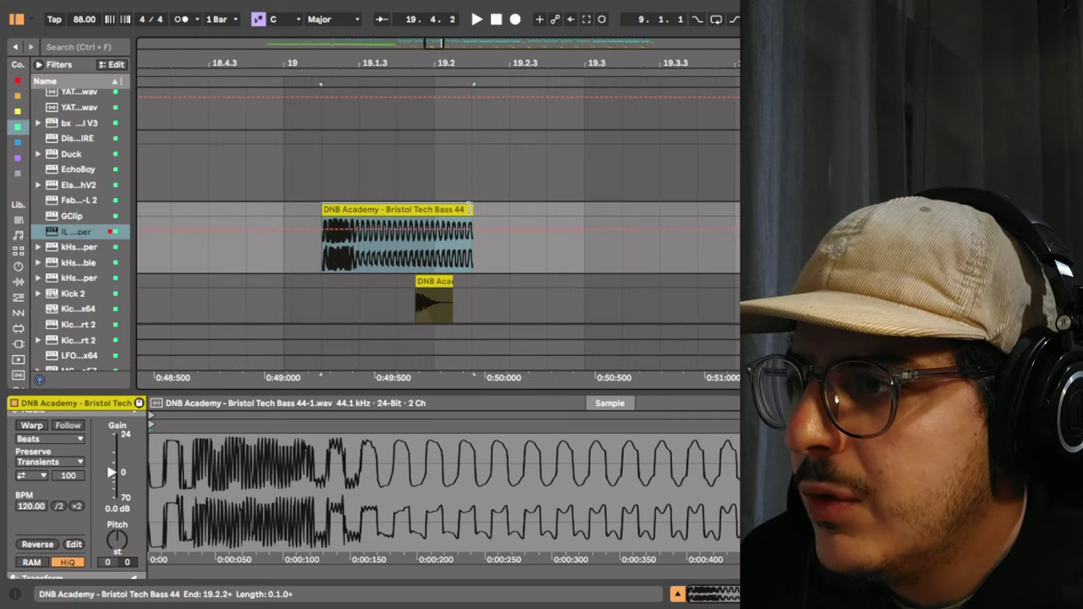
drag(473, 210, 358, 212)
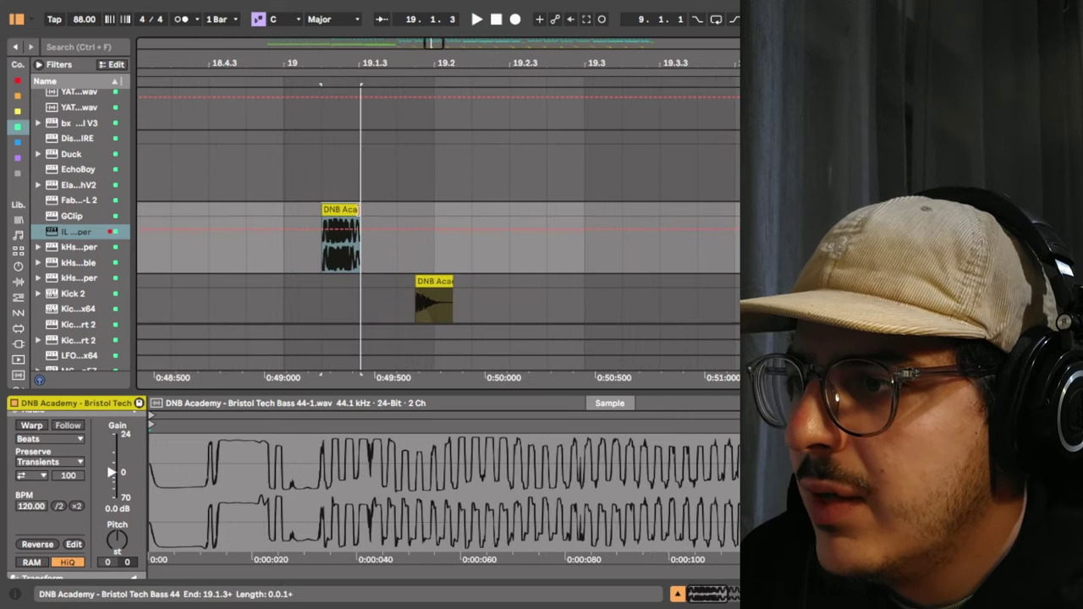
drag(427, 63, 427, 17)
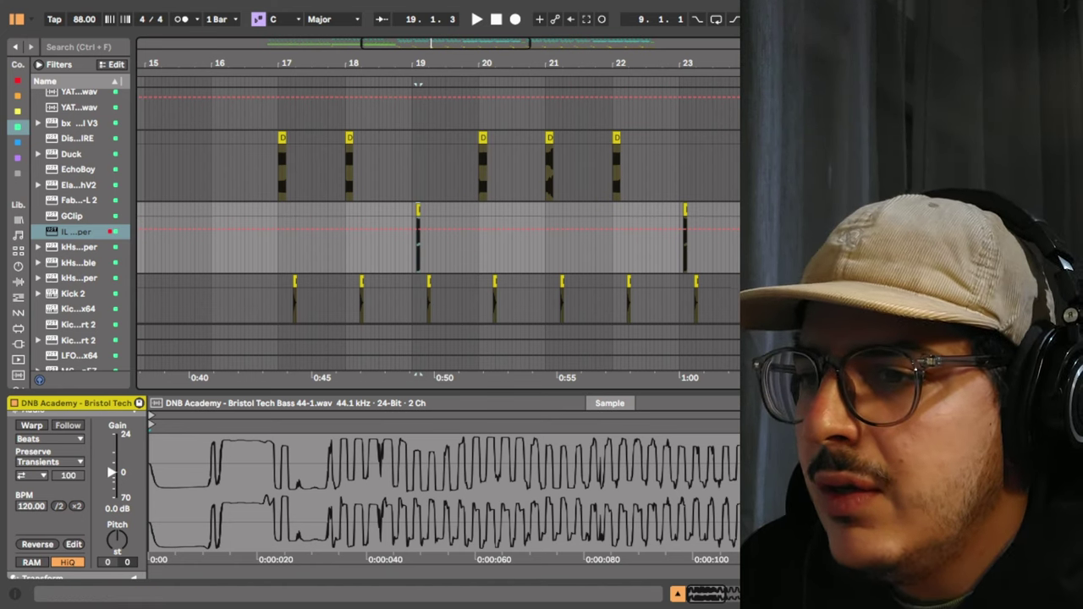
Play the track below the Bristol Tech Bass 44 track from bar 17 past its first clip, and stop playback.
key(Down)
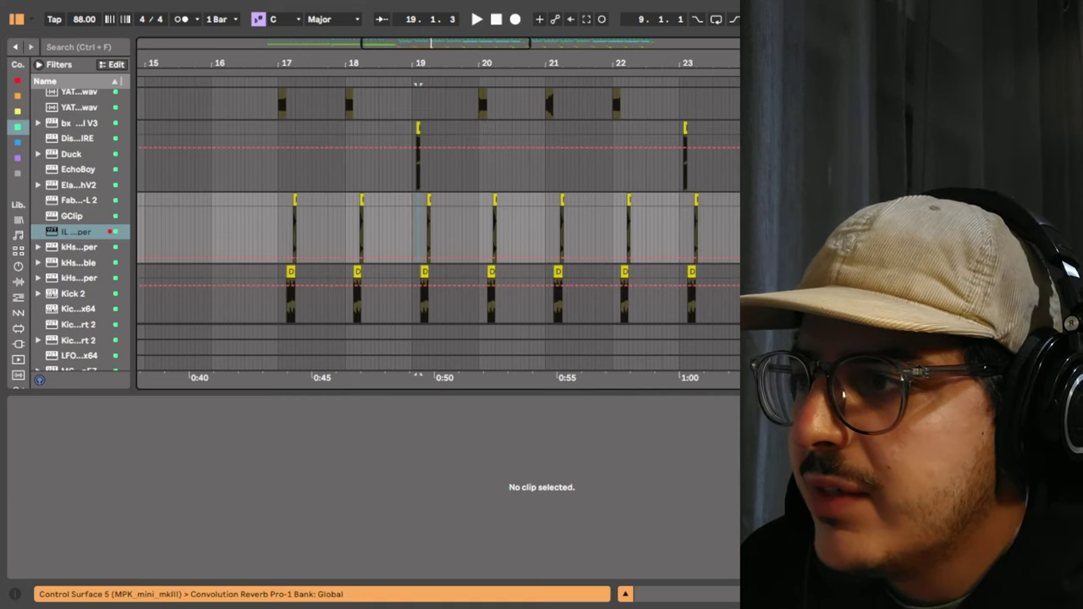
drag(321, 62, 331, 82)
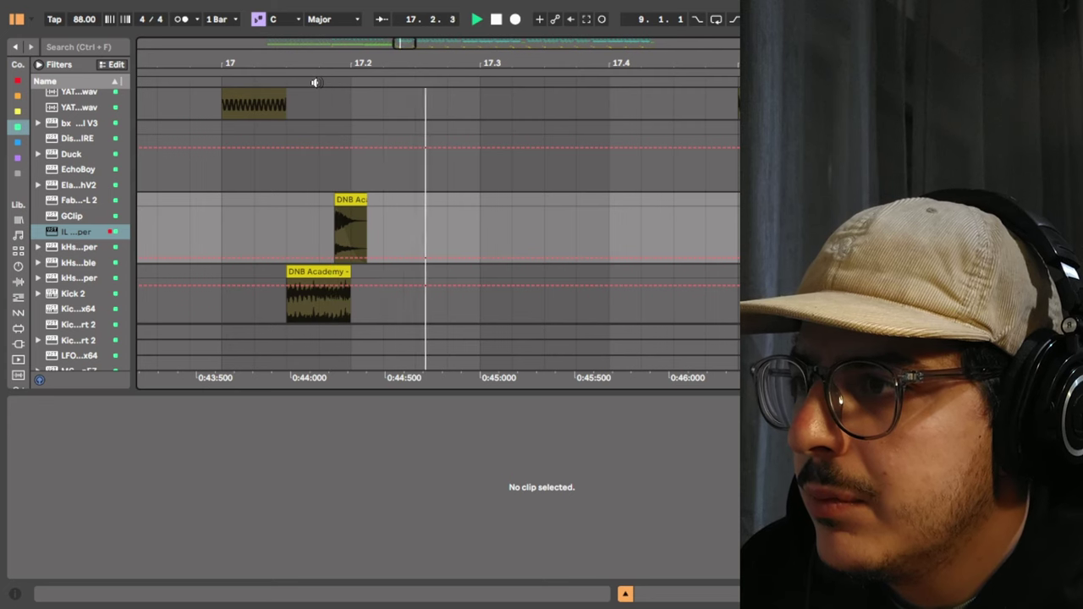
click(497, 21)
Extend the start of the Bristol Tech Bass 25 clip back to 17.1.1, play it, and trim it back to 17.1.4.
click(350, 227)
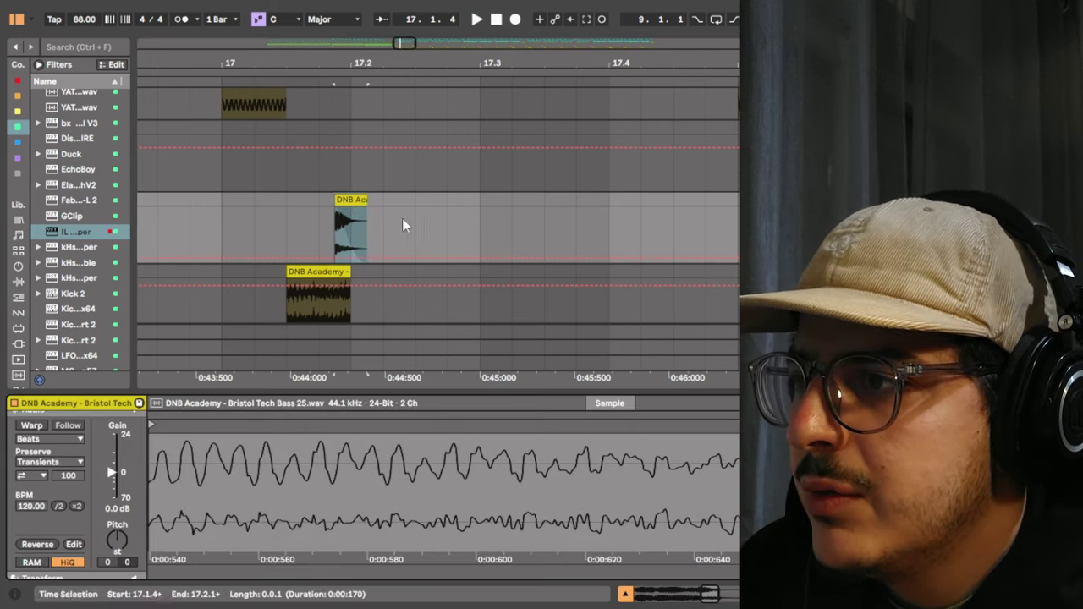
drag(335, 202, 233, 201)
click(212, 83)
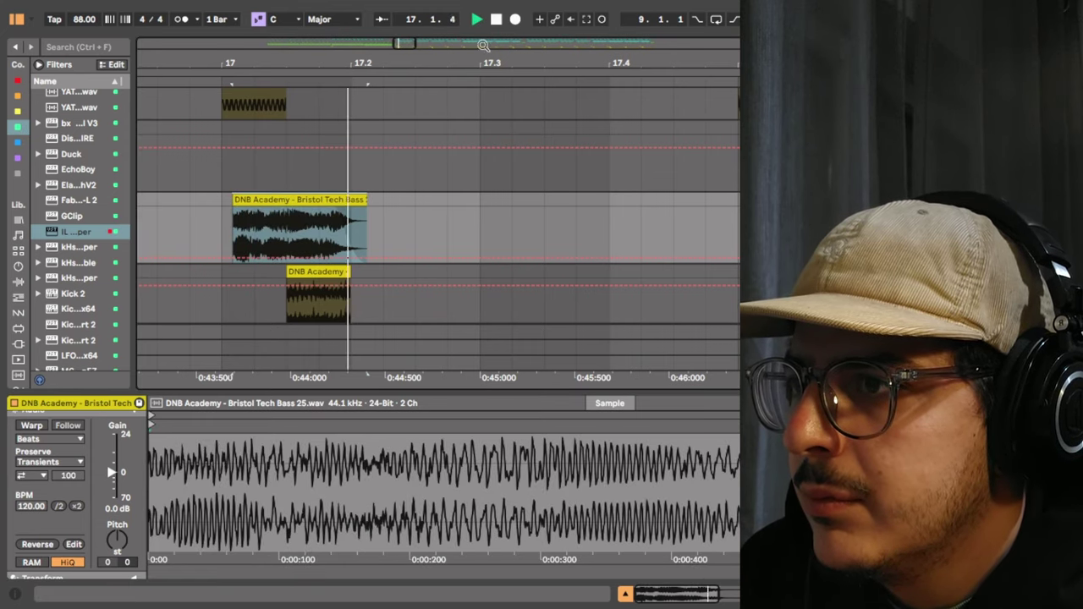
click(497, 20)
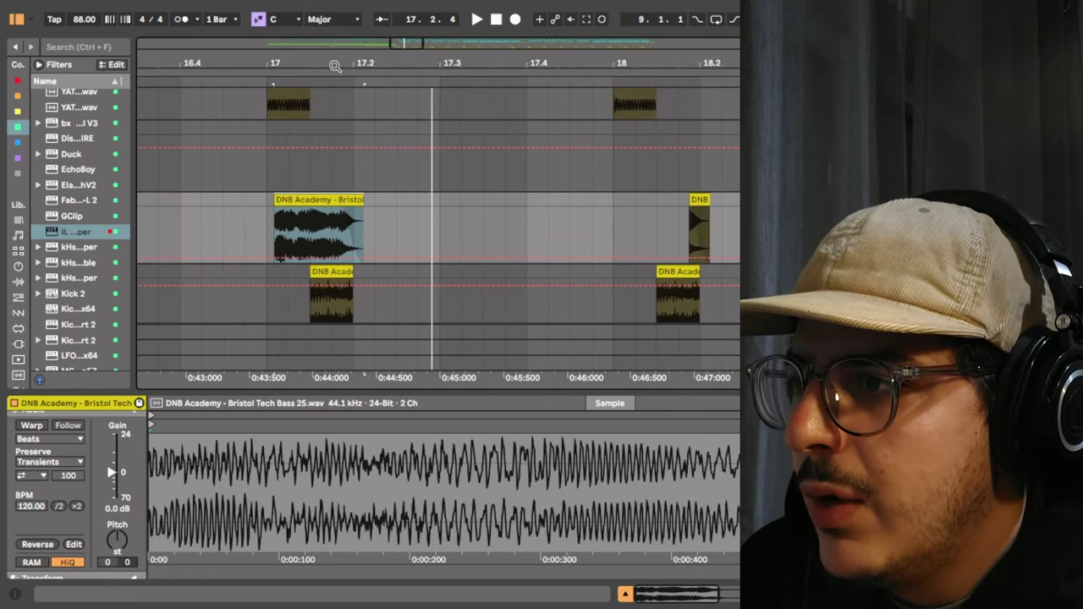
drag(336, 65, 321, 104)
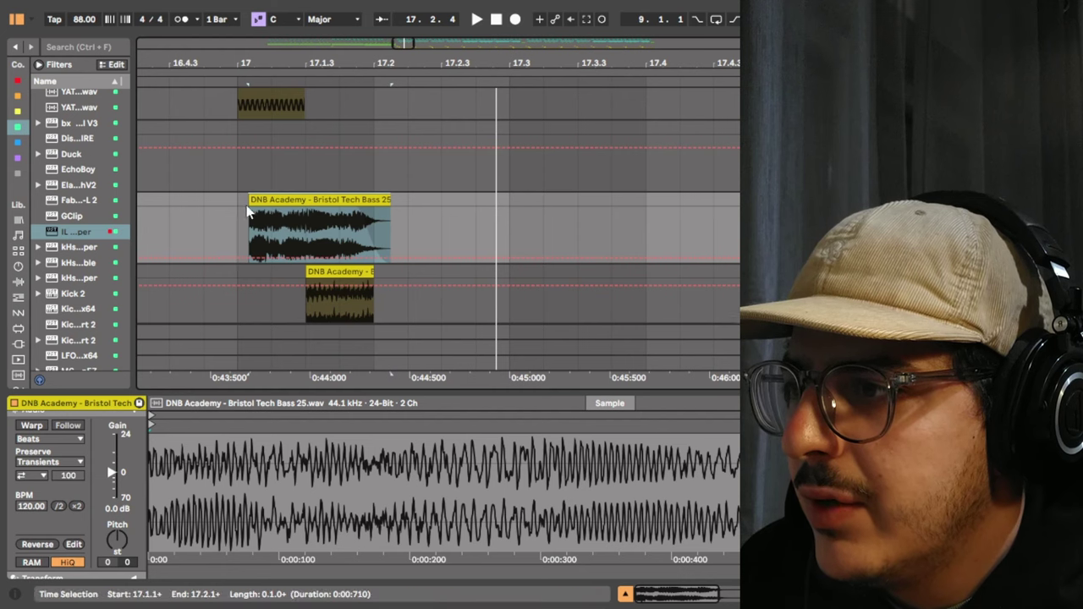
drag(249, 201, 298, 203)
drag(298, 203, 352, 203)
Play the Bristol Tech Bass 25 track from bar 17 and show its Convolution Reverb Pro-1 settings.
click(340, 82)
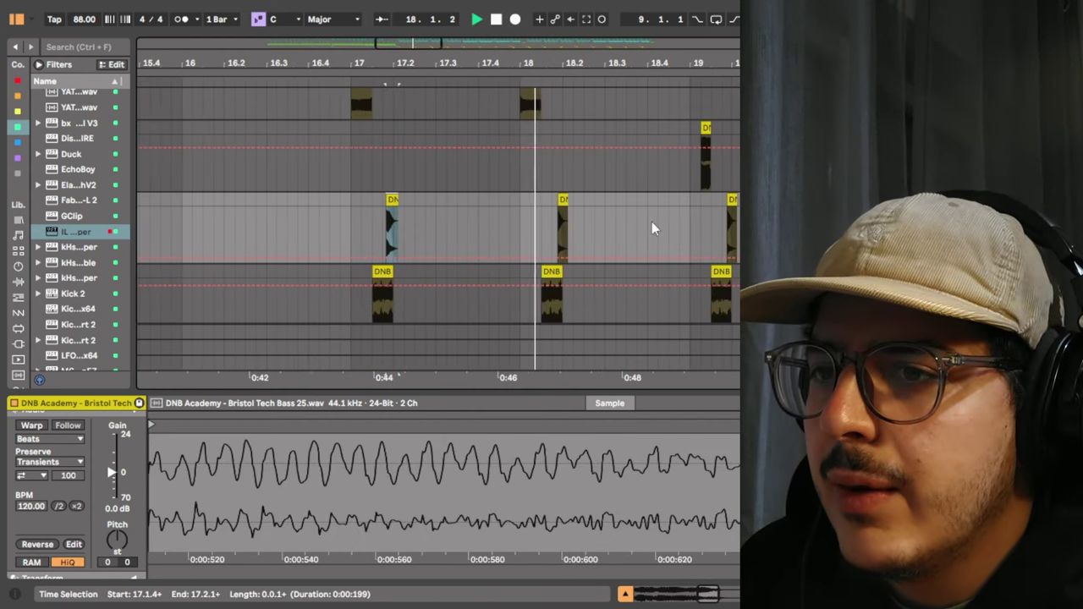
key(space)
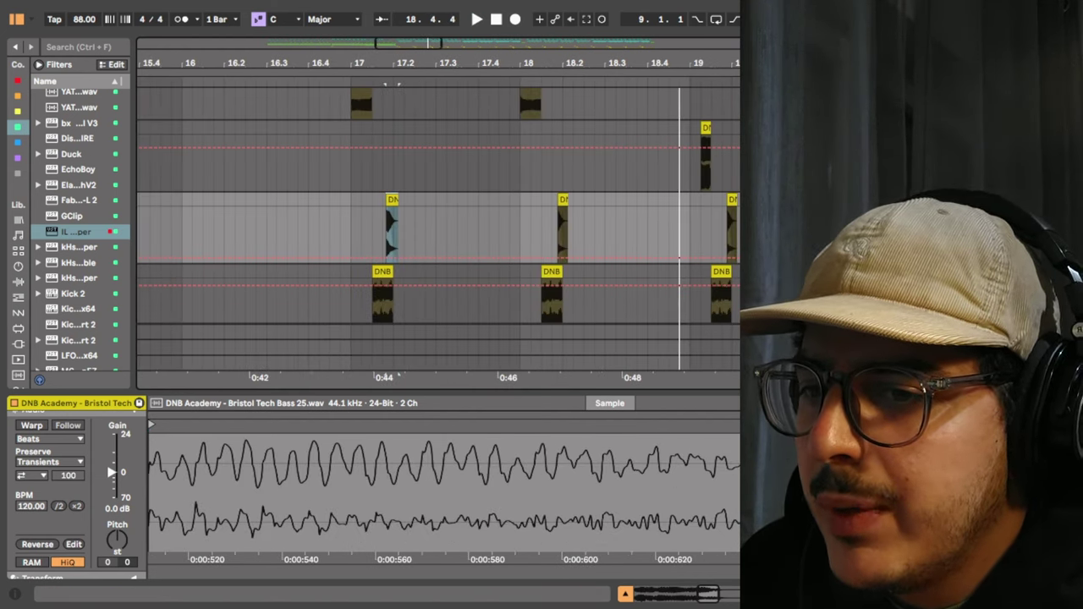
key(shift+Tab)
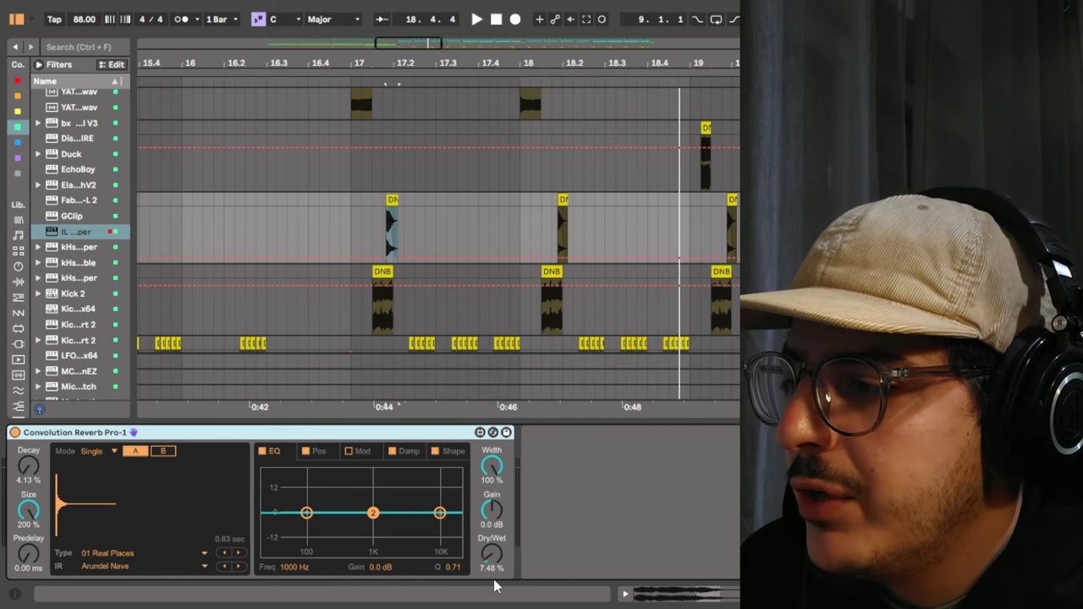
click(352, 351)
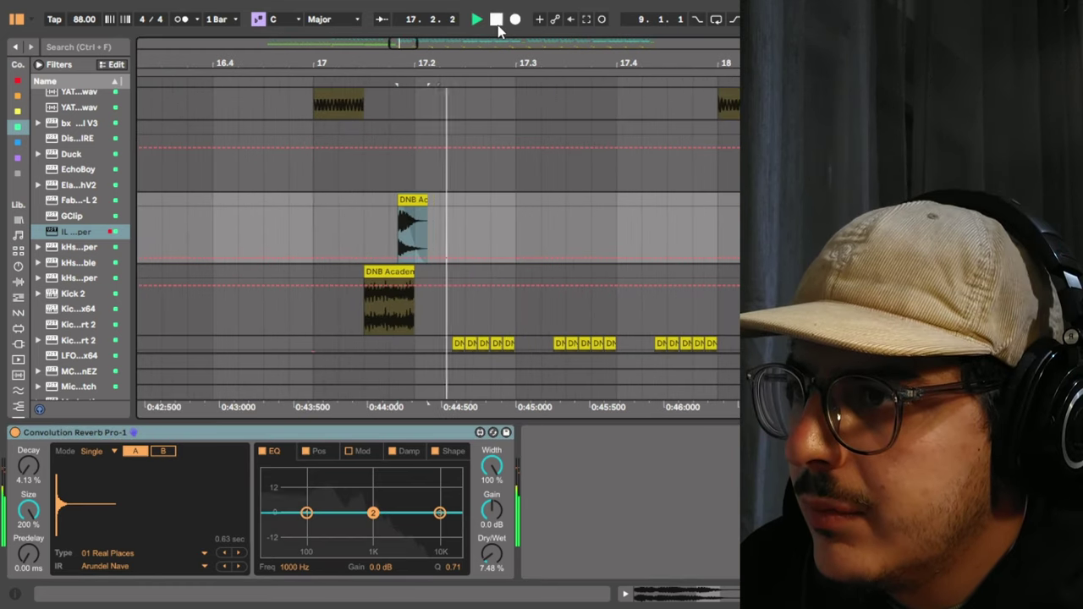
Extend the start of the Bristol Tech Bass 14 clip back to 16.2.2, play it, and trim it back to 17.1.3.
click(389, 274)
key(space)
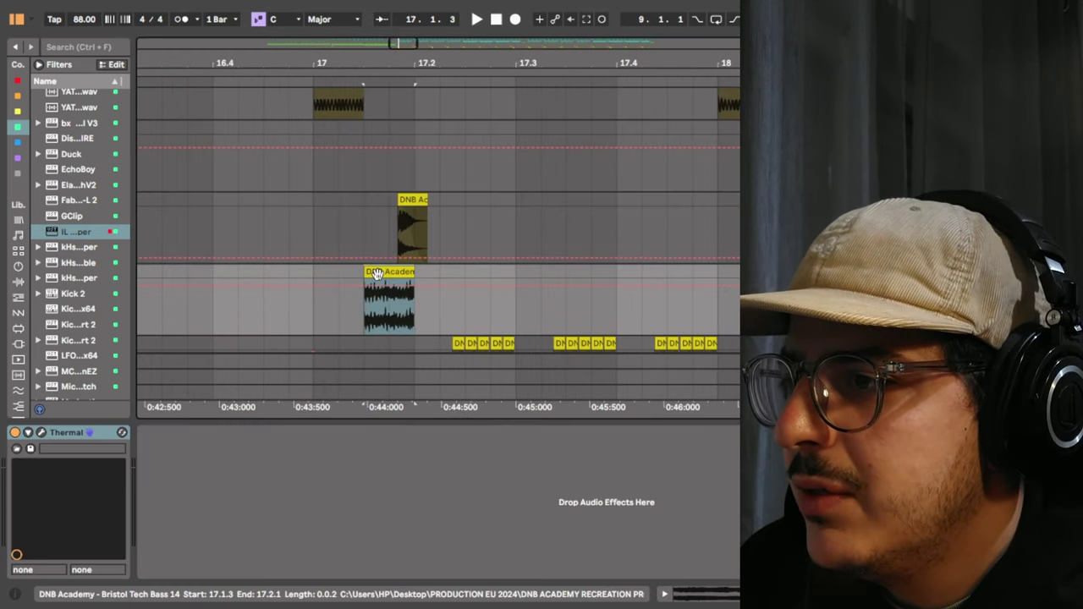
mouse_move(369, 275)
mouse_down()
mouse_move(140, 275)
mouse_move(369, 284)
mouse_up()
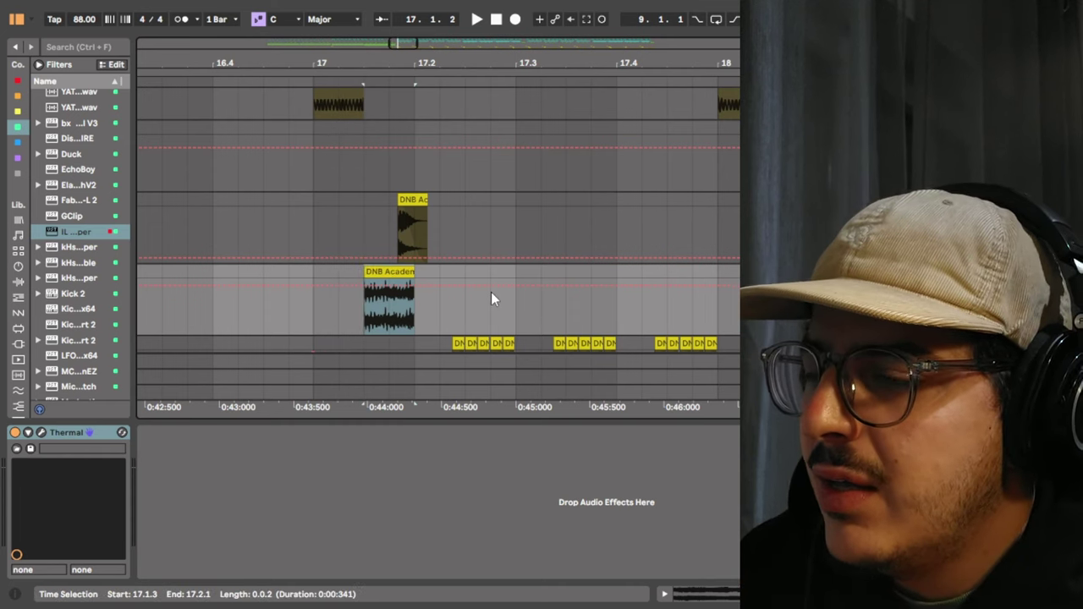
mouse_move(405, 65)
mouse_down()
mouse_move(403, 127)
mouse_move(401, 77)
mouse_up()
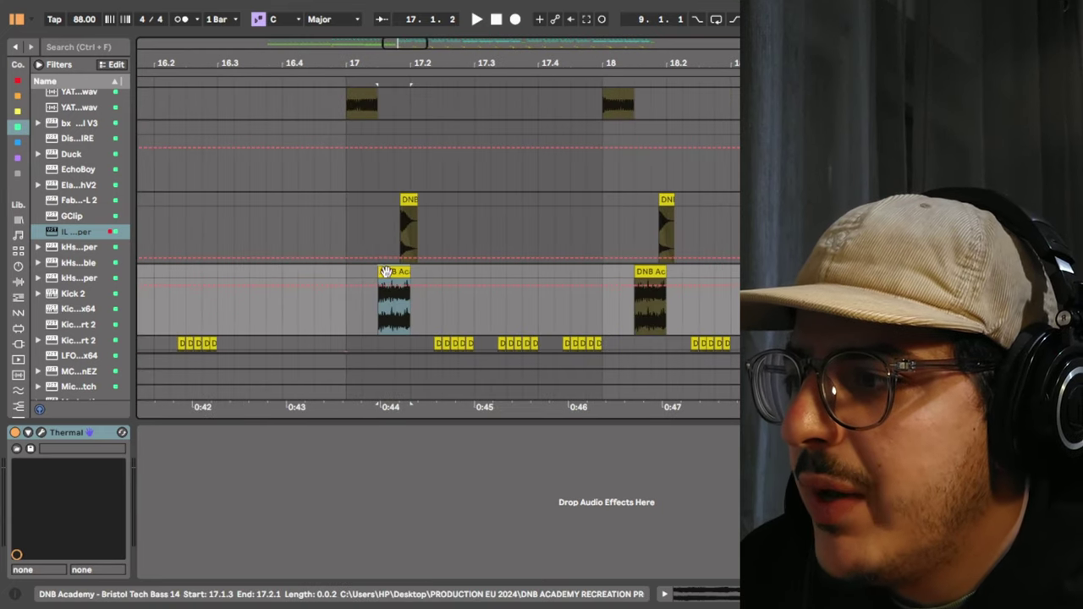
drag(385, 272, 170, 272)
key(space)
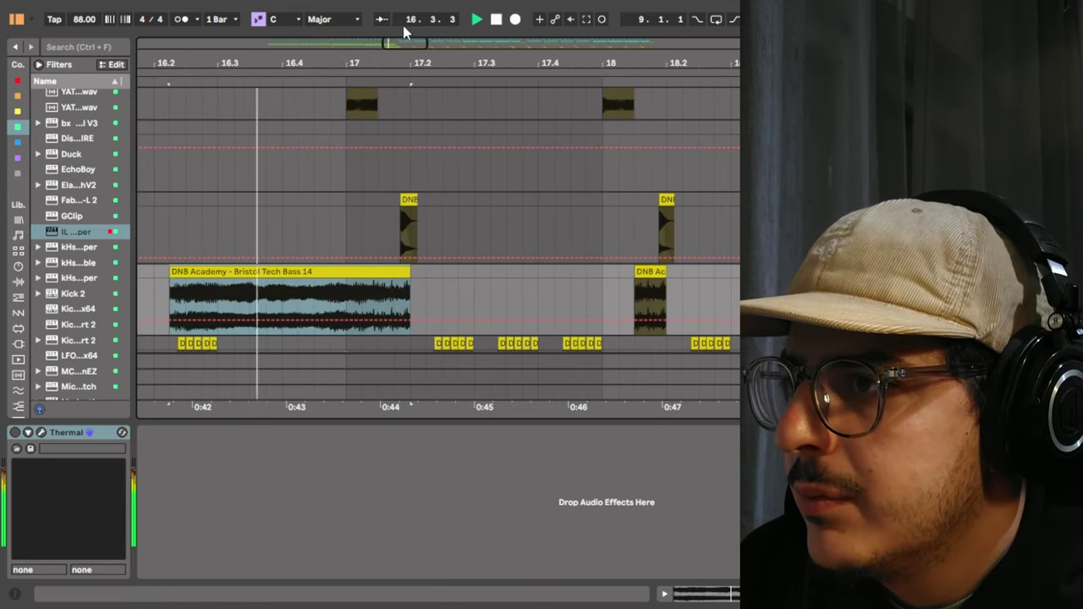
click(495, 19)
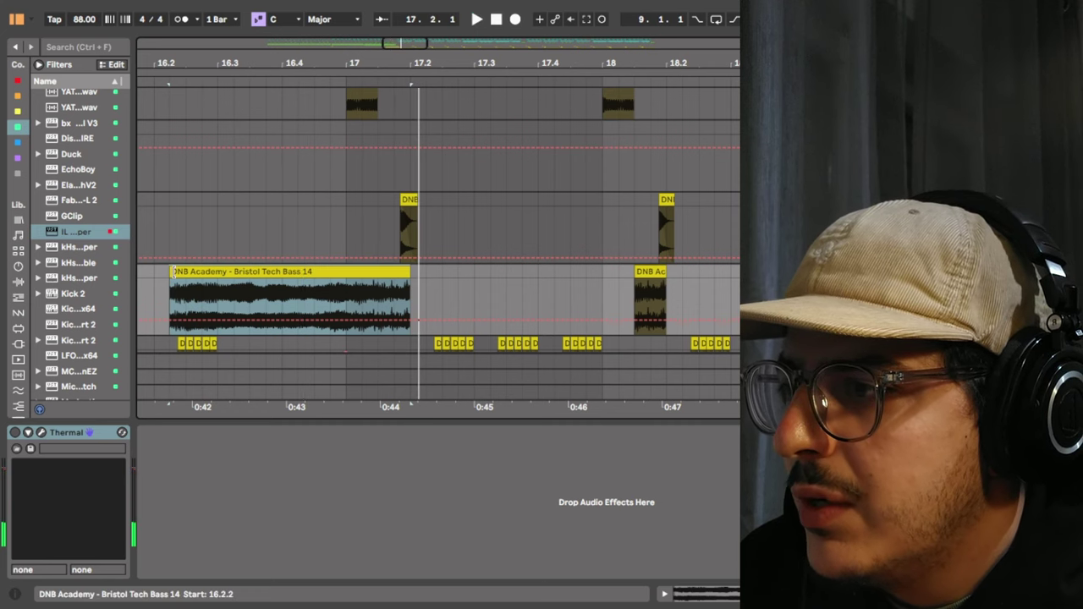
drag(171, 296, 380, 297)
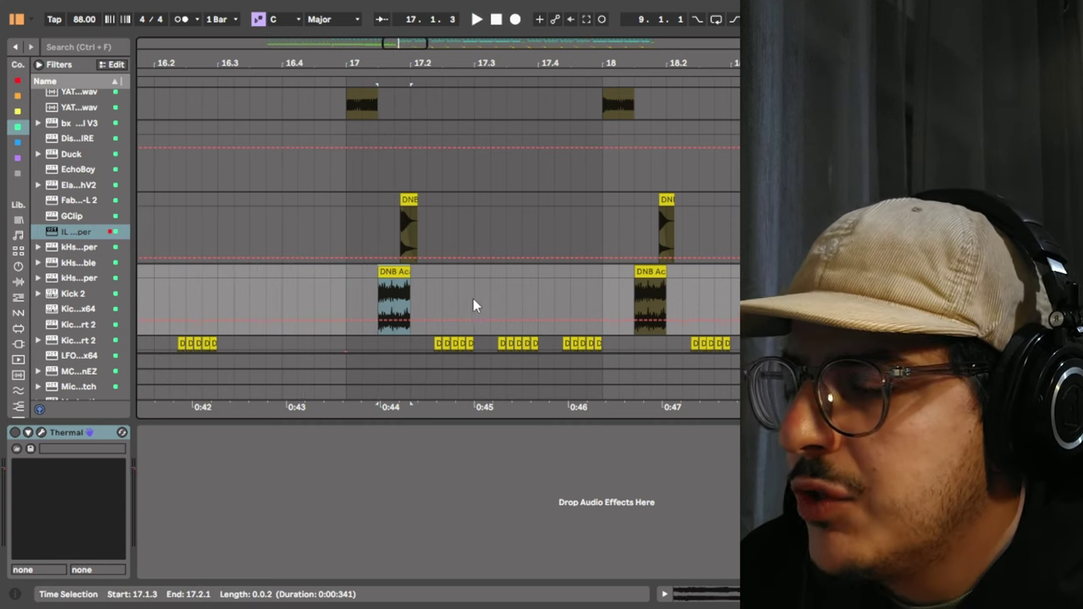
Play the layered bass tracks together from bar 17 through bar 24, and stop playback.
drag(384, 68, 355, 78)
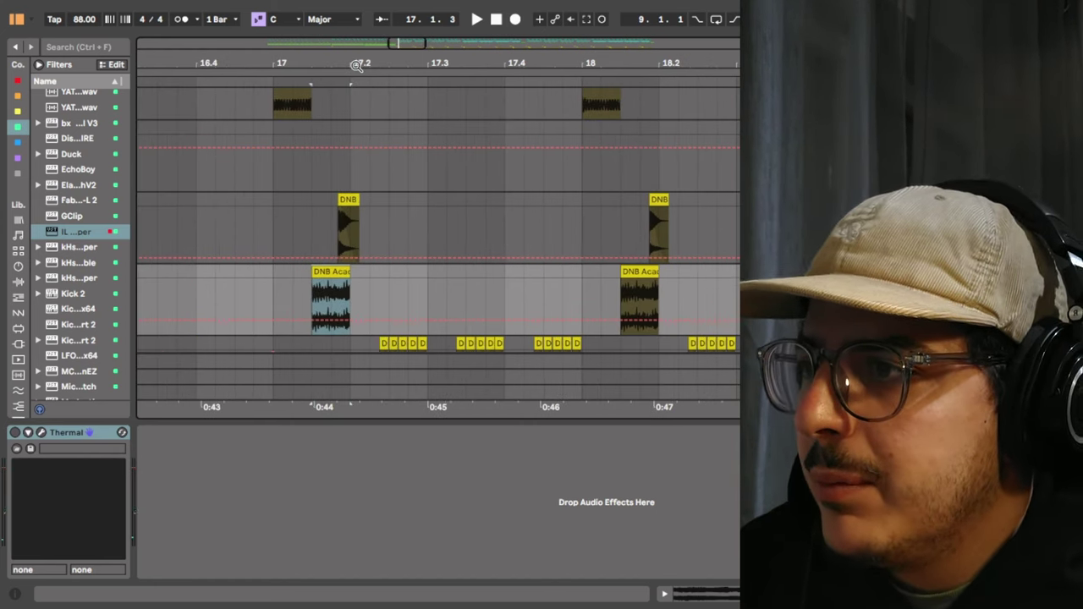
drag(357, 66, 260, 56)
scroll(488, 193, down, 3)
scroll(339, 152, up, 5)
scroll(254, 127, down, 3)
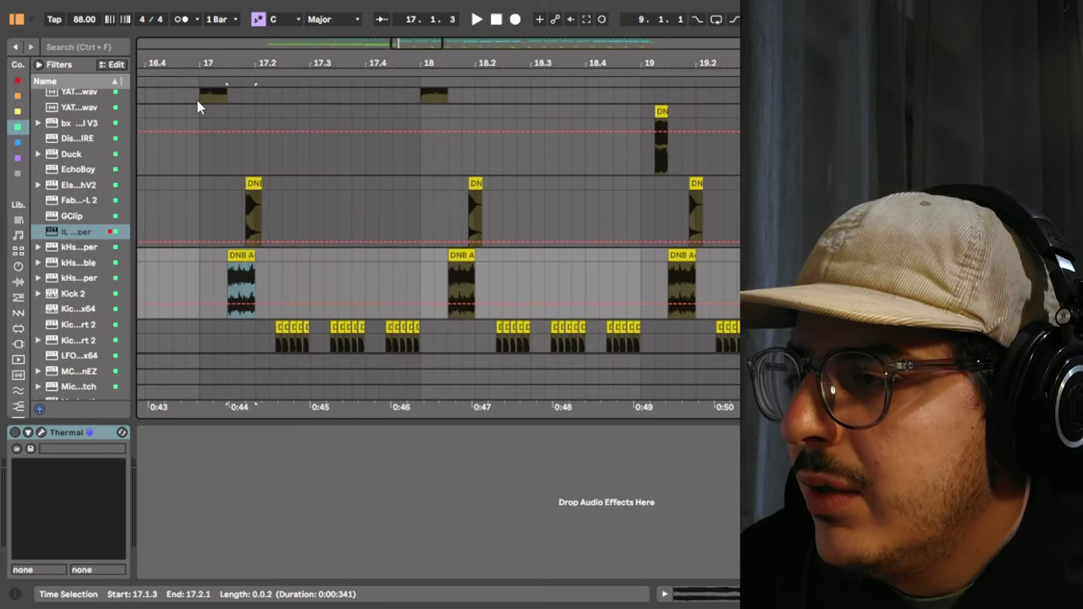
key(space)
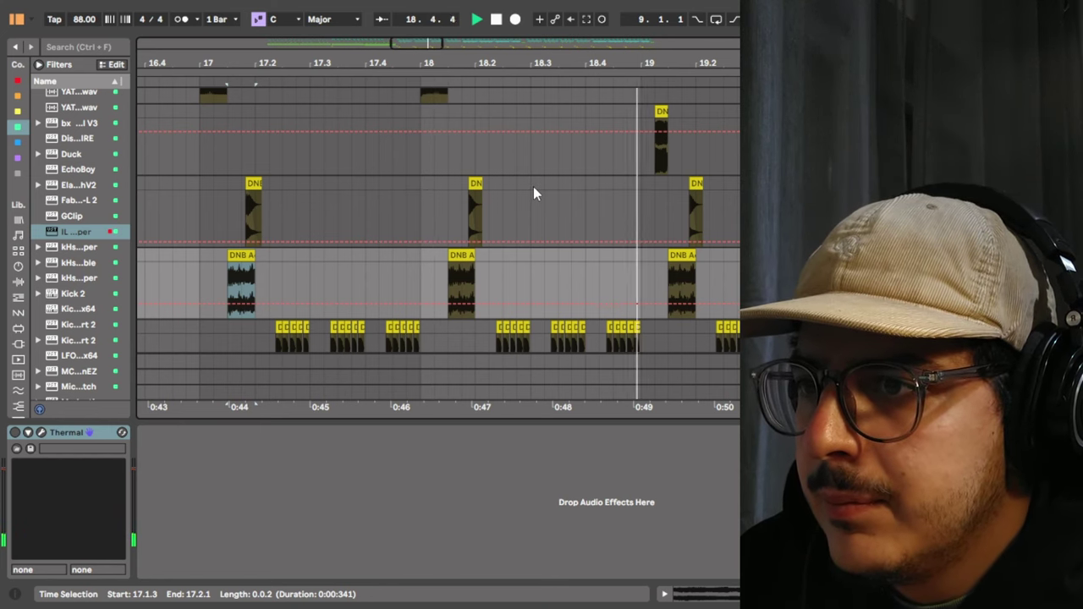
click(528, 63)
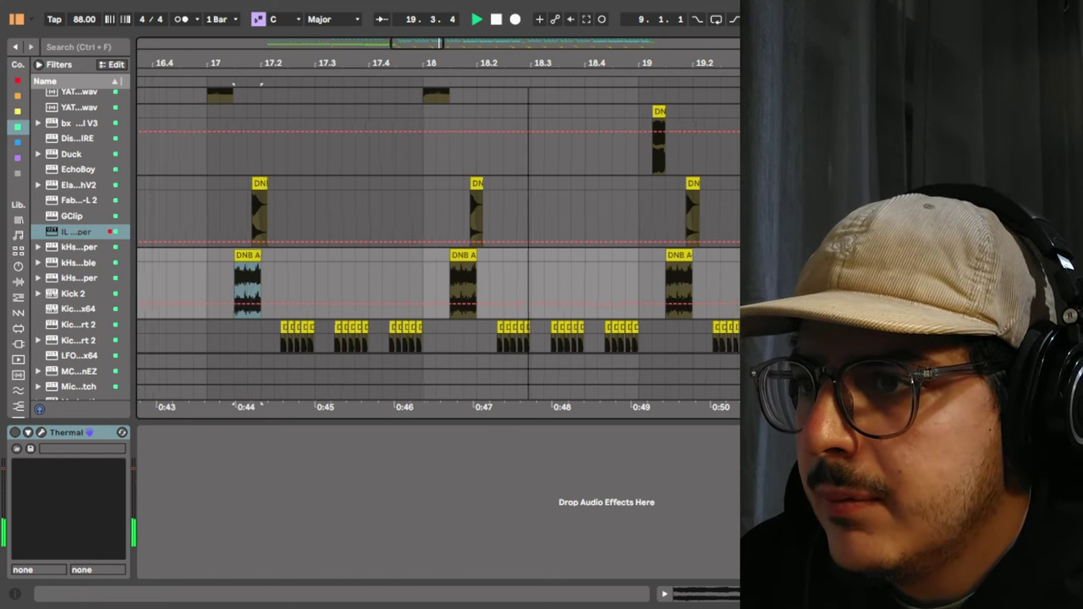
drag(528, 63, 402, 19)
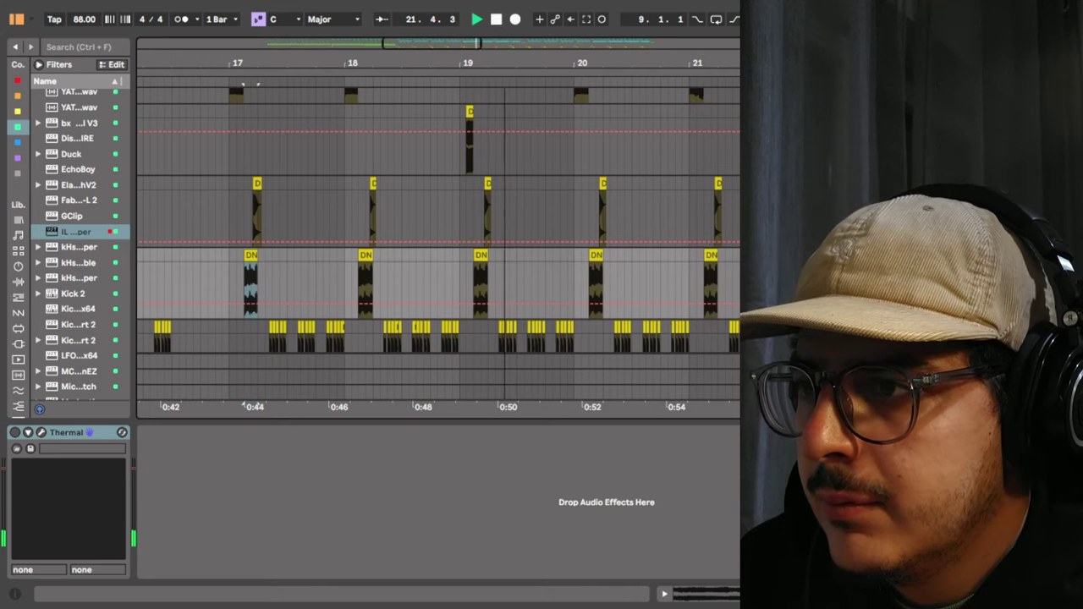
key(minus)
key(minus)
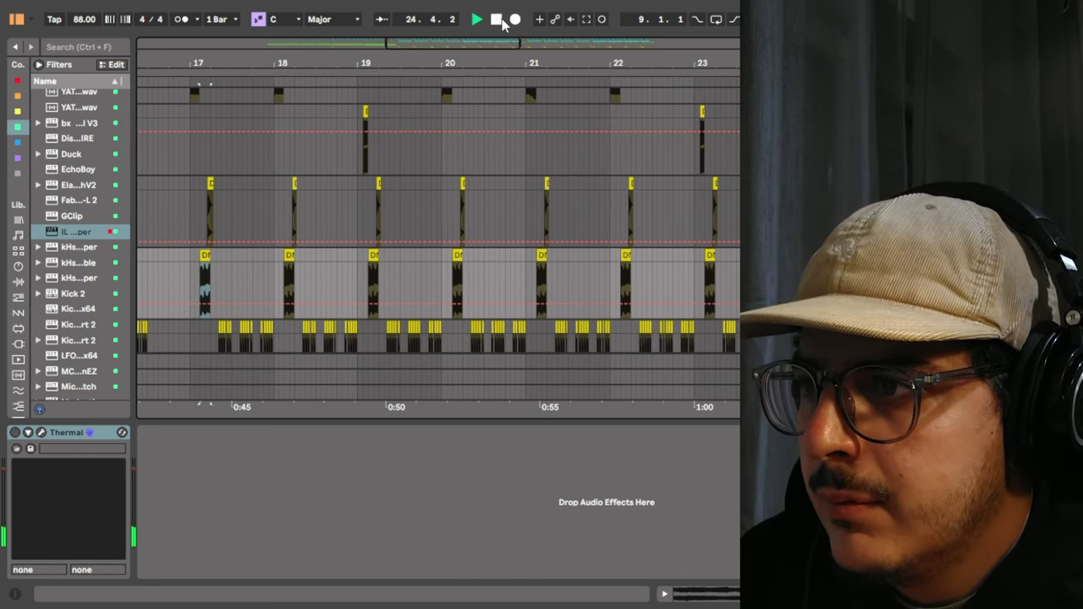
click(499, 21)
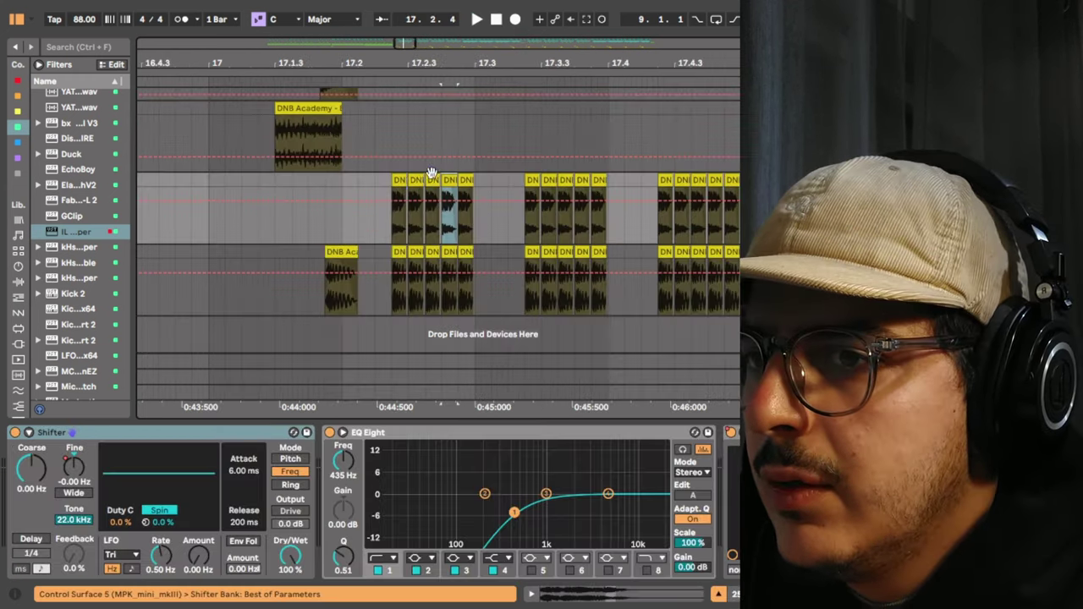
Extend the start of the first repeated Bristol Tech Bass 25 clip to about 17.1.3, play it looped, and trim it back to about 17.2.2.
click(397, 178)
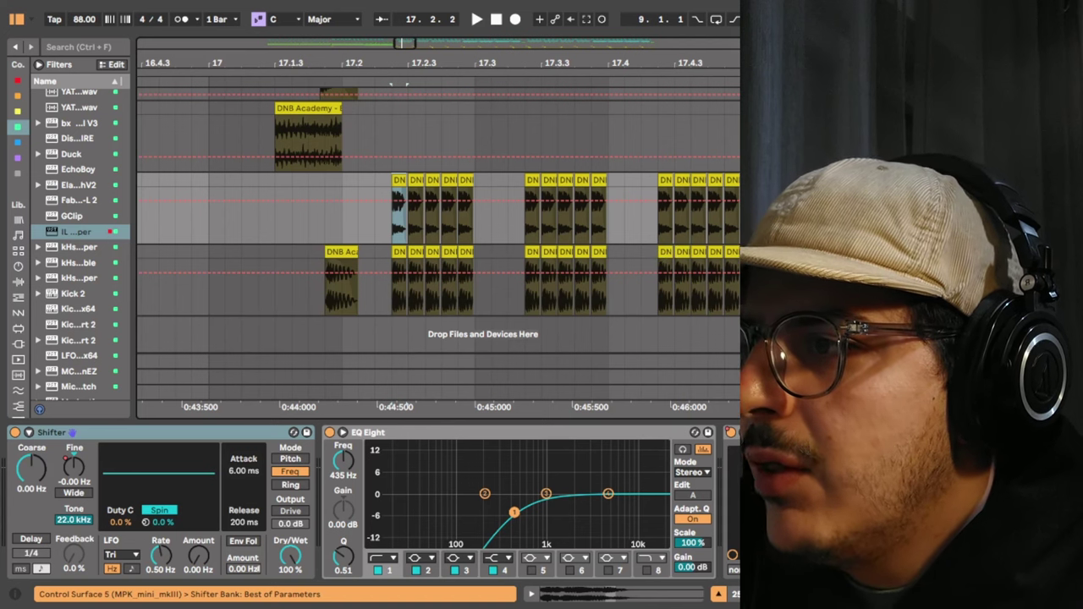
mouse_move(372, 60)
mouse_down()
mouse_move(372, 106)
mouse_move(373, 78)
mouse_up()
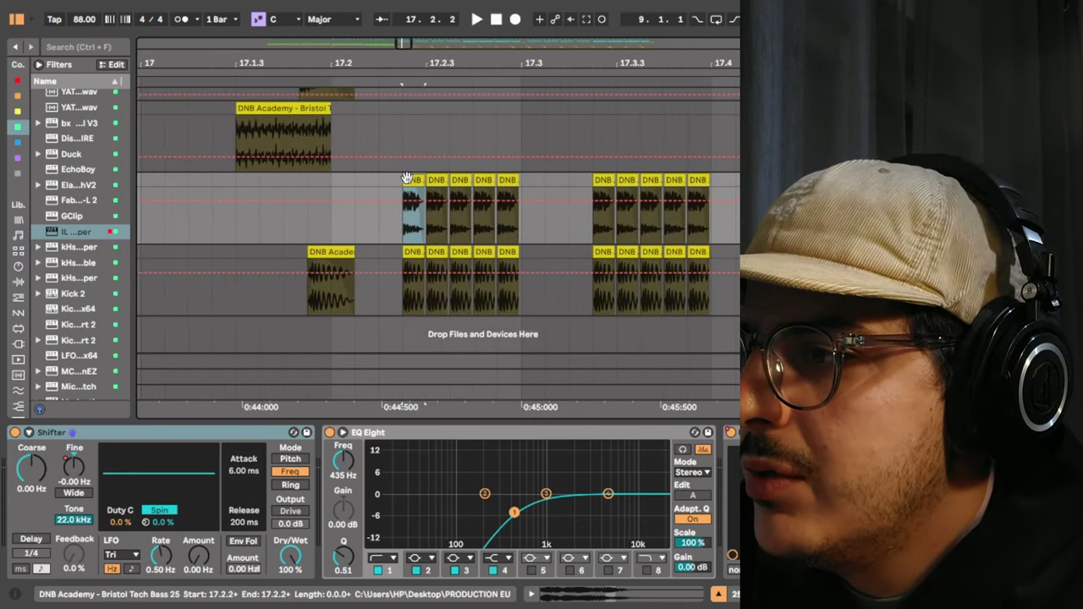
drag(405, 180, 252, 180)
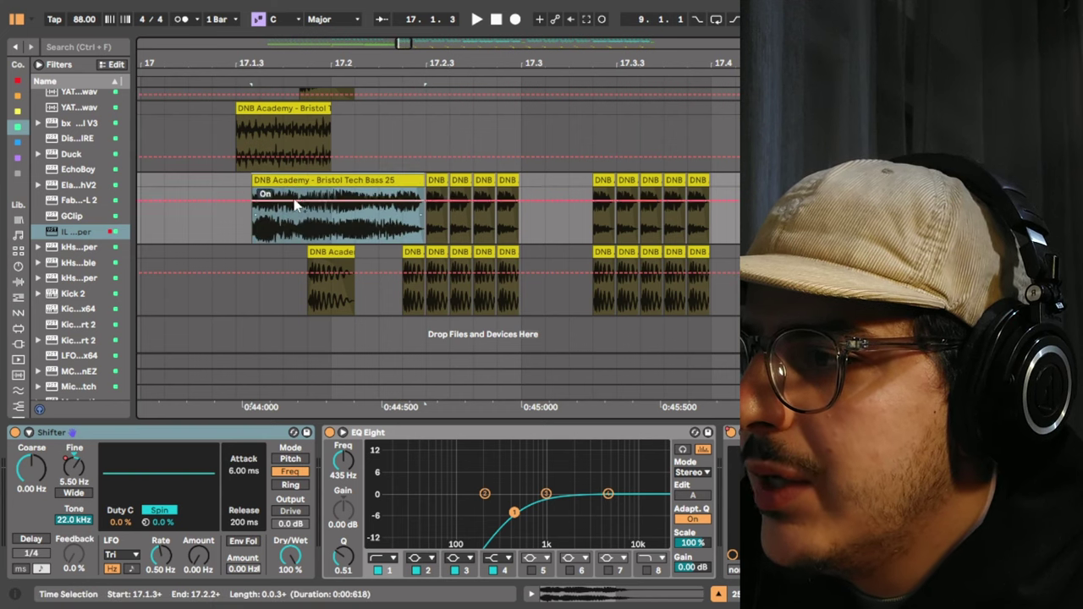
key(ctrl+l)
key(space)
drag(397, 75, 384, 75)
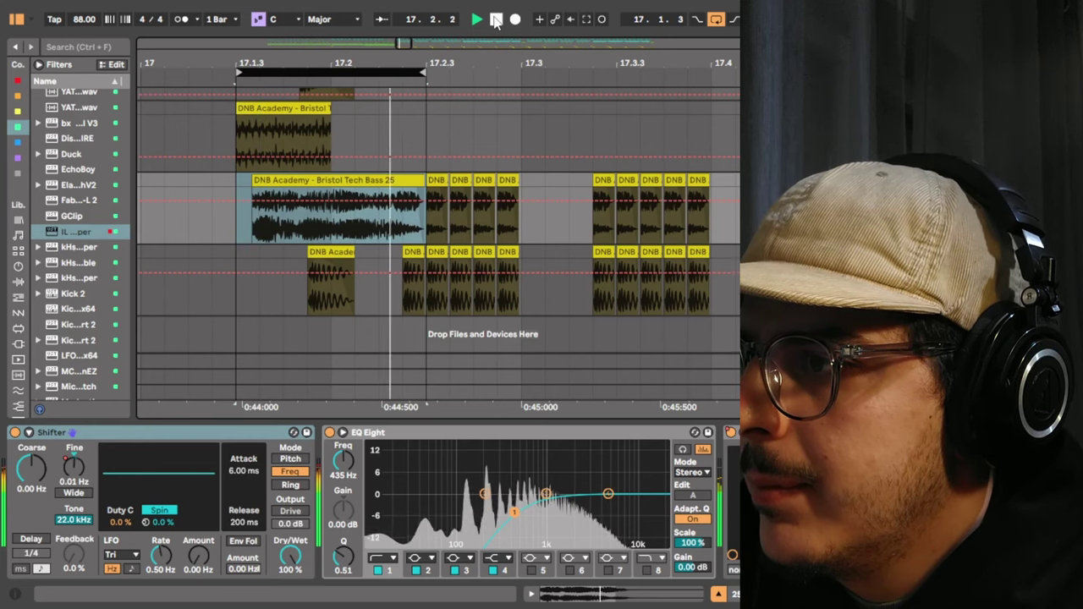
click(497, 21)
scroll(342, 179, up, 3)
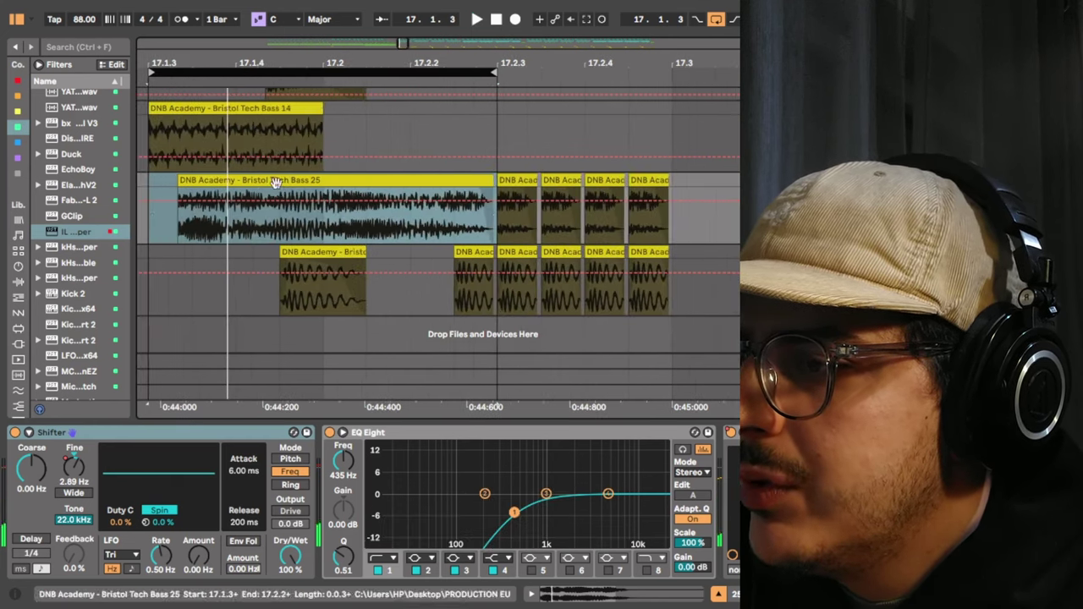
drag(180, 180, 455, 181)
Set the loop from 17.2 to 17.3 around the first group of repeated bass clips, play it, and stop playback.
drag(463, 74, 637, 74)
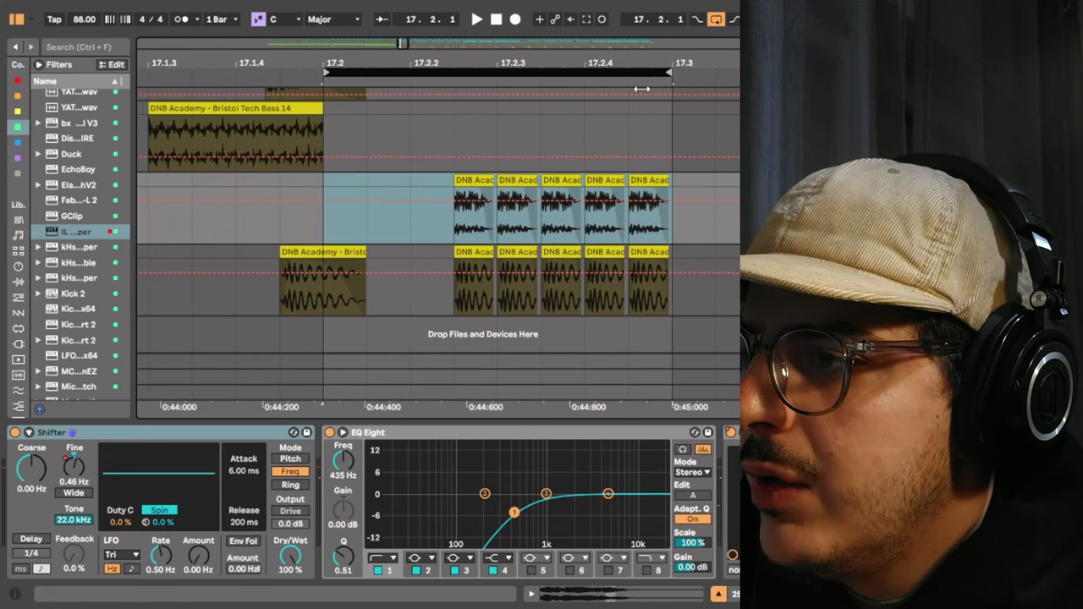
click(331, 181)
drag(456, 199, 669, 199)
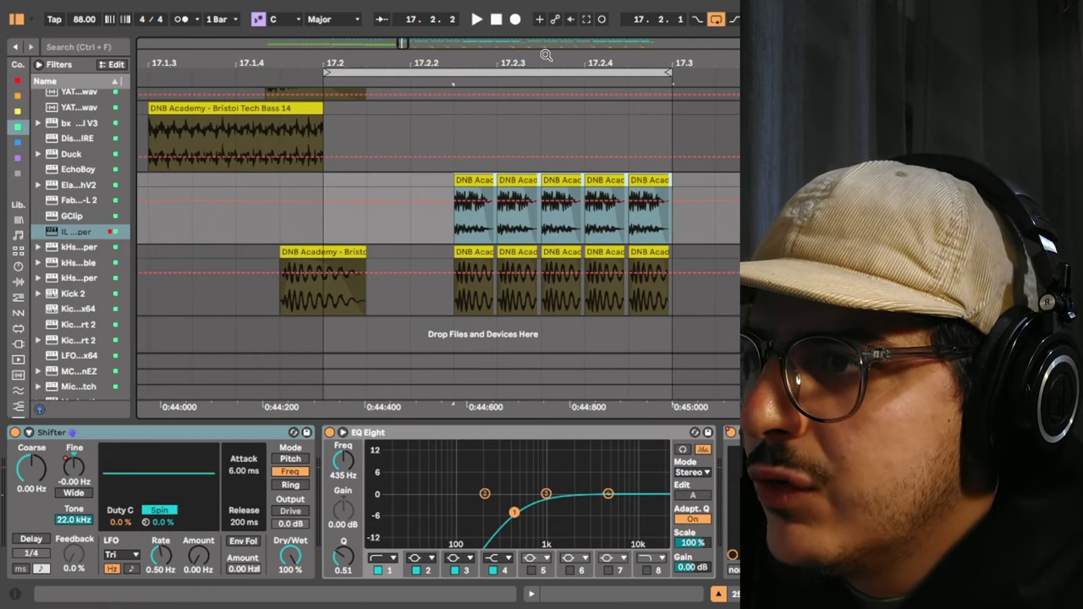
drag(546, 67, 546, 50)
click(551, 68)
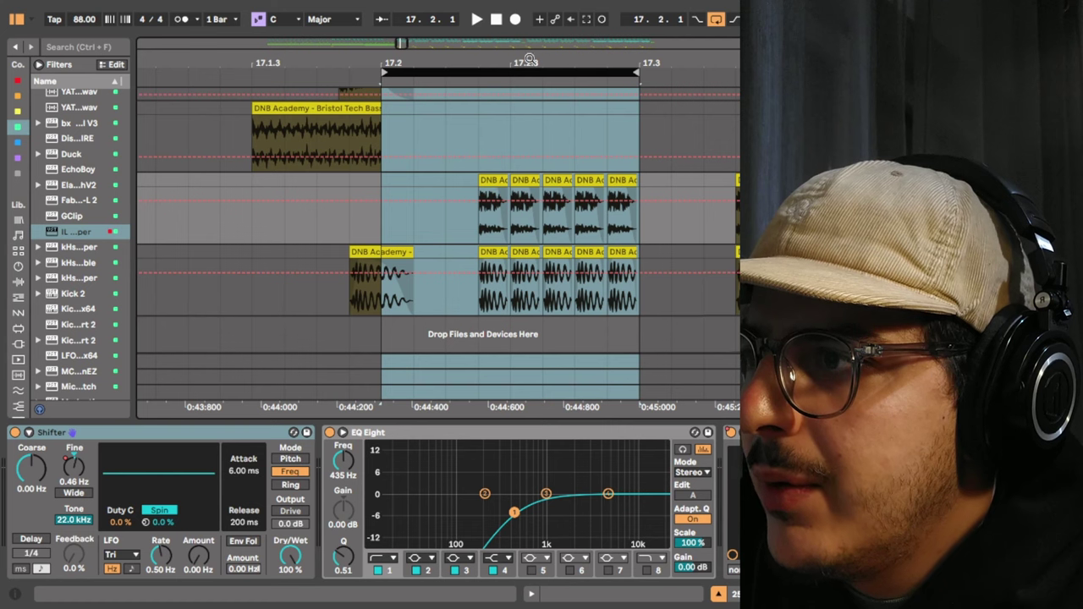
key(space)
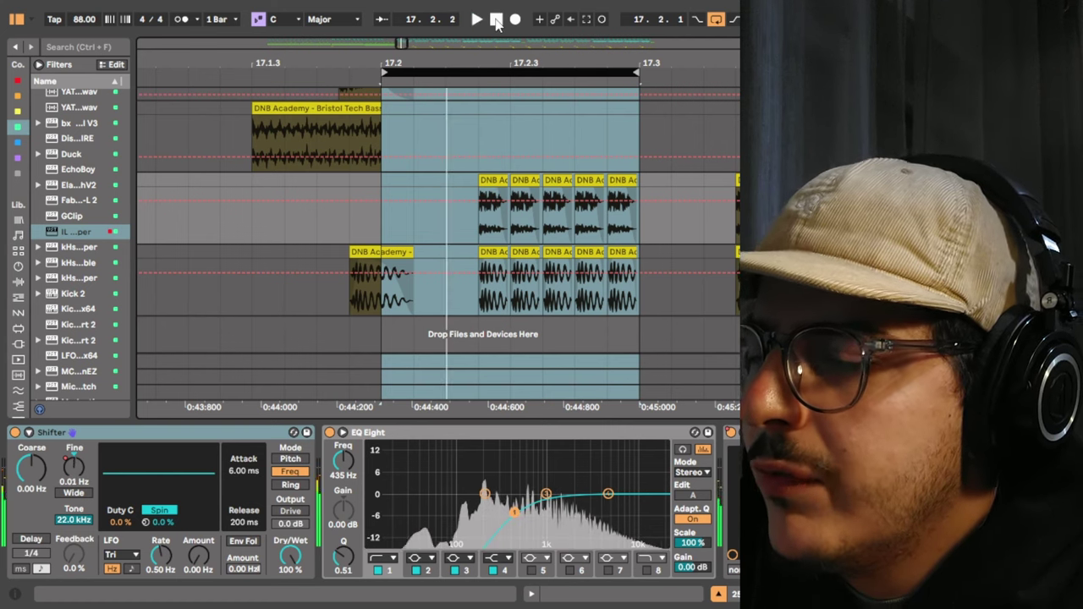
click(496, 18)
drag(352, 63, 352, 43)
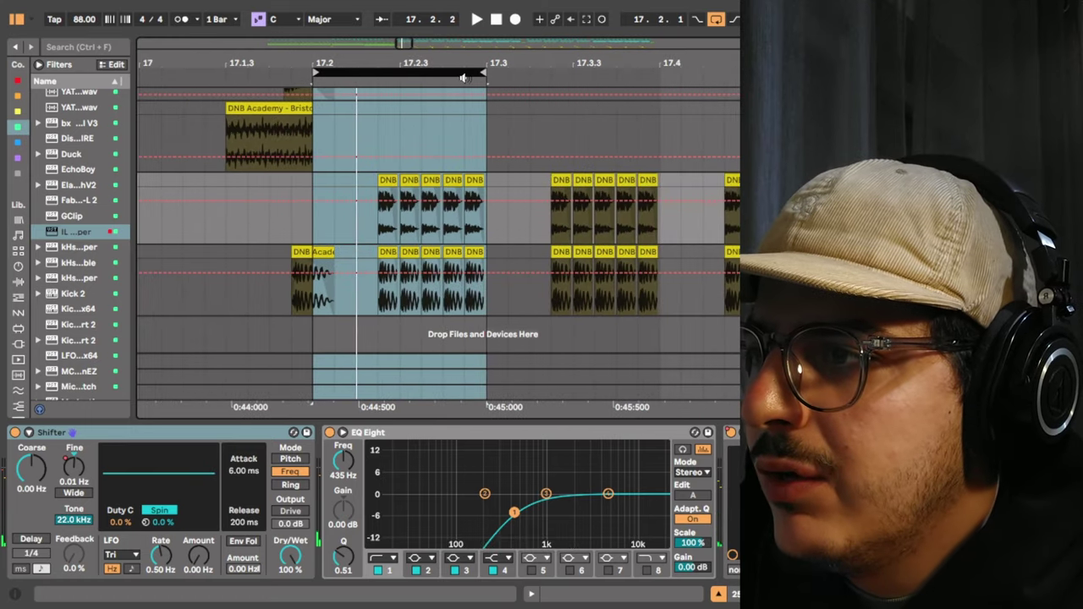
Show the automation of the Shifter's Fine frequency on the repeated Bristol Tech Bass 25 track.
key(minus)
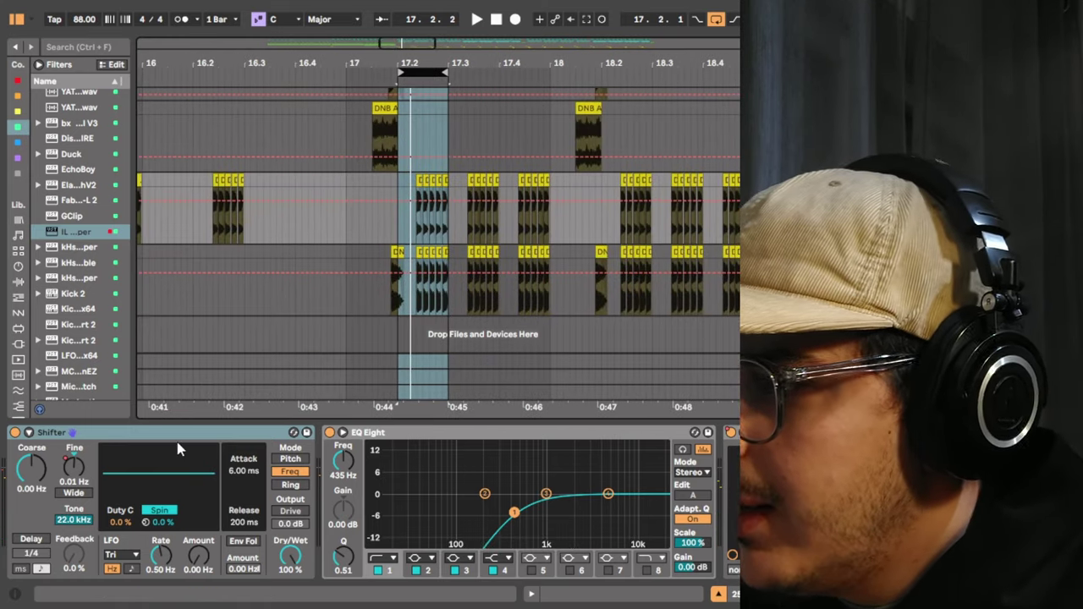
right_click(89, 437)
click(85, 455)
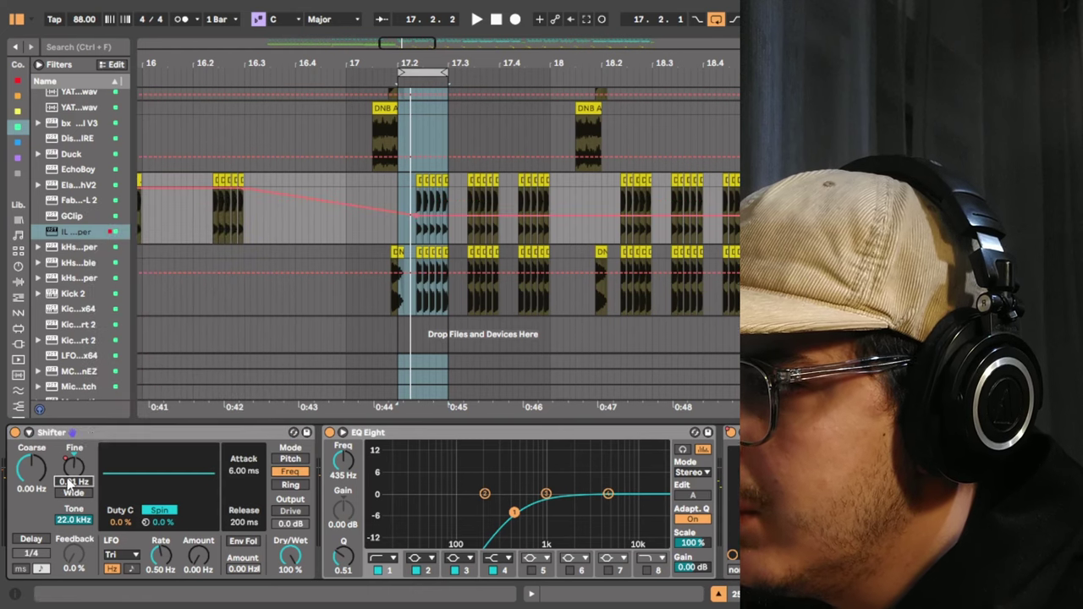
Bring up the Shifter's Fine frequency automation again to examine its curve around 17.2.
right_click(85, 455)
right_click(76, 474)
click(75, 474)
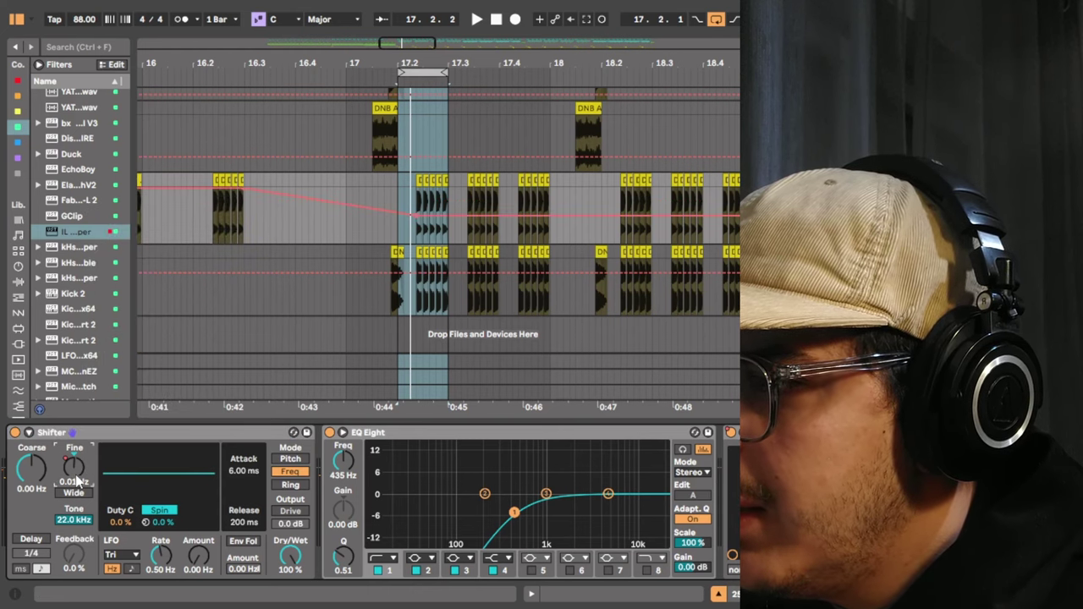
right_click(76, 474)
click(120, 337)
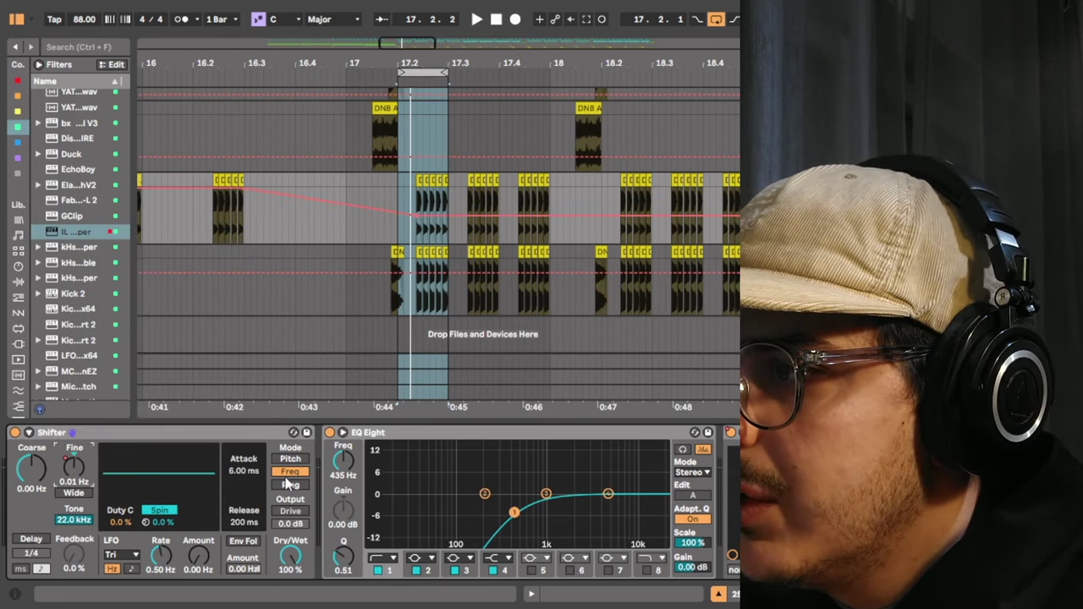
Extend the loop to run from 17.2.1 to 21.1.1 across the Fine automation curve, play it, and stop playback.
drag(303, 73, 798, 72)
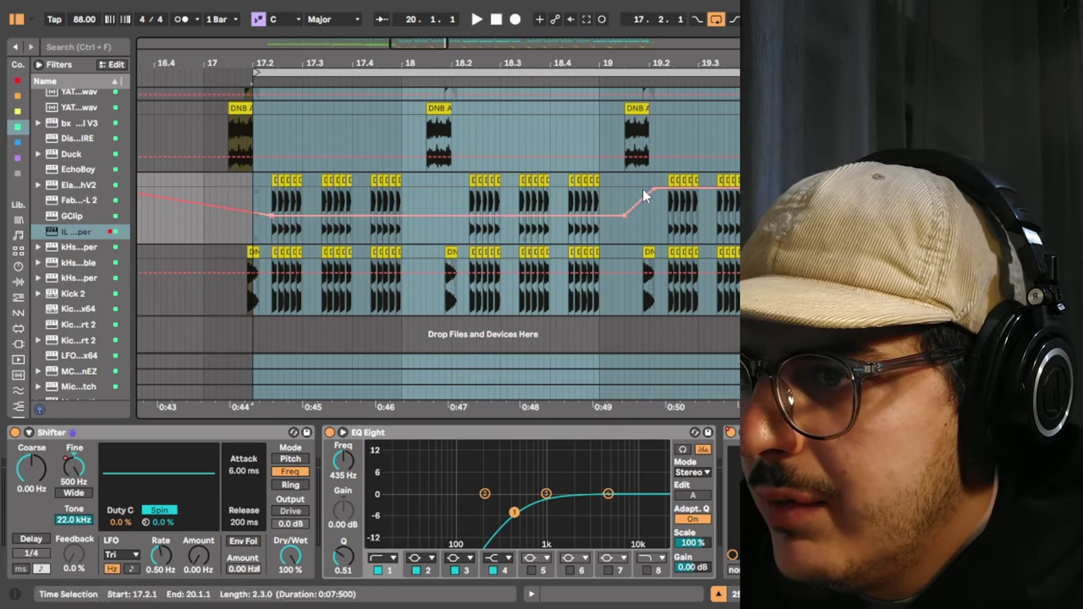
drag(704, 65, 655, 72)
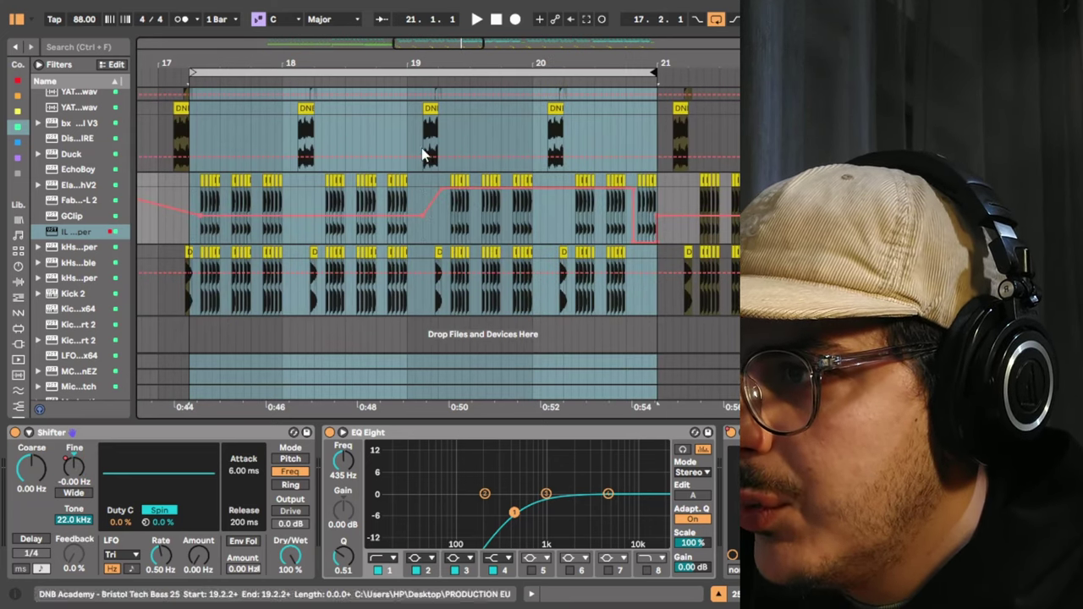
click(292, 80)
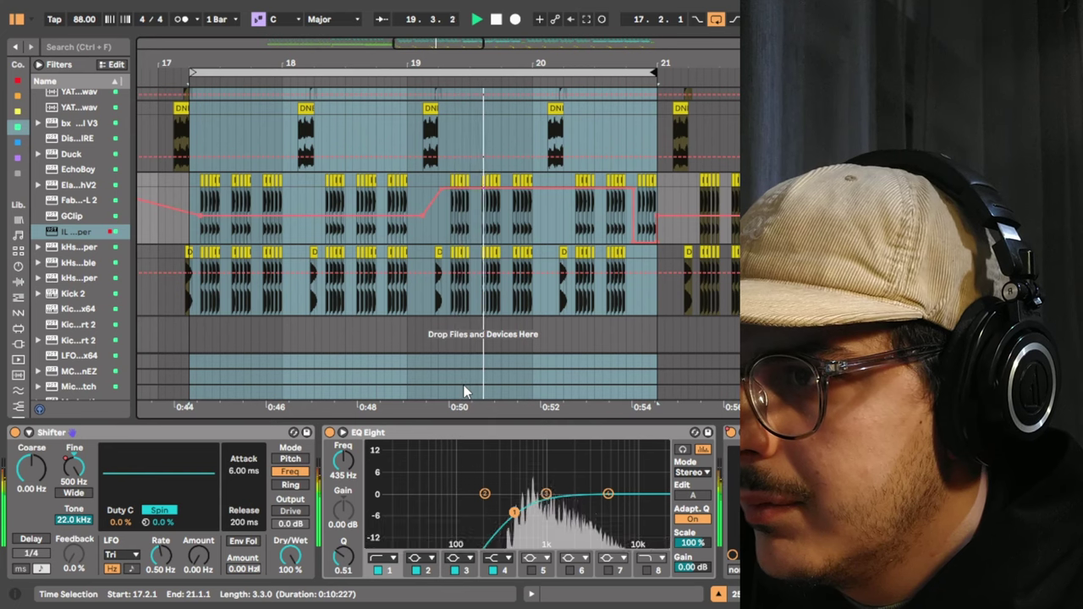
click(498, 19)
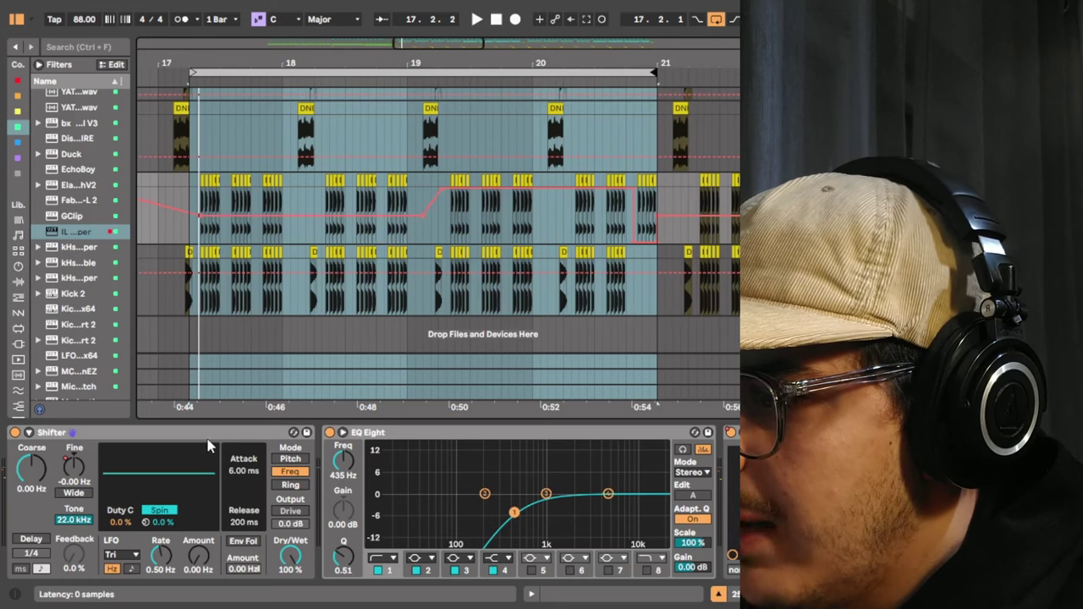
Fold the Shifter, EQ Eight and ZENOLOGY FX devices while examining the ZENOLOGY FX and Thermal plug-in windows, and close Thermal.
double_click(209, 435)
click(94, 436)
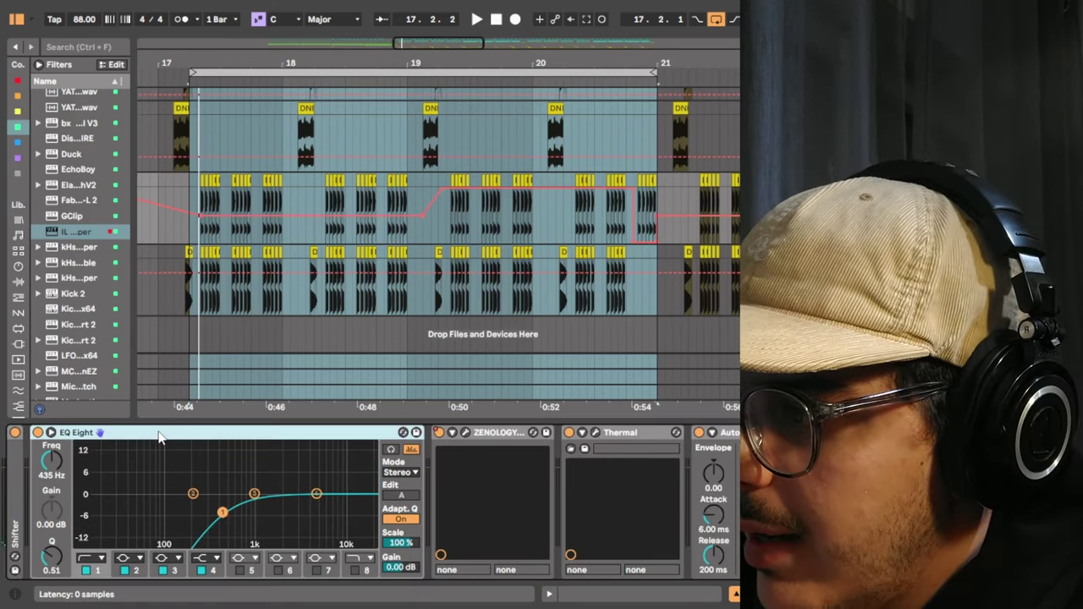
double_click(161, 434)
click(88, 433)
drag(196, 66, 344, 101)
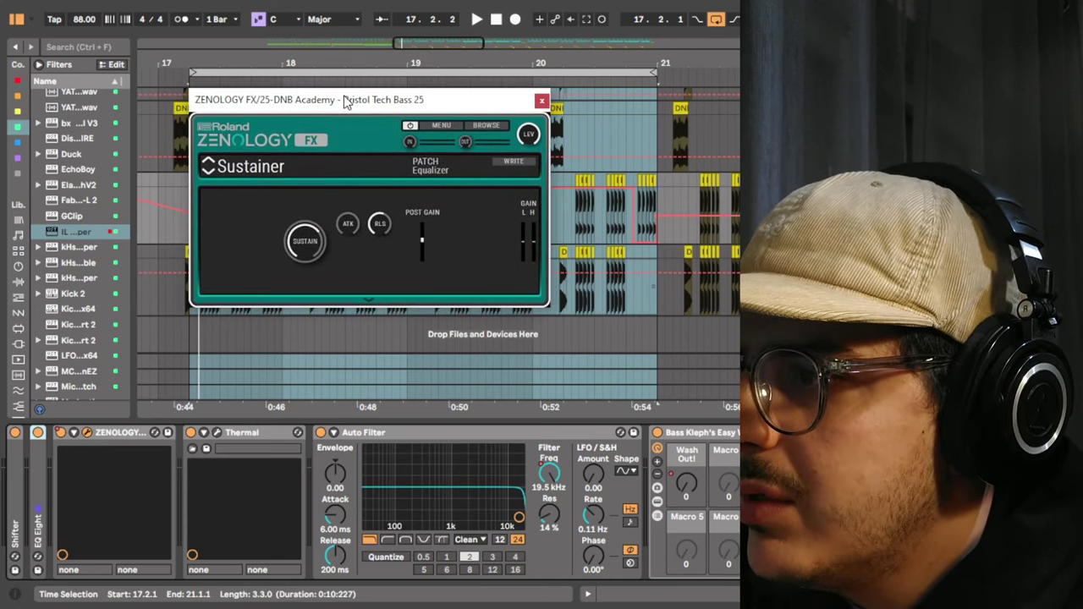
double_click(121, 434)
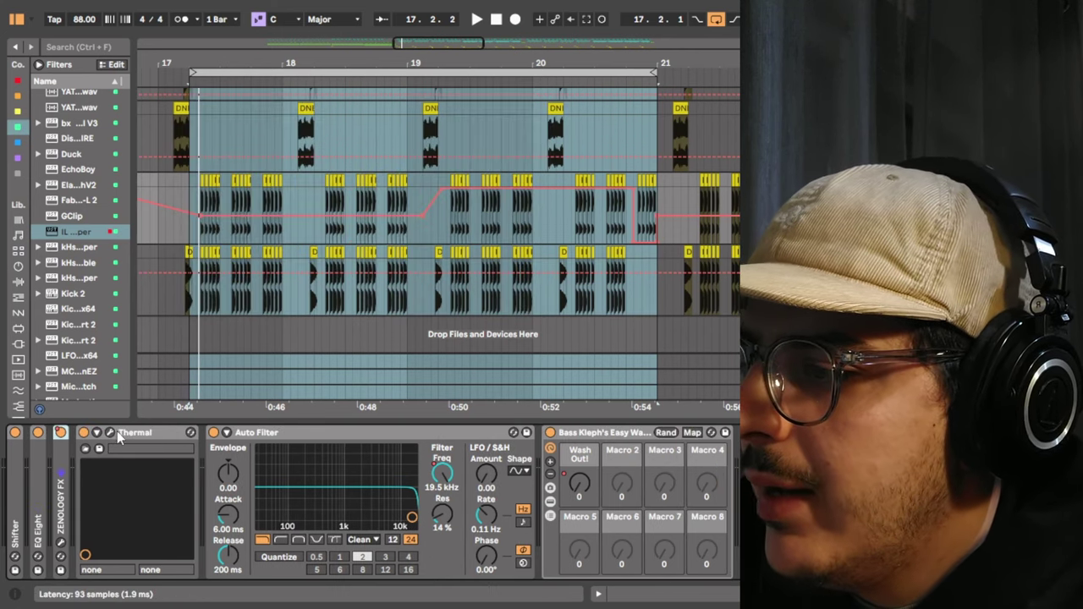
click(110, 433)
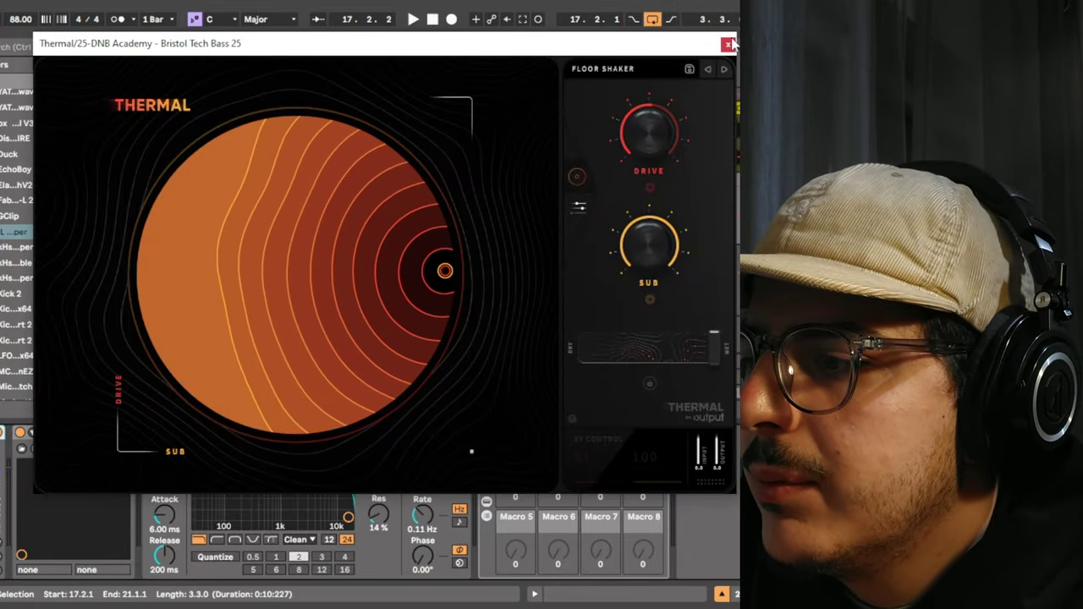
click(729, 44)
Show the Auto Filter's frequency automation on the repeated bass track and select the build-up range from about 9.1.4 to 17.1.4.
right_click(378, 472)
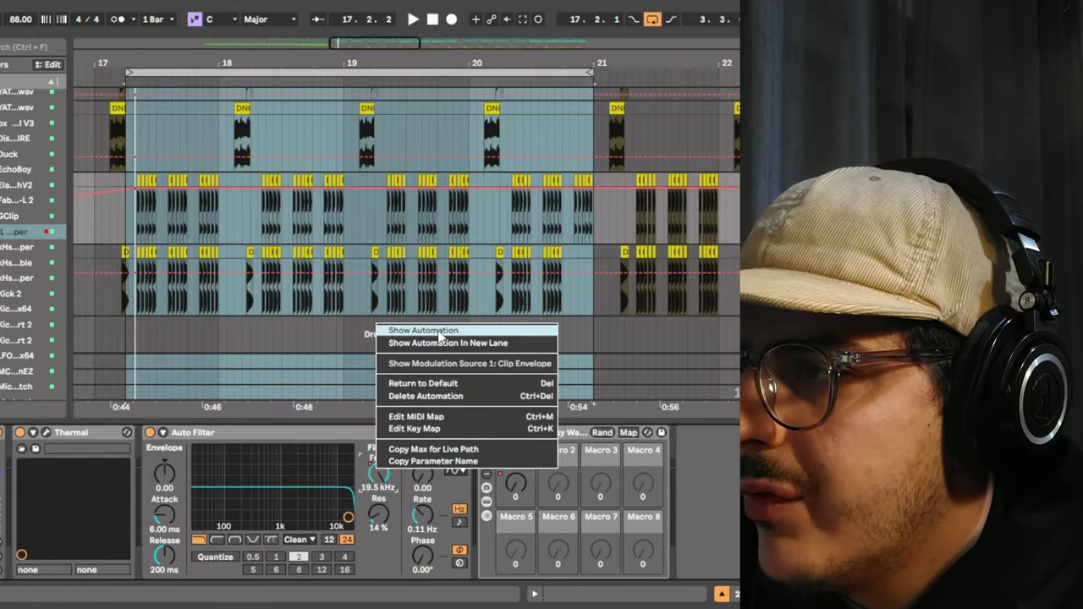
click(447, 331)
drag(310, 65, 315, 24)
click(84, 215)
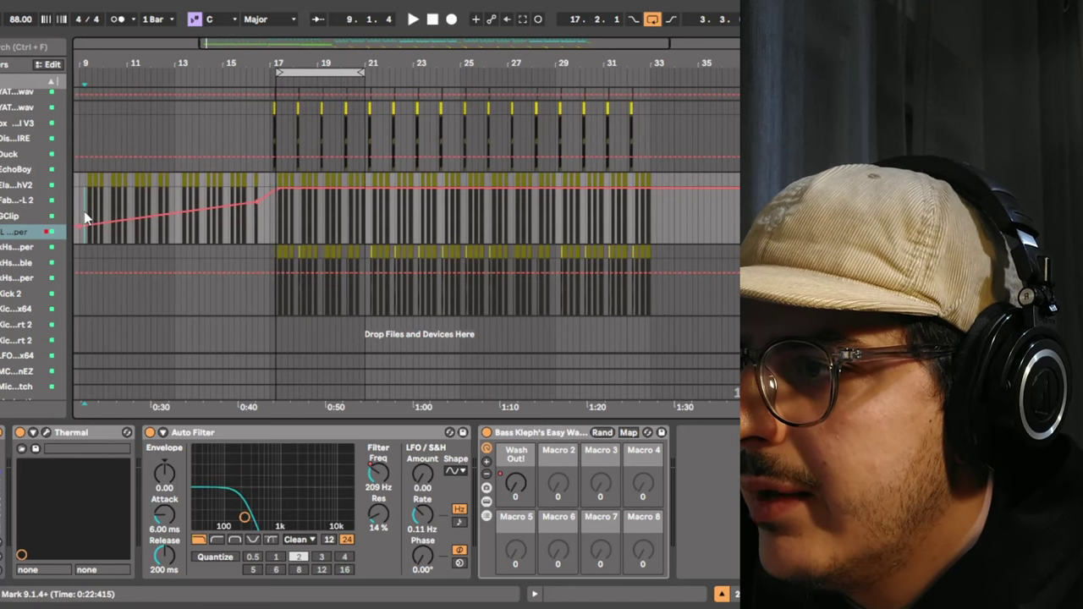
drag(85, 218, 276, 183)
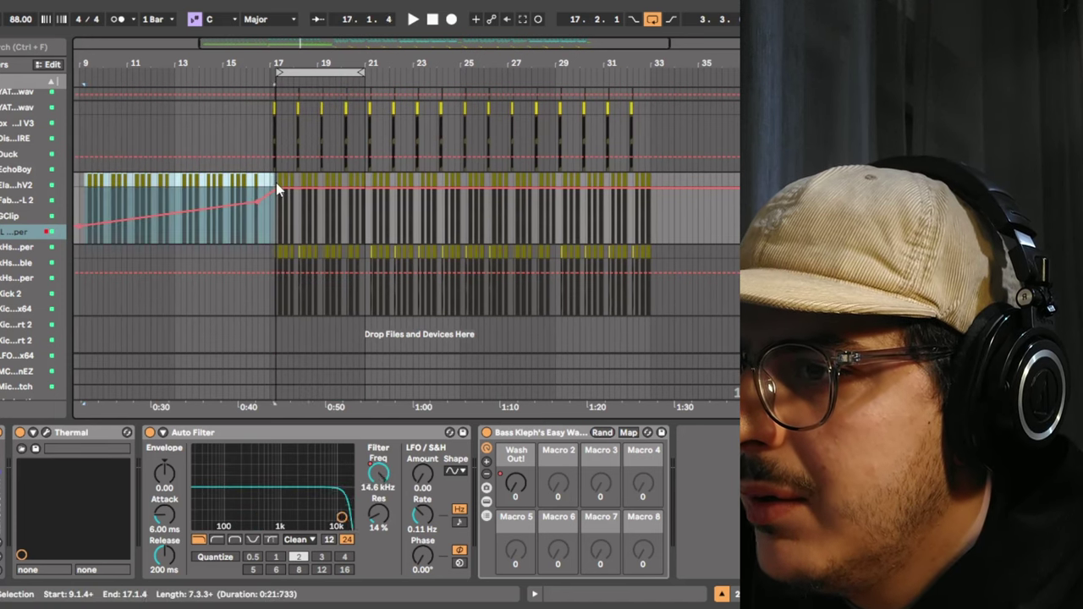
Fold the Auto Filter and show the automation of the Wash Out! macro in the Bass Kleph's Easy Wash rack.
double_click(377, 434)
right_click(203, 484)
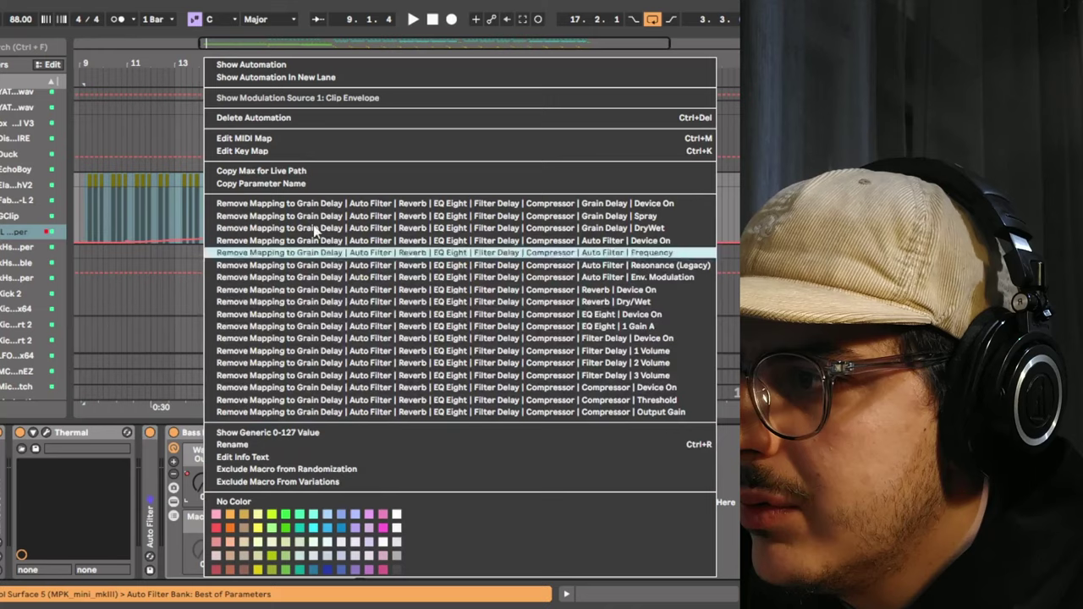
click(283, 66)
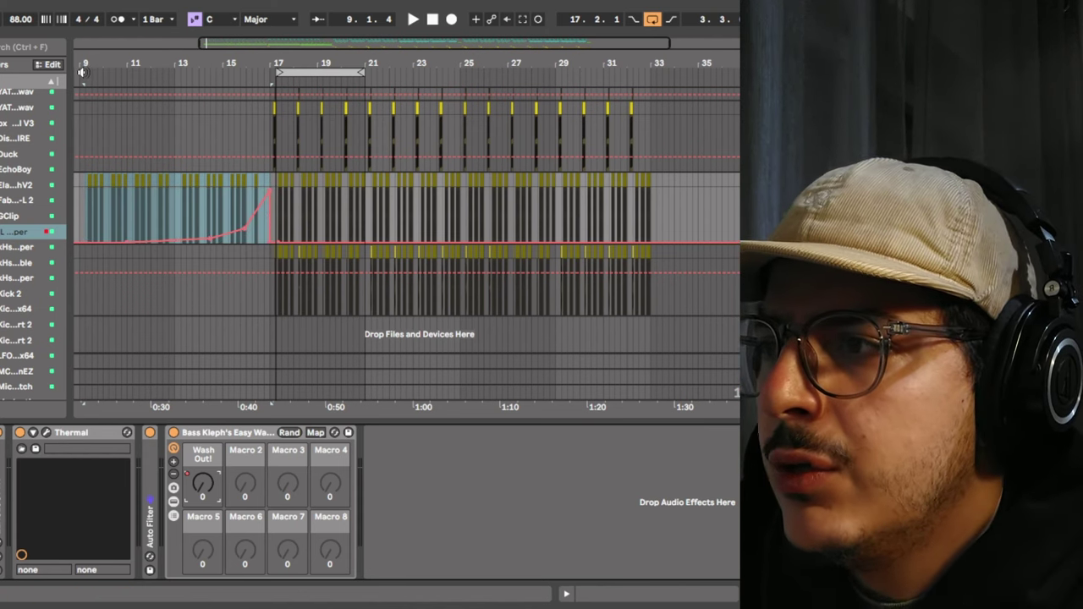
Play the repeated bass from bar 9 into the drop with the loop set from 17.1.1 to 20.4.4, and stop playback.
click(82, 73)
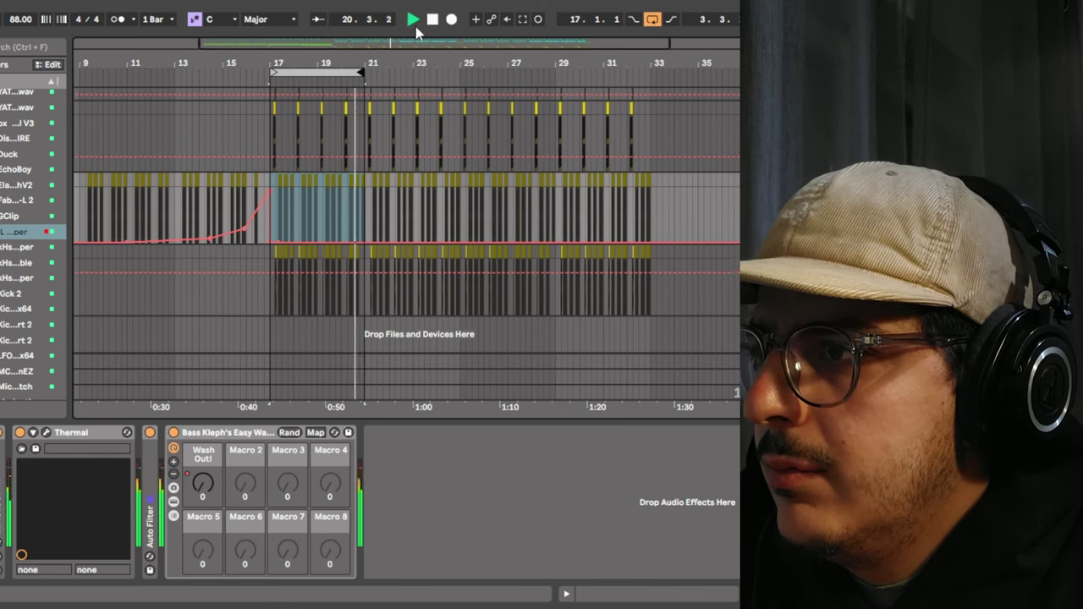
click(432, 20)
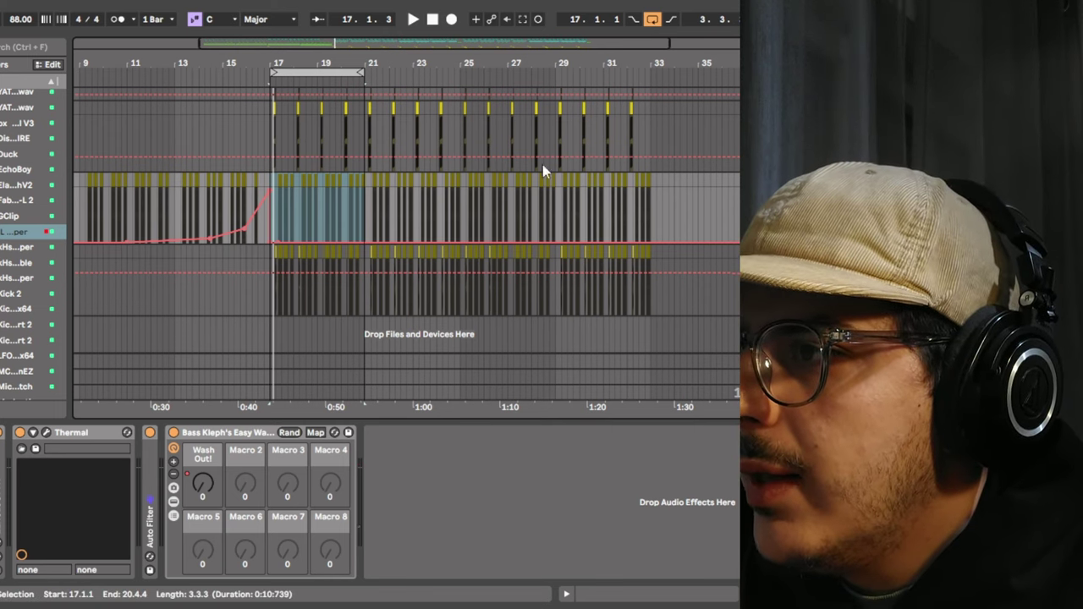
Select the single bass clip at about 17.1.4 on the track below the repeated bass to examine its waveform.
key(z)
drag(293, 61, 449, 60)
key(Down)
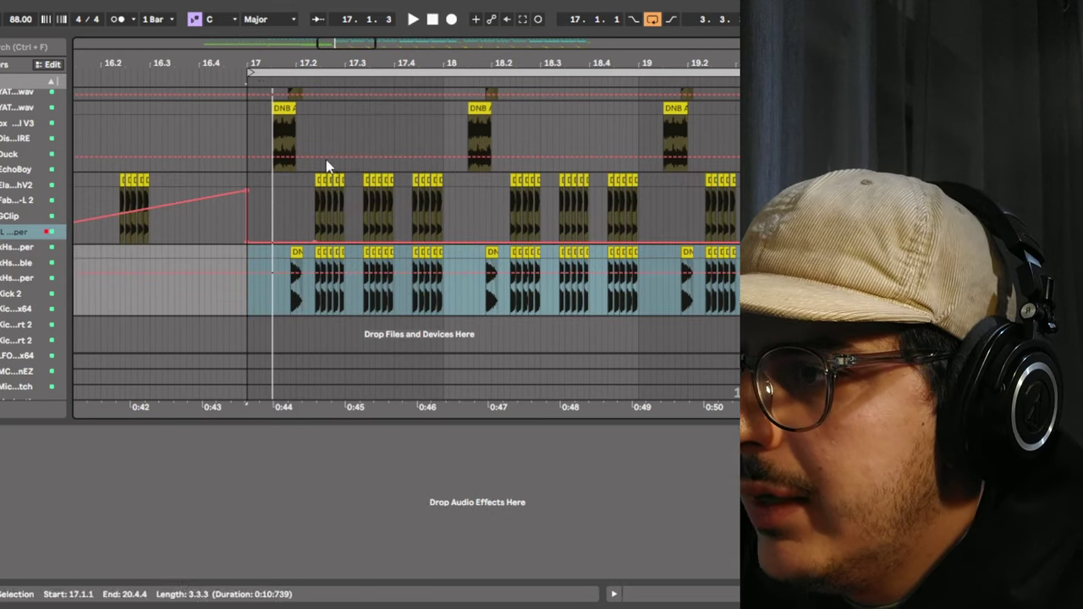
mouse_move(274, 60)
mouse_down()
mouse_move(270, 101)
mouse_move(231, 54)
mouse_move(231, 93)
mouse_move(253, 63)
mouse_up()
click(285, 252)
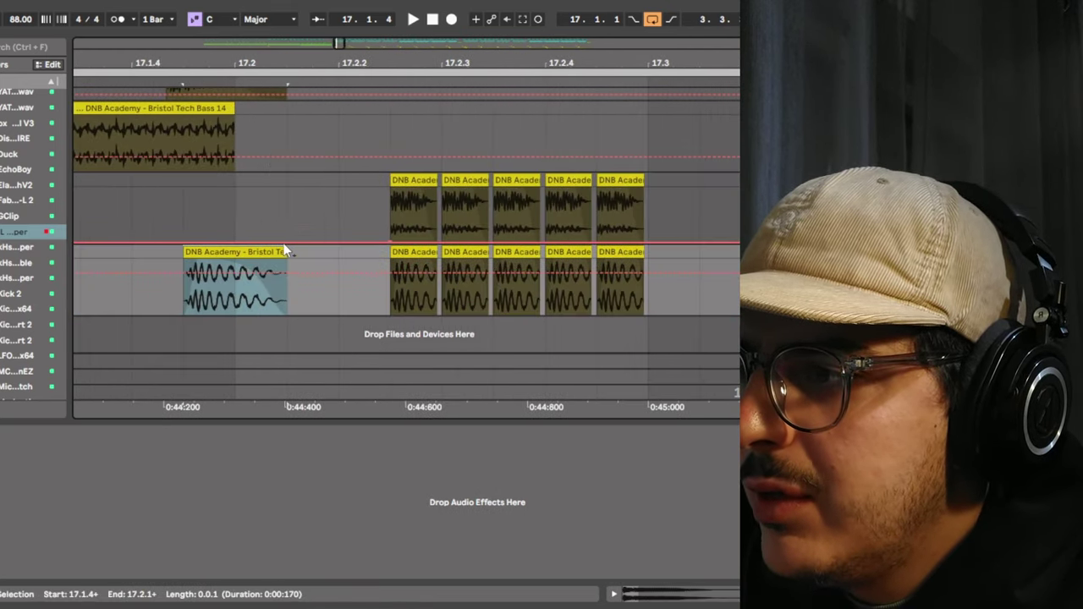
Select the looped range across the tracks, play the bass layers from bar 17 into bar 20, and stop playback.
drag(278, 63, 278, 25)
drag(275, 66, 275, 42)
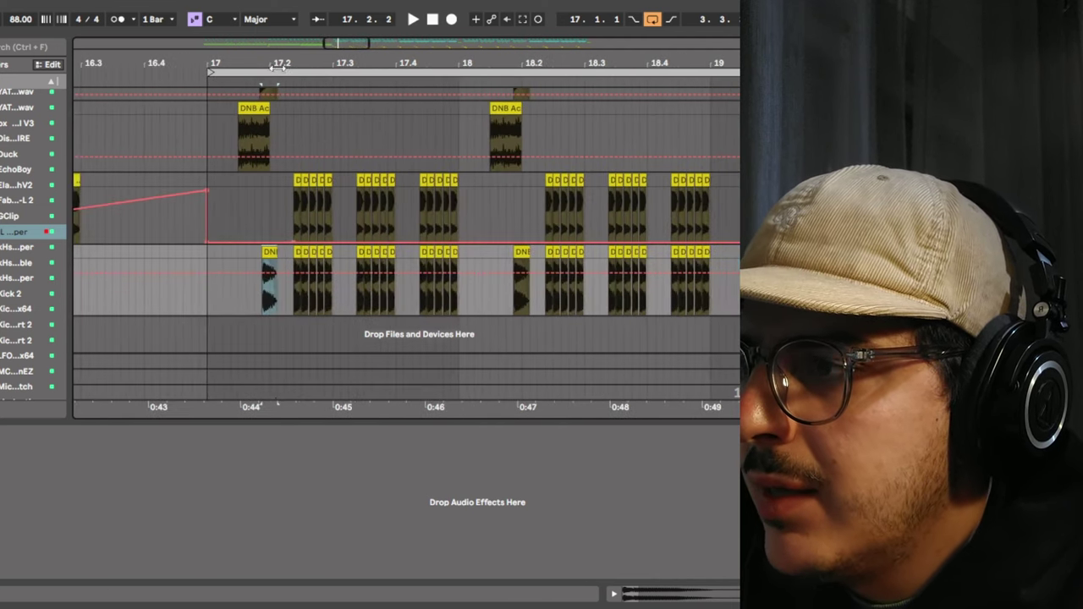
click(276, 72)
click(238, 80)
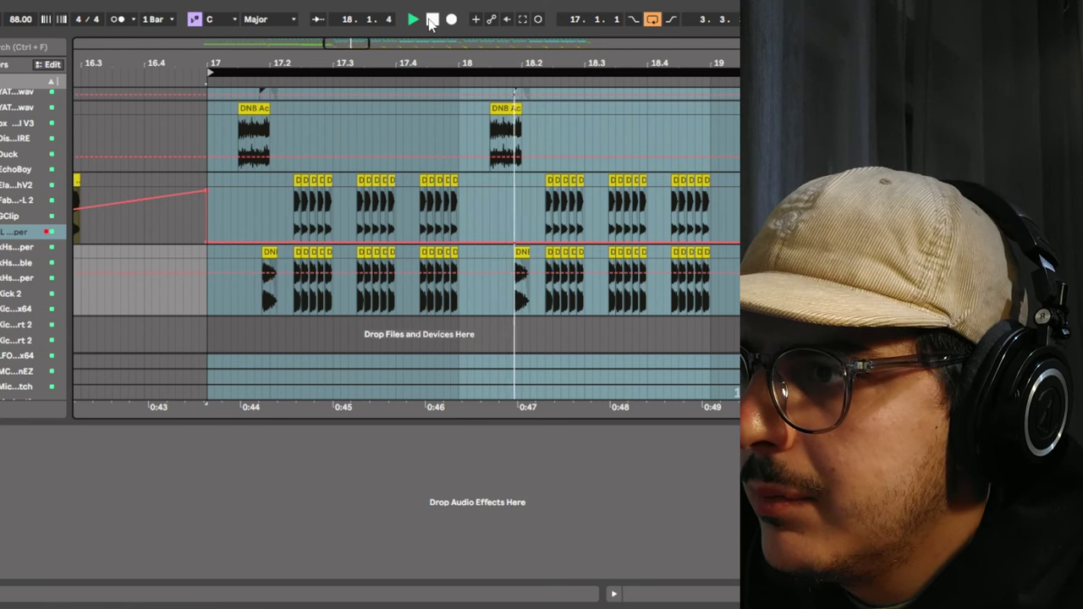
drag(430, 50, 315, 58)
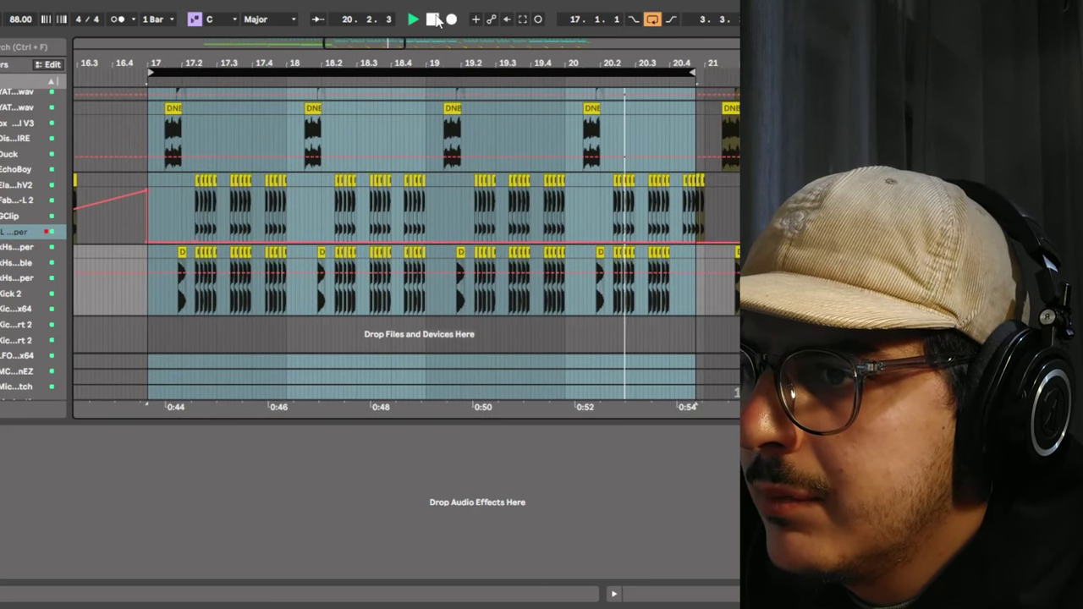
click(437, 21)
Select the first clip of the repeated group at about 17.2.2 on the lowest bass track to examine it.
drag(204, 62, 261, 63)
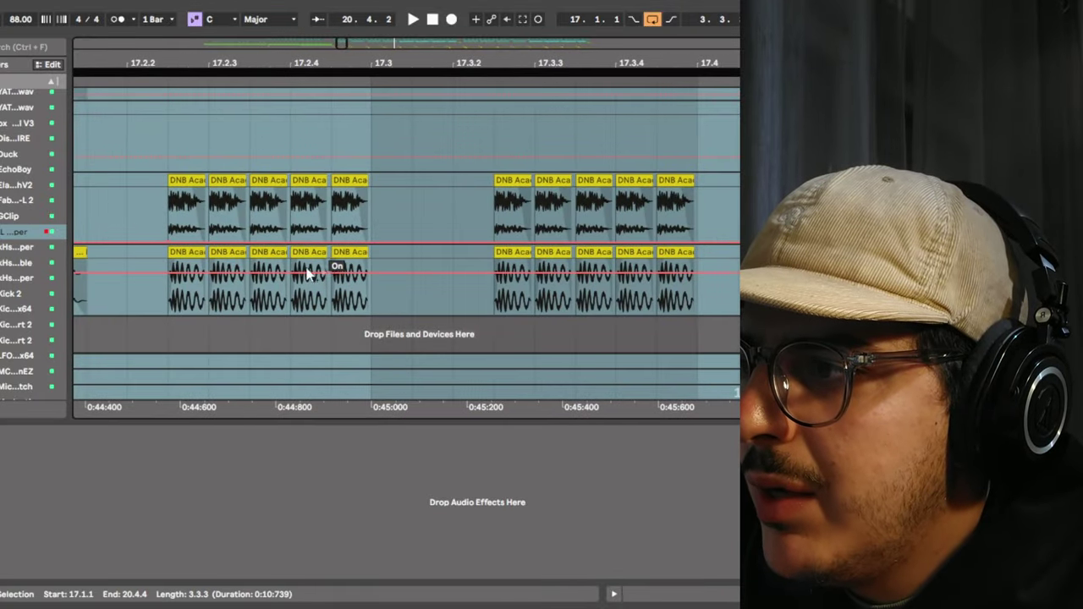
click(199, 251)
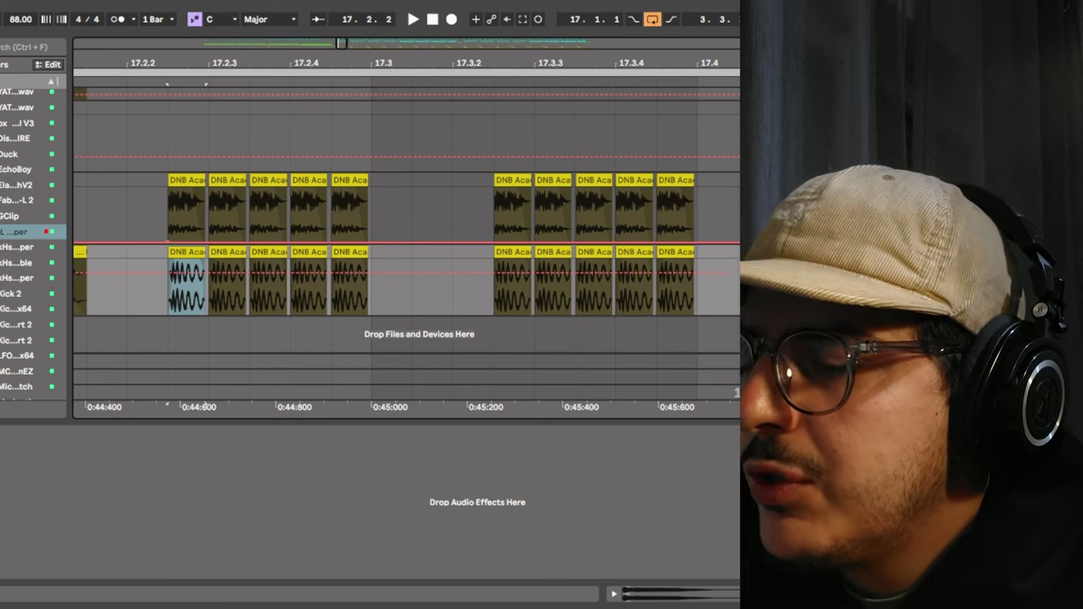
drag(294, 63, 300, 2)
Play the drop from about 17.2.2 while looking over the pad, lead and bass tracks.
scroll(406, 229, up, 3)
scroll(292, 296, down, 3)
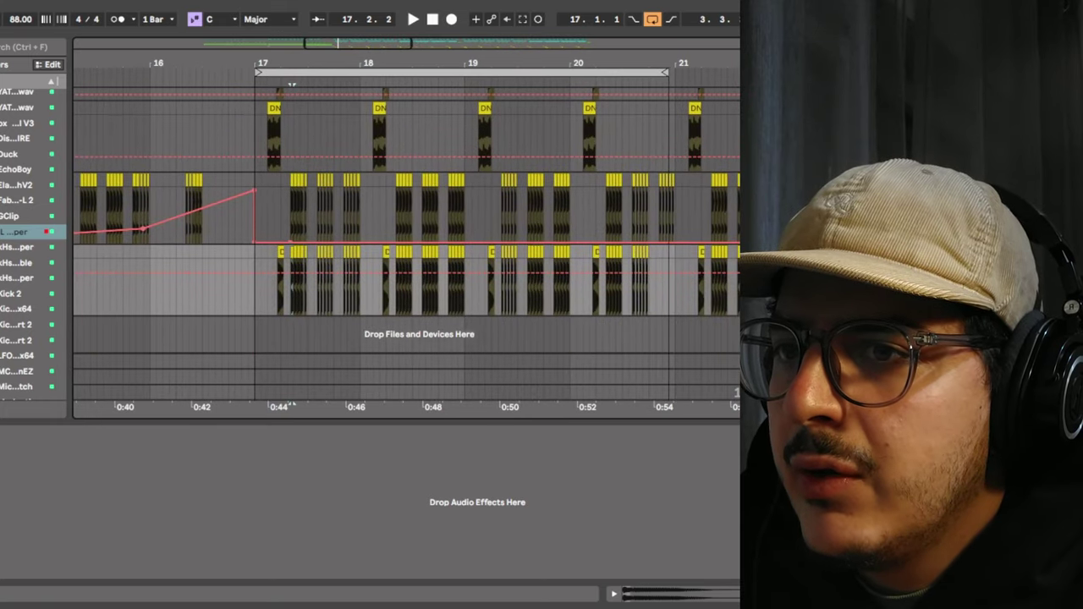
scroll(292, 296, up, 10)
scroll(337, 68, up, 1)
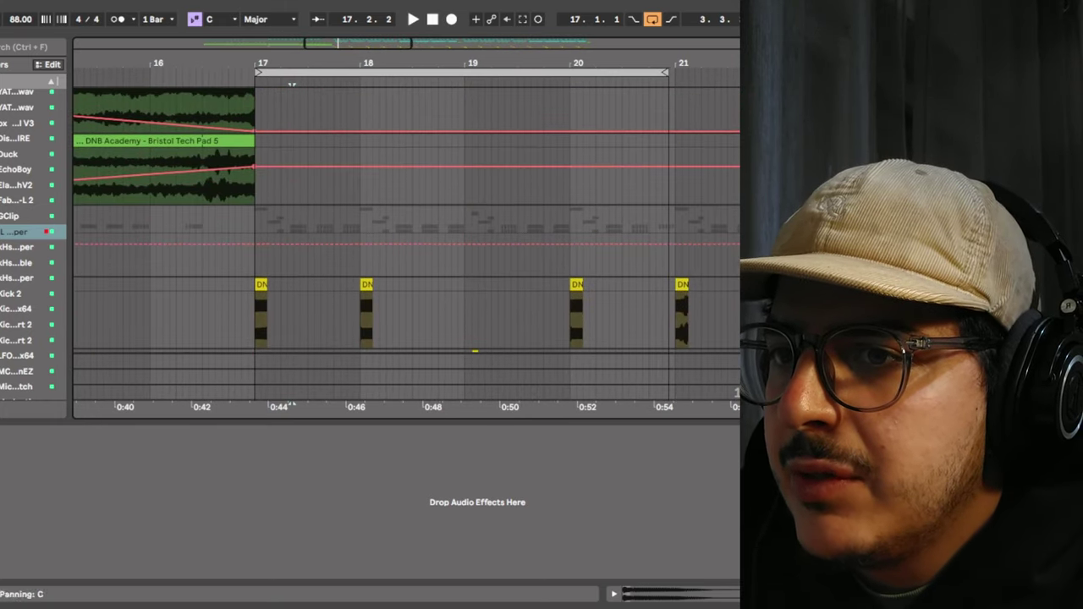
key(space)
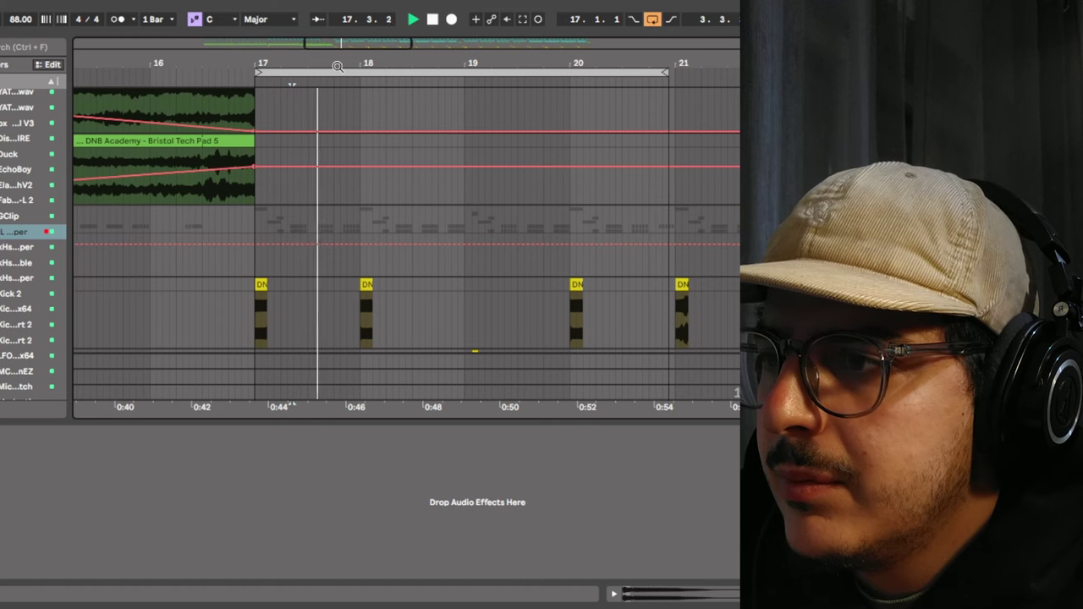
drag(338, 67, 288, 40)
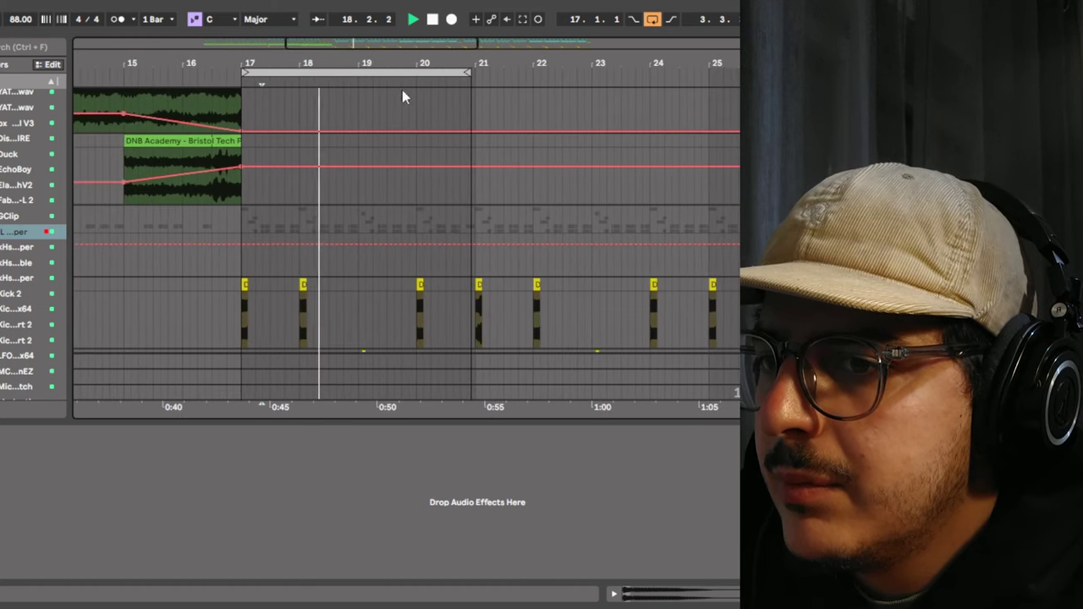
scroll(653, 164, down, 3)
scroll(665, 164, down, 2)
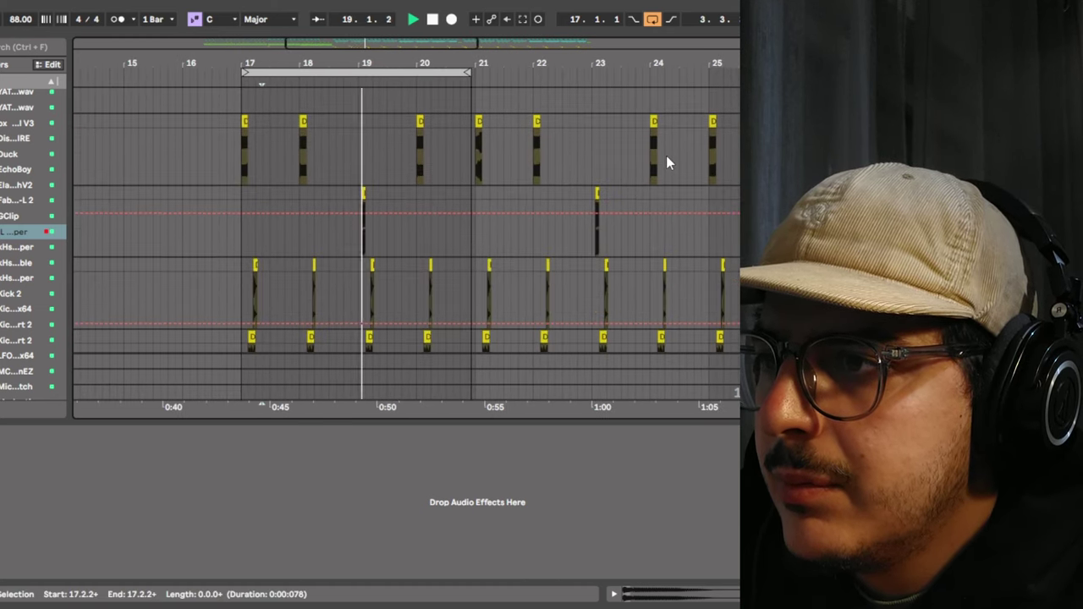
Extend the loop end to 25.1.1 during playback, follow the lower bass tracks, and stop playback.
drag(471, 74, 706, 88)
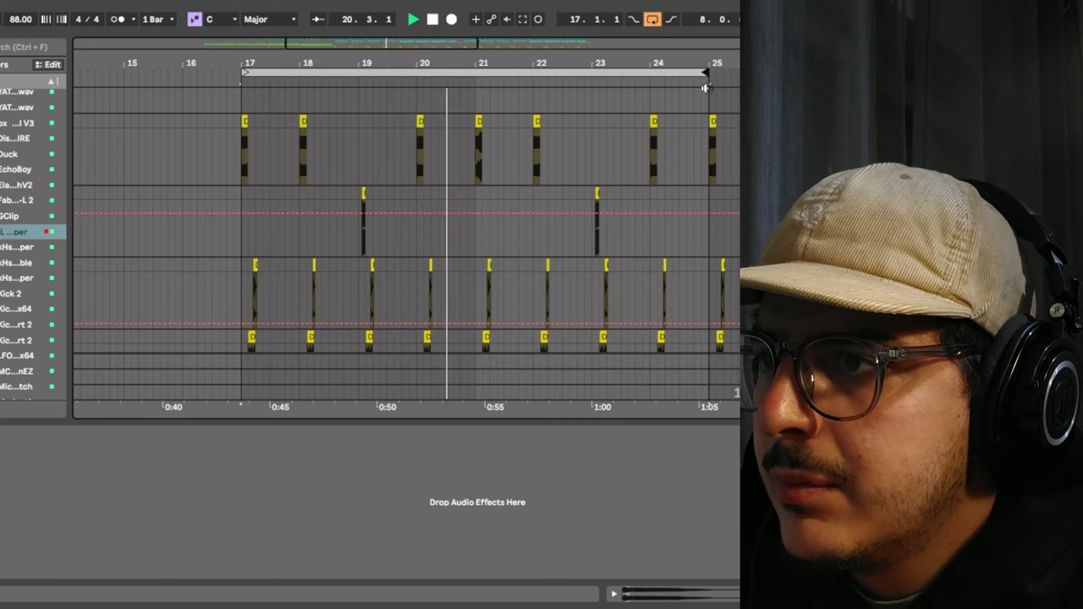
drag(650, 66, 512, 51)
scroll(723, 183, down, 2)
click(508, 72)
scroll(630, 169, down, 3)
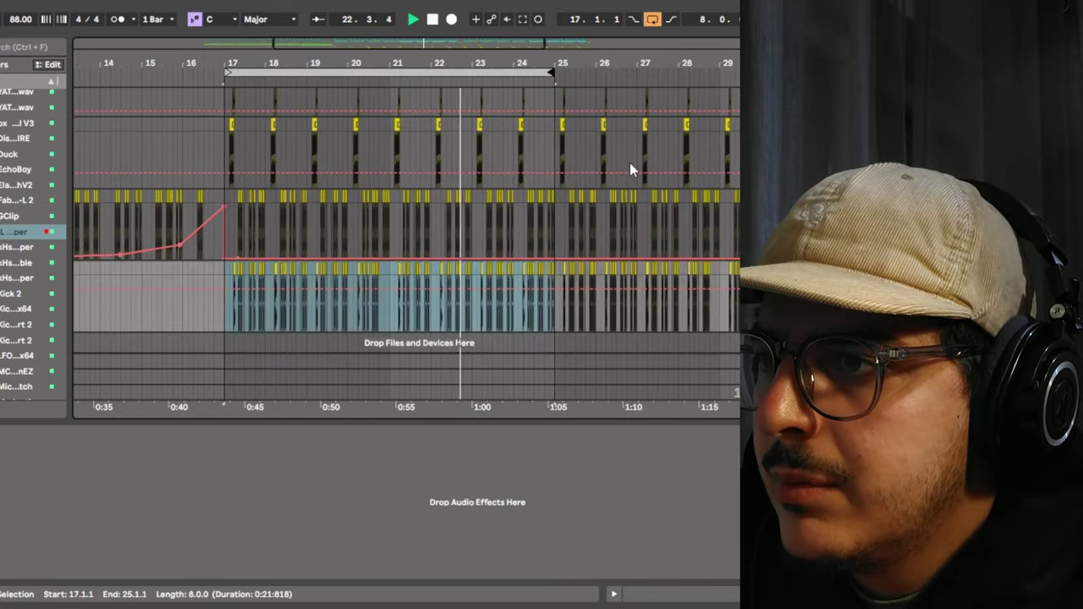
click(432, 20)
Play the bass layers from about 20.4 across the transition into bar 21, and stop playback at about 21.2.
drag(385, 62, 341, 84)
click(341, 85)
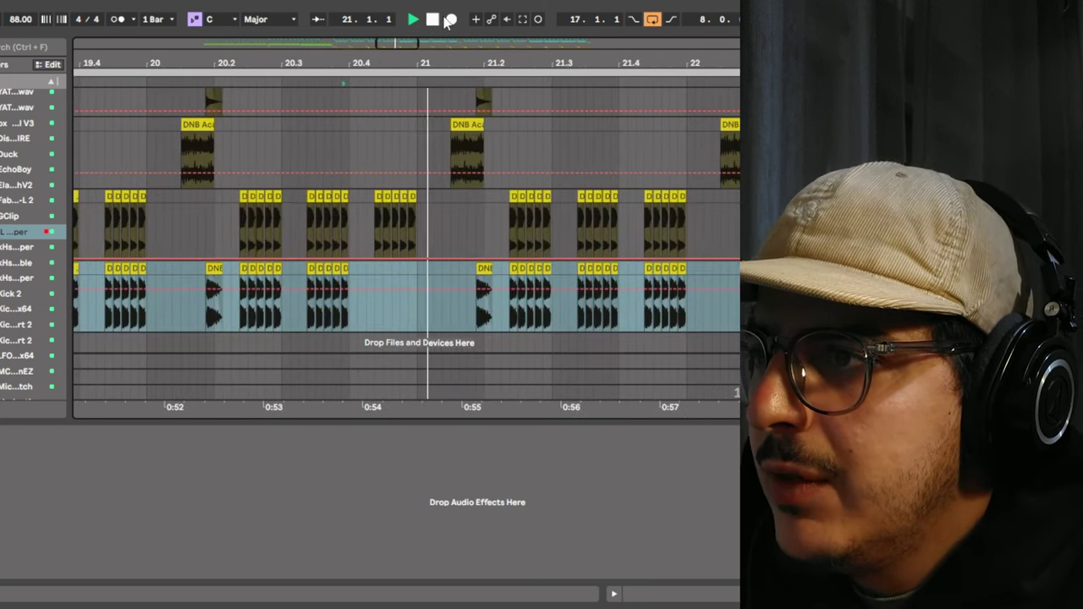
key(space)
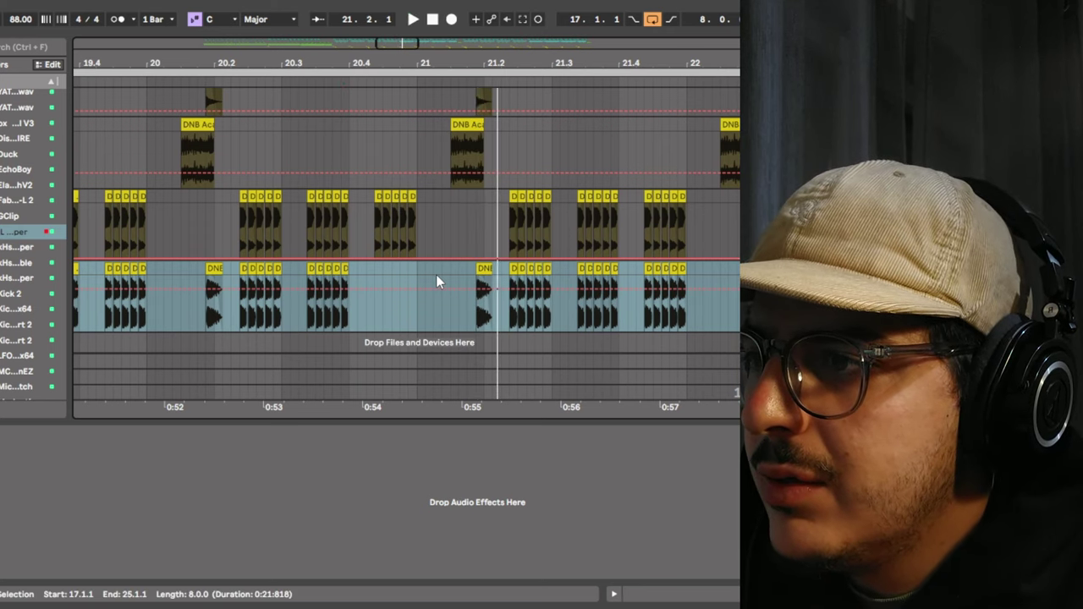
Compare the range from 20.4.1 to 21.1.1 by selecting it on the repeated bass track and on the track below.
drag(351, 207, 420, 218)
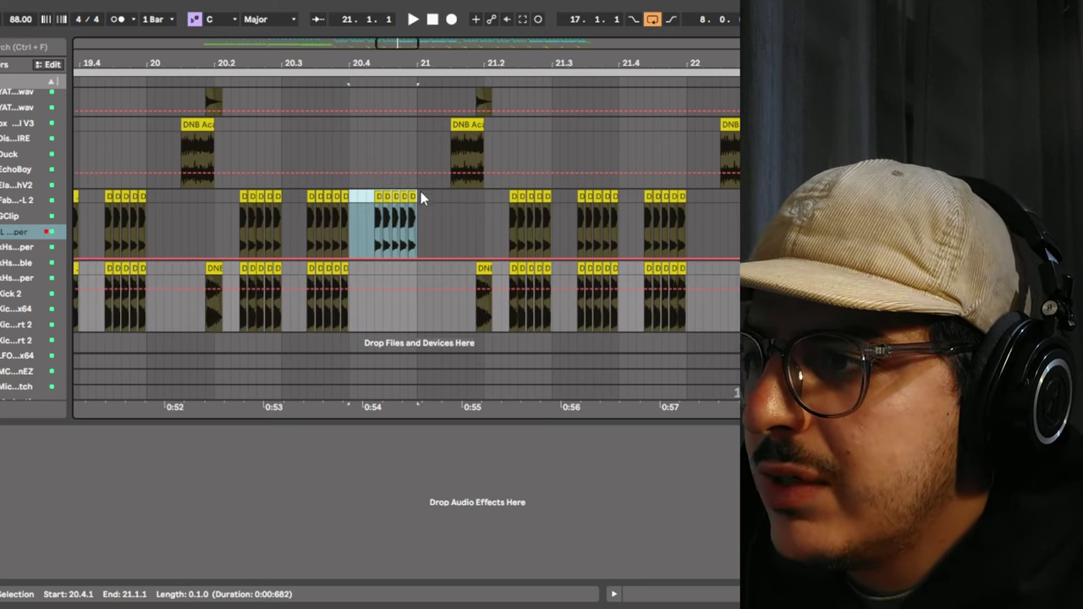
click(427, 305)
drag(416, 262, 353, 268)
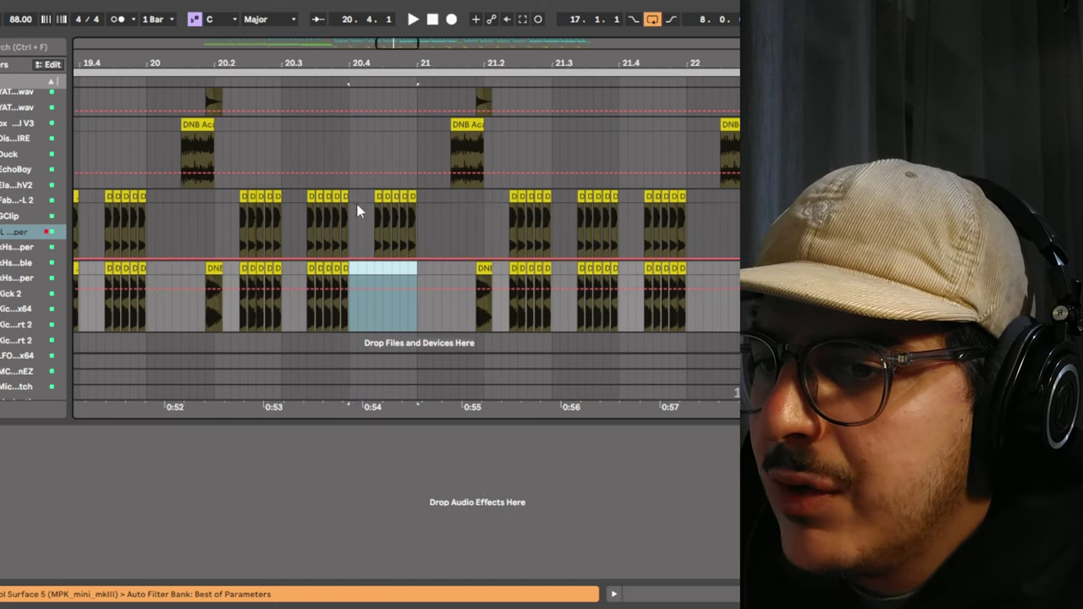
Select the short repeated bass clips in the last beat of bar 20, ending the range at 21.1.1.
drag(343, 212, 352, 210)
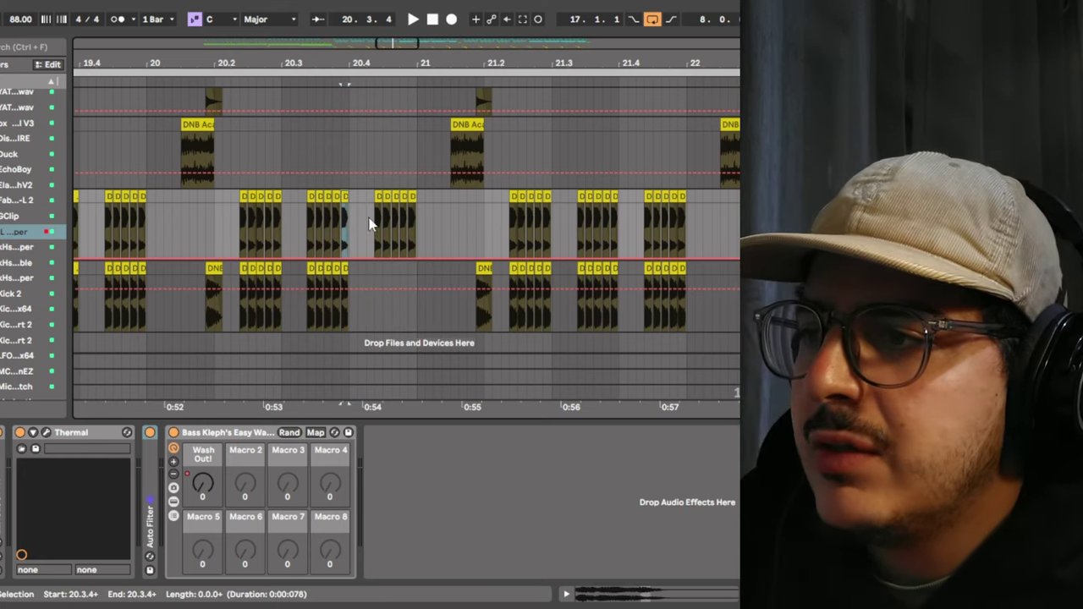
drag(358, 221, 393, 207)
key(shift+Left)
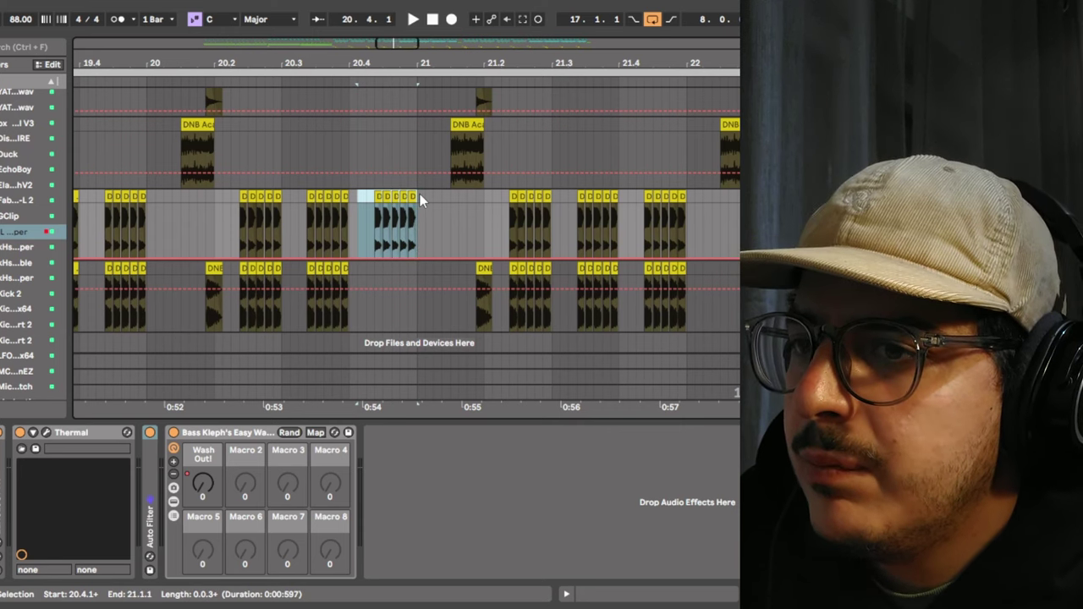
Fold the bass group so its layers collapse into one overview lane beneath the FX tracks.
scroll(419, 201, up, 4)
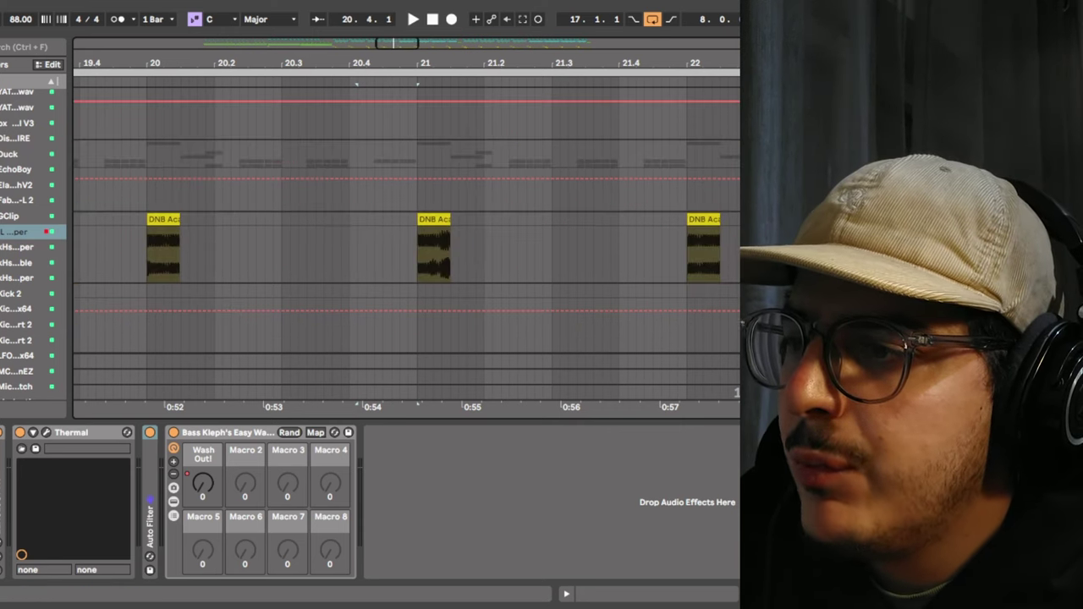
scroll(513, 251, down, 3)
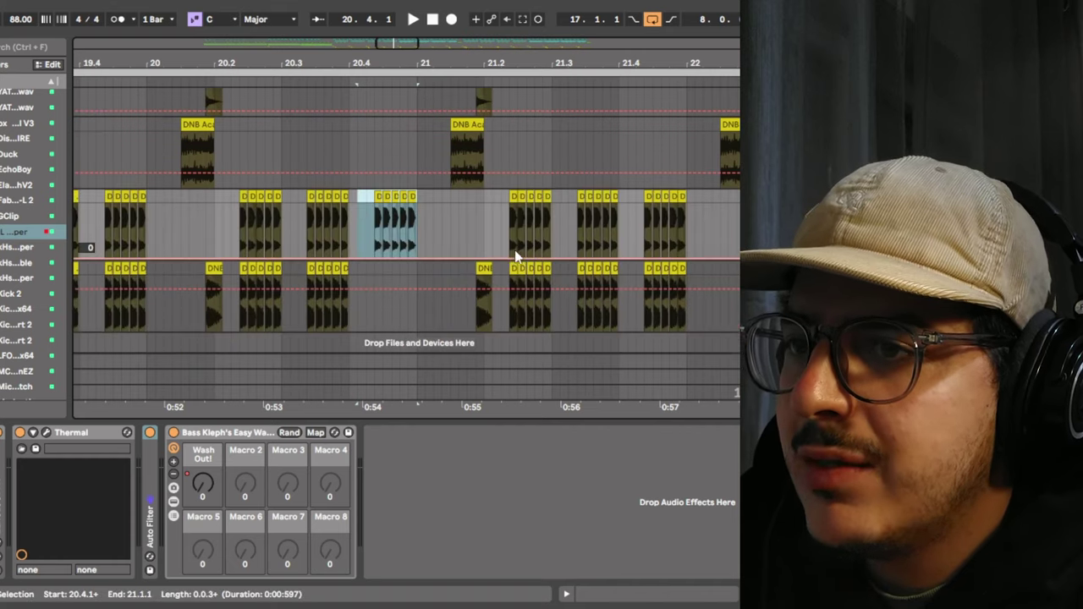
scroll(406, 220, up, 4)
click(766, 147)
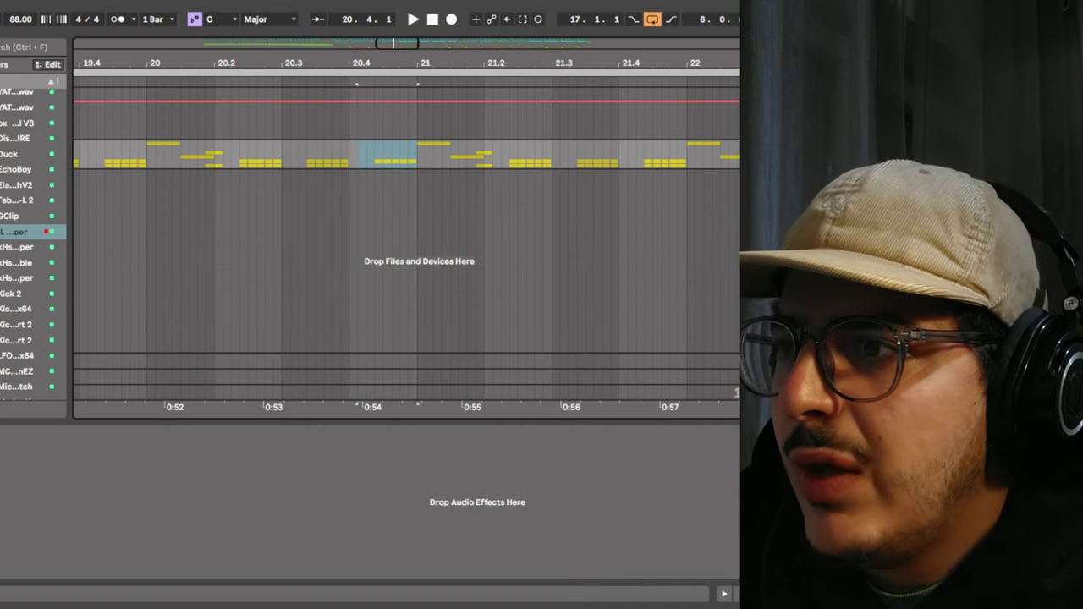
drag(567, 63, 420, 4)
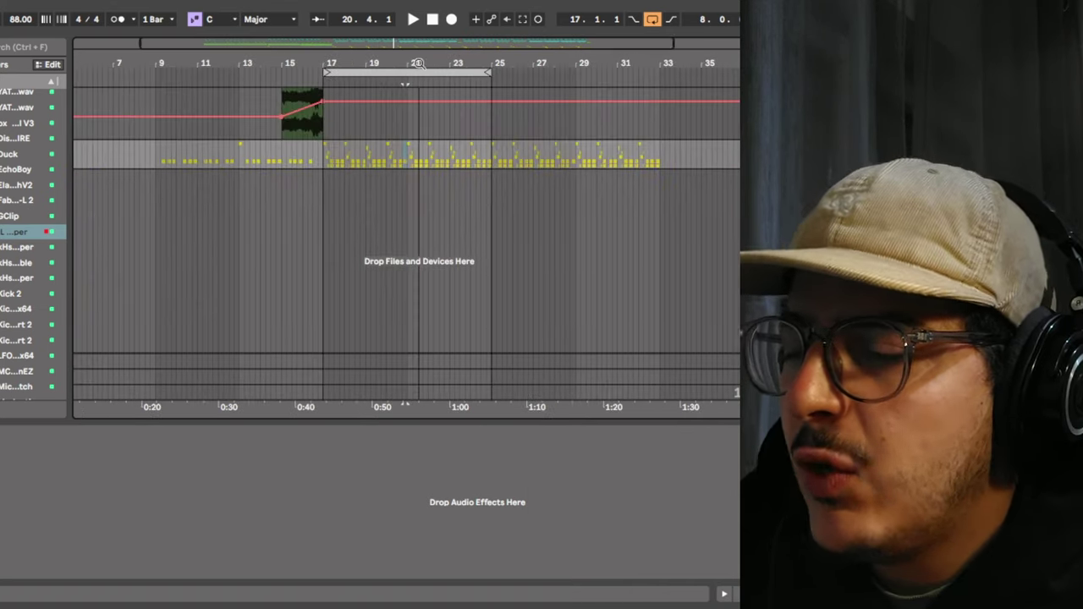
scroll(682, 223, up, 1)
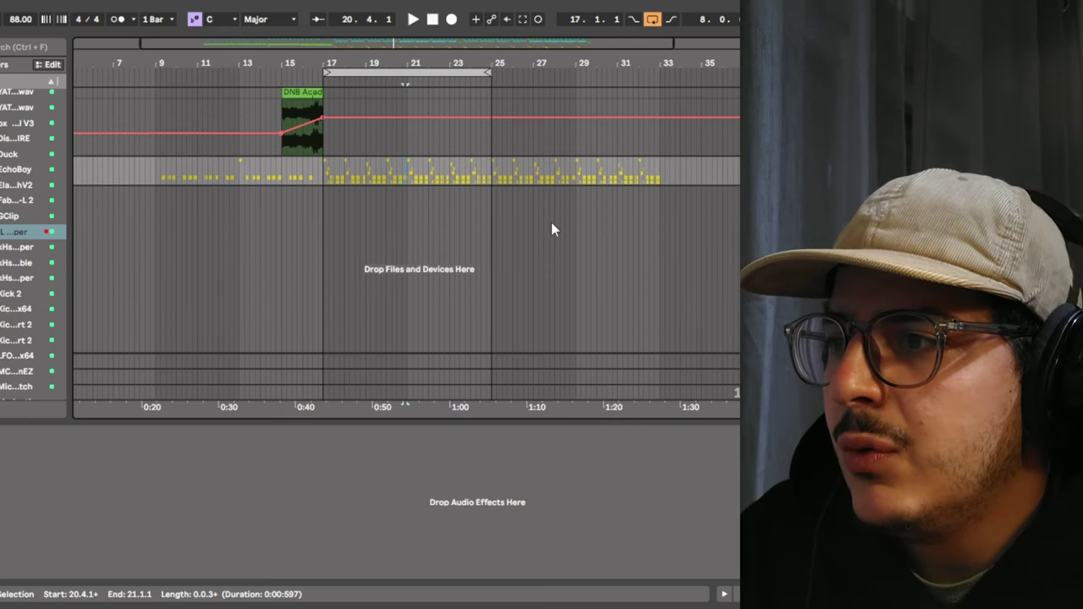
scroll(559, 229, up, 4)
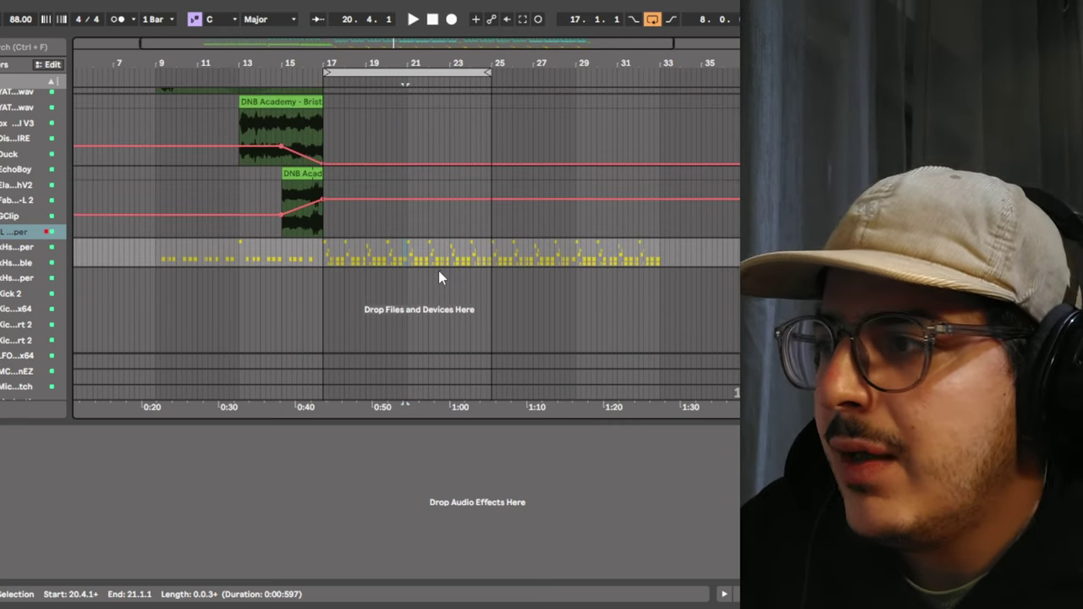